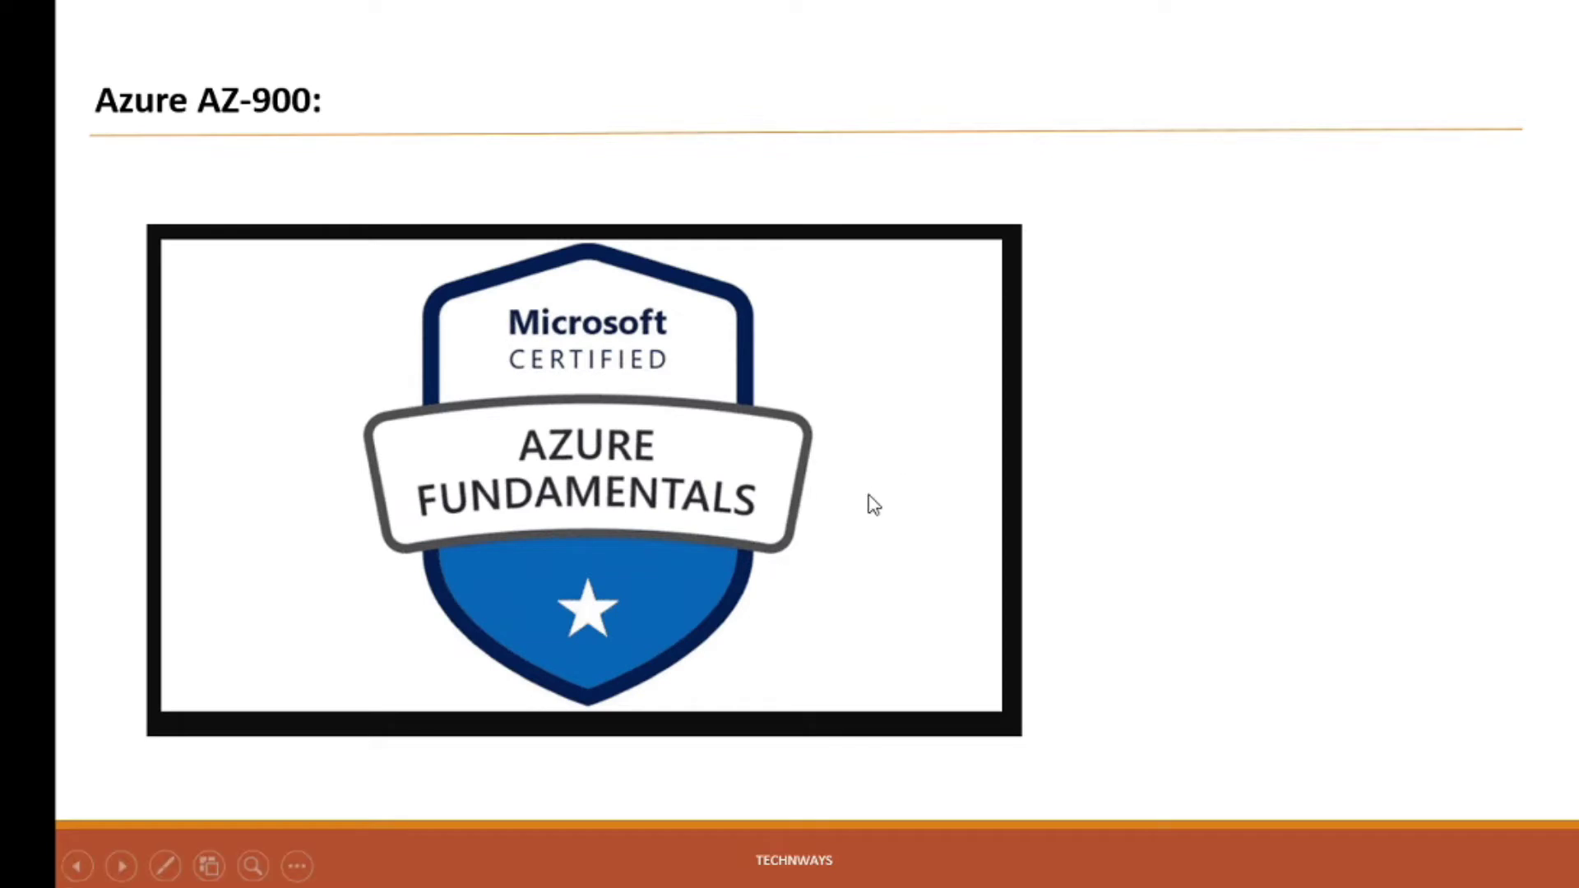
Switch to the Word voucher instructions and review step 1a with its browse-exams link
{"action": "key", "text": "alt+Tab"}
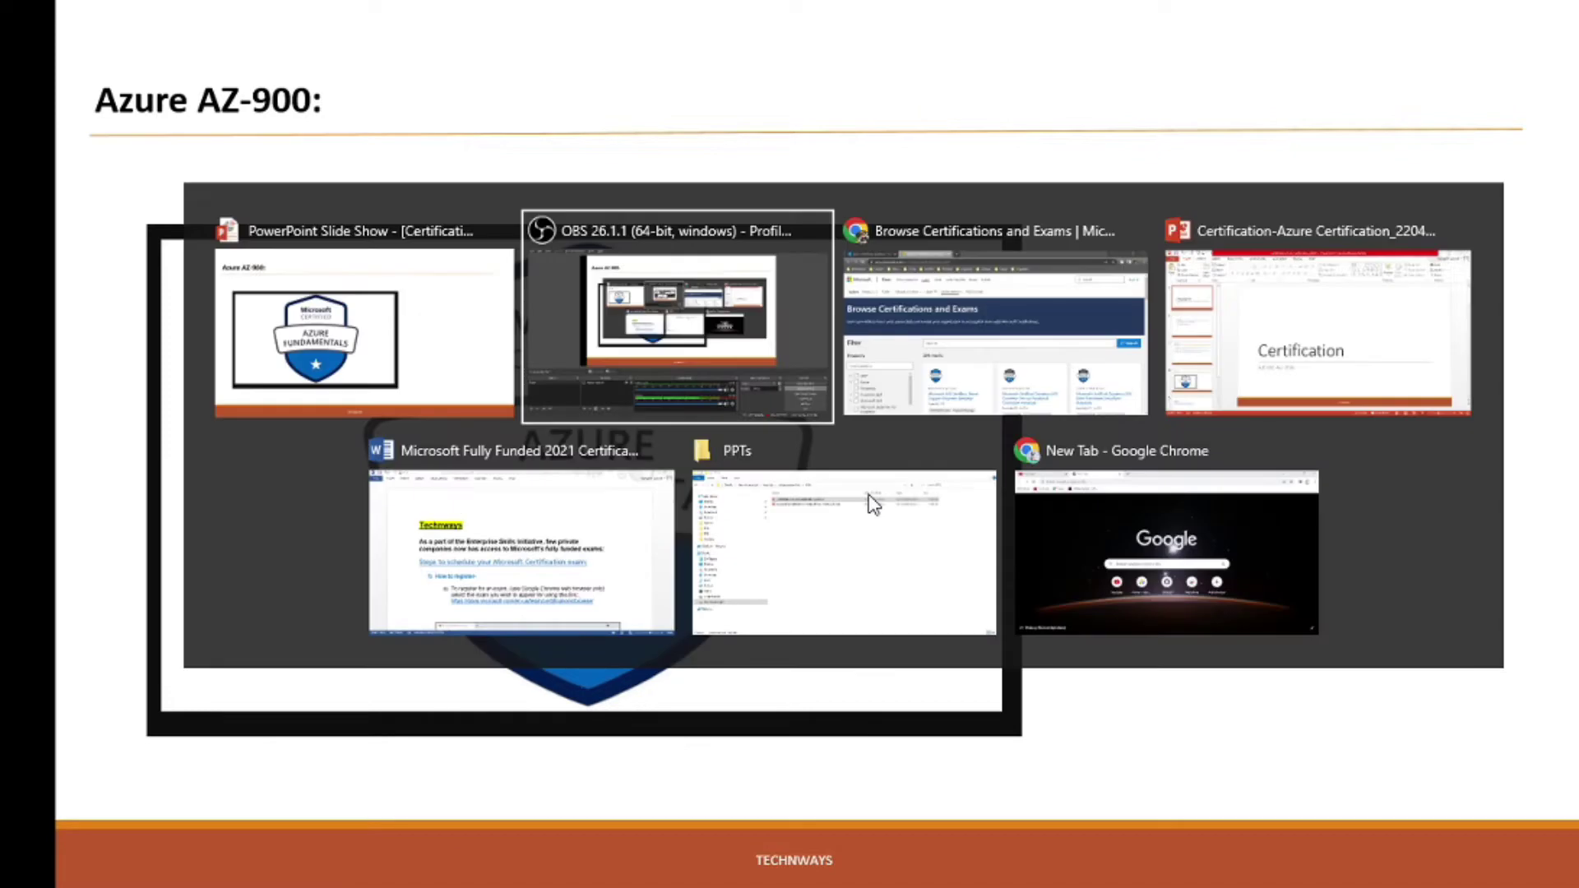
{"action": "key", "text": "alt+Tab"}
{"action": "key", "text": "alt+Tab"}
{"action": "key", "text": "alt+Tab"}
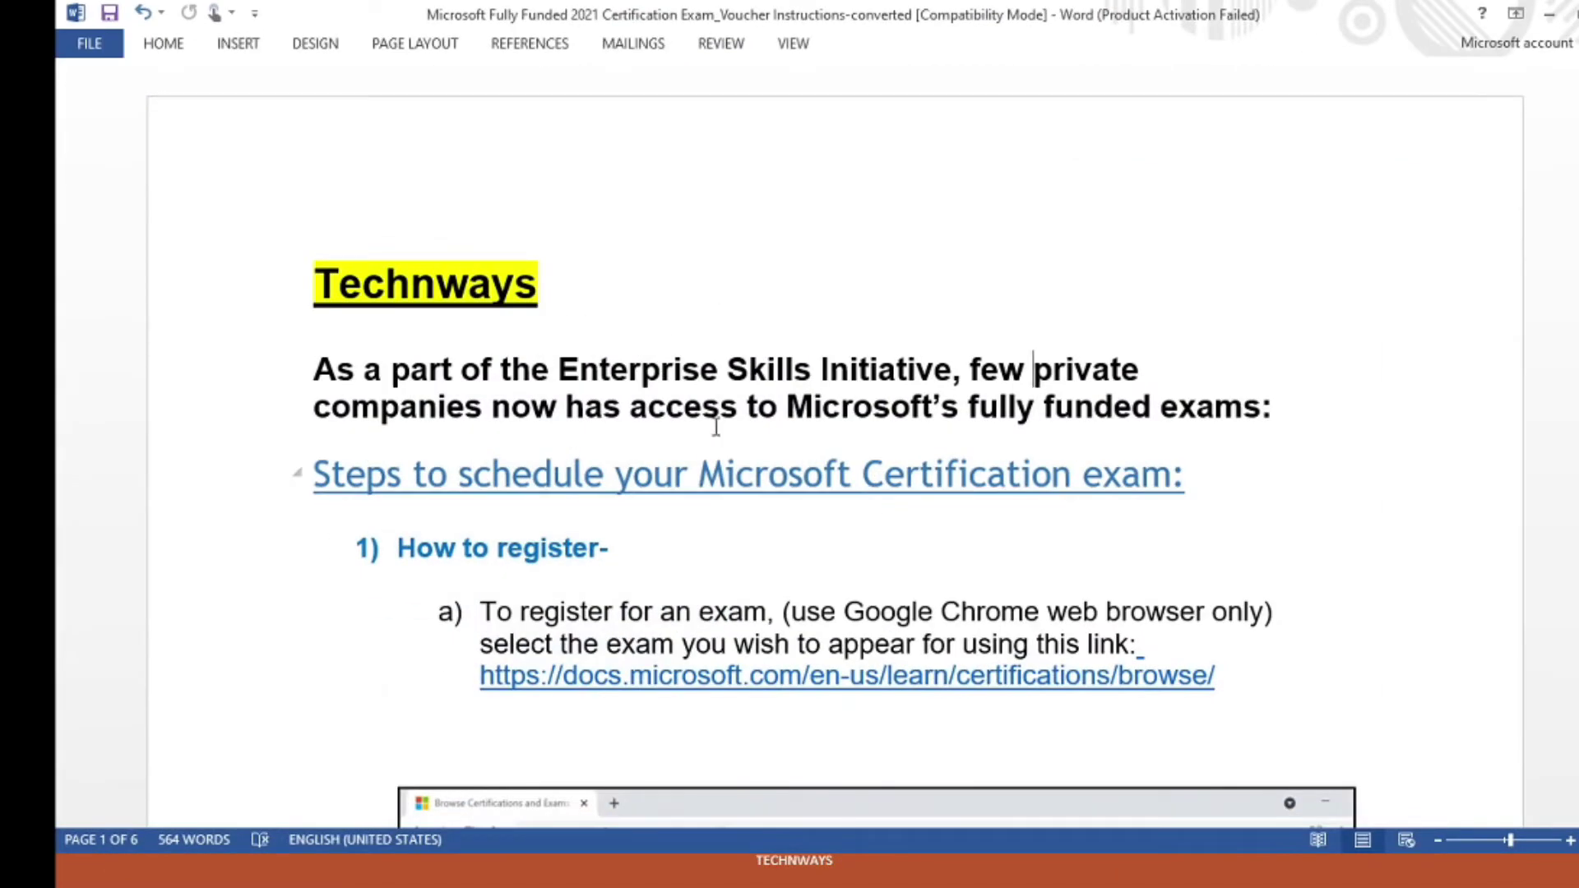
{"action": "scroll", "coordinate": [678, 437], "scroll_direction": "down", "scroll_amount": 5}
{"action": "scroll", "coordinate": [677, 437], "scroll_direction": "up", "scroll_amount": 5}
{"action": "scroll", "coordinate": [705, 648], "scroll_direction": "down", "scroll_amount": 5}
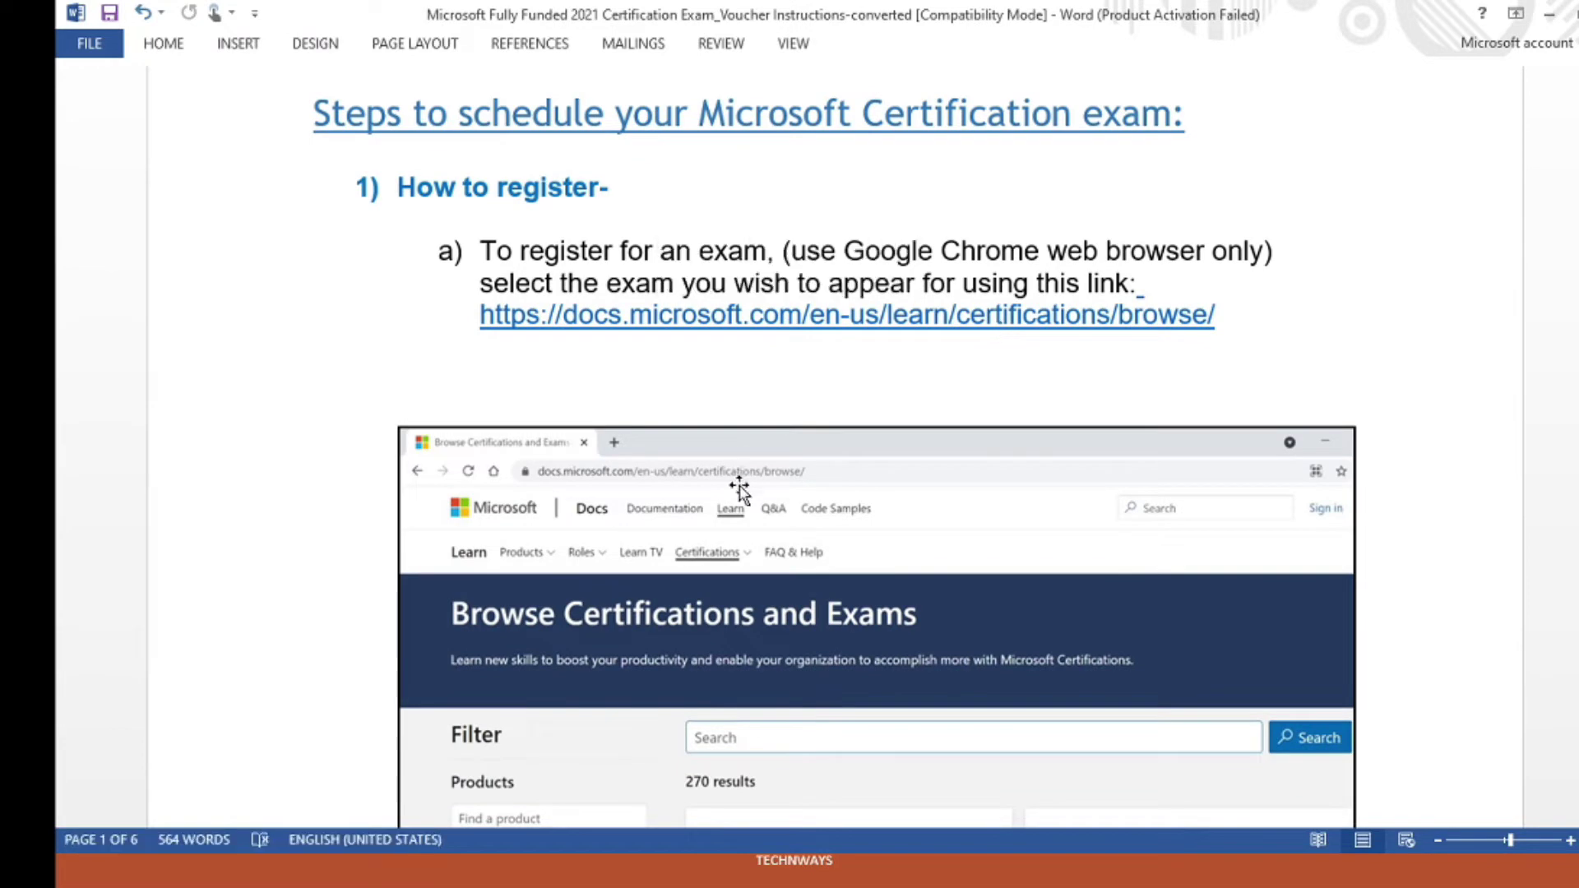
{"action": "scroll", "coordinate": [1111, 371], "scroll_direction": "down", "scroll_amount": 5}
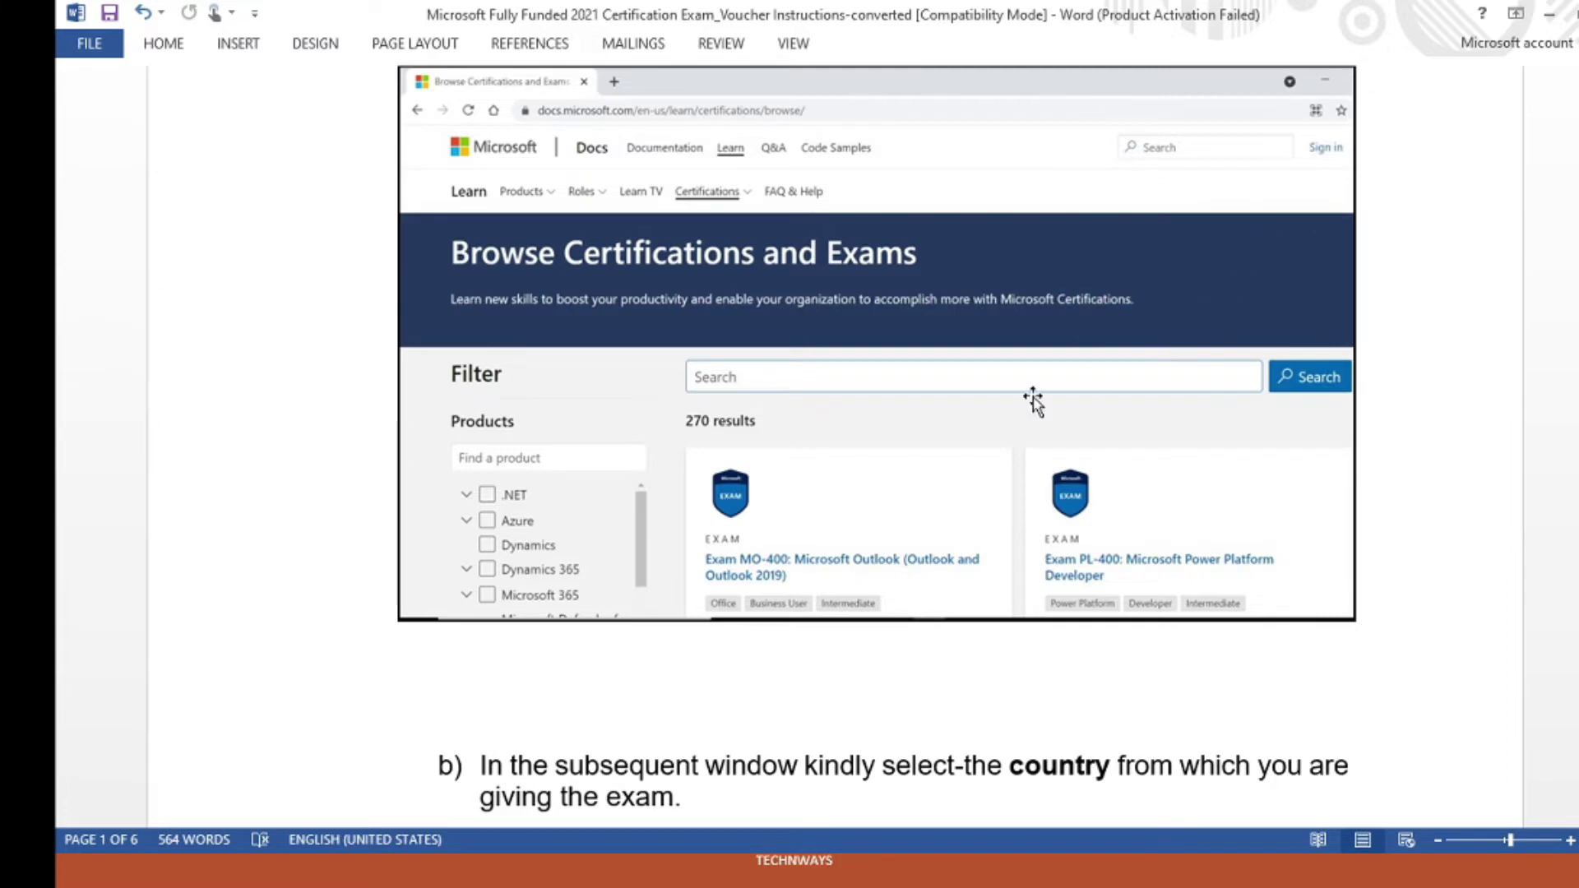
{"action": "scroll", "coordinate": [807, 462], "scroll_direction": "down", "scroll_amount": 3}
{"action": "scroll", "coordinate": [772, 469], "scroll_direction": "down", "scroll_amount": 1}
{"action": "scroll", "coordinate": [779, 468], "scroll_direction": "up", "scroll_amount": 7}
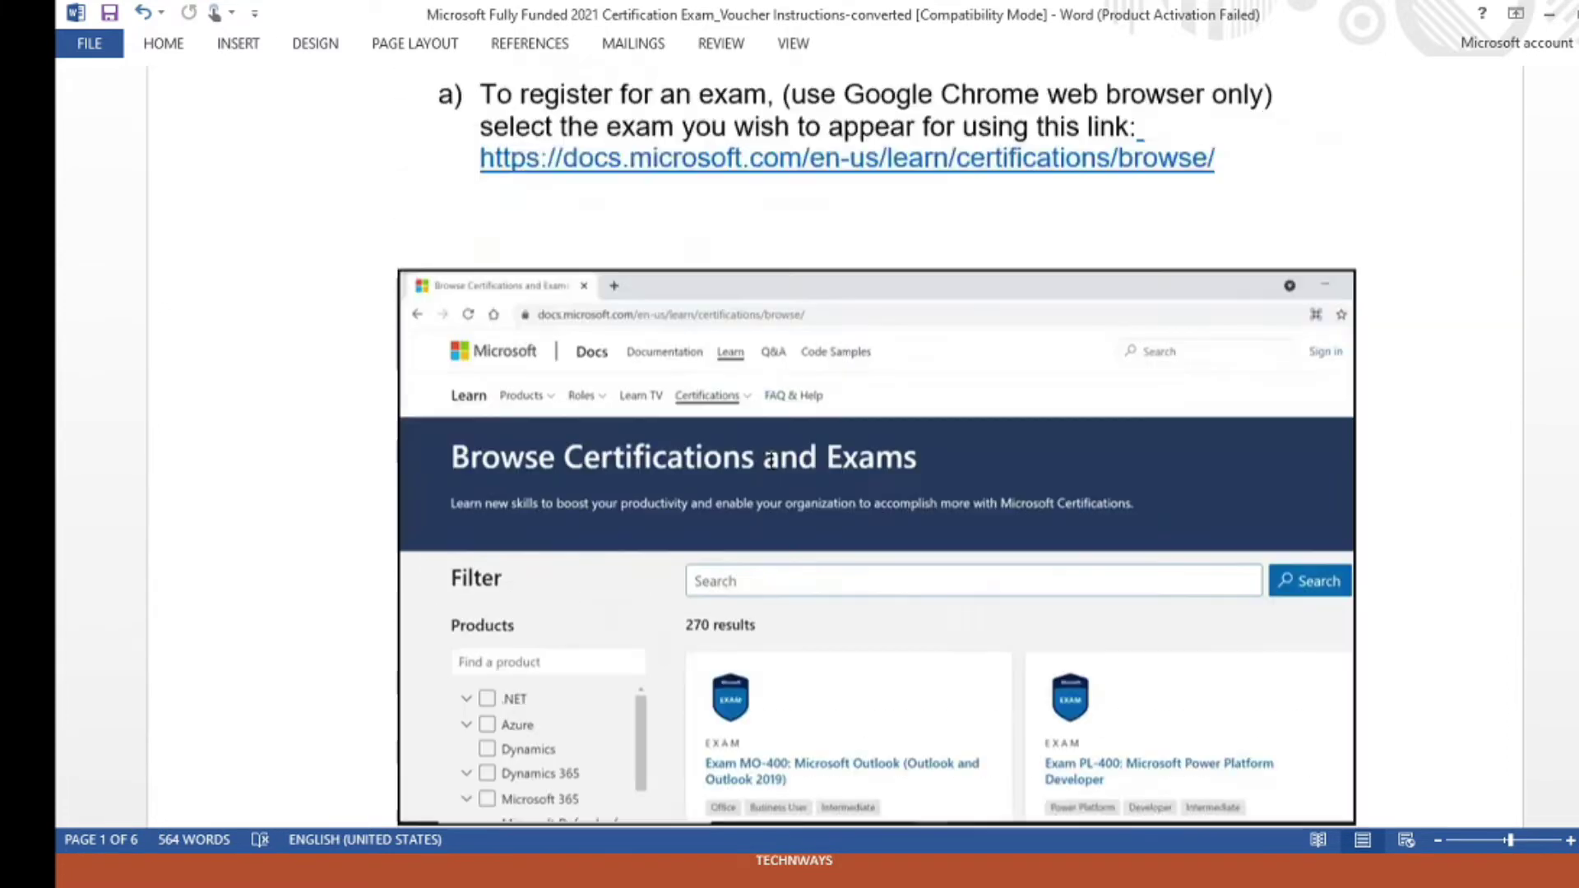
{"action": "scroll", "coordinate": [769, 459], "scroll_direction": "up", "scroll_amount": 5}
Return to Chrome, zoom to 90%, and sign in to Microsoft Learn with the existing account
{"action": "key", "text": "alt+Tab"}
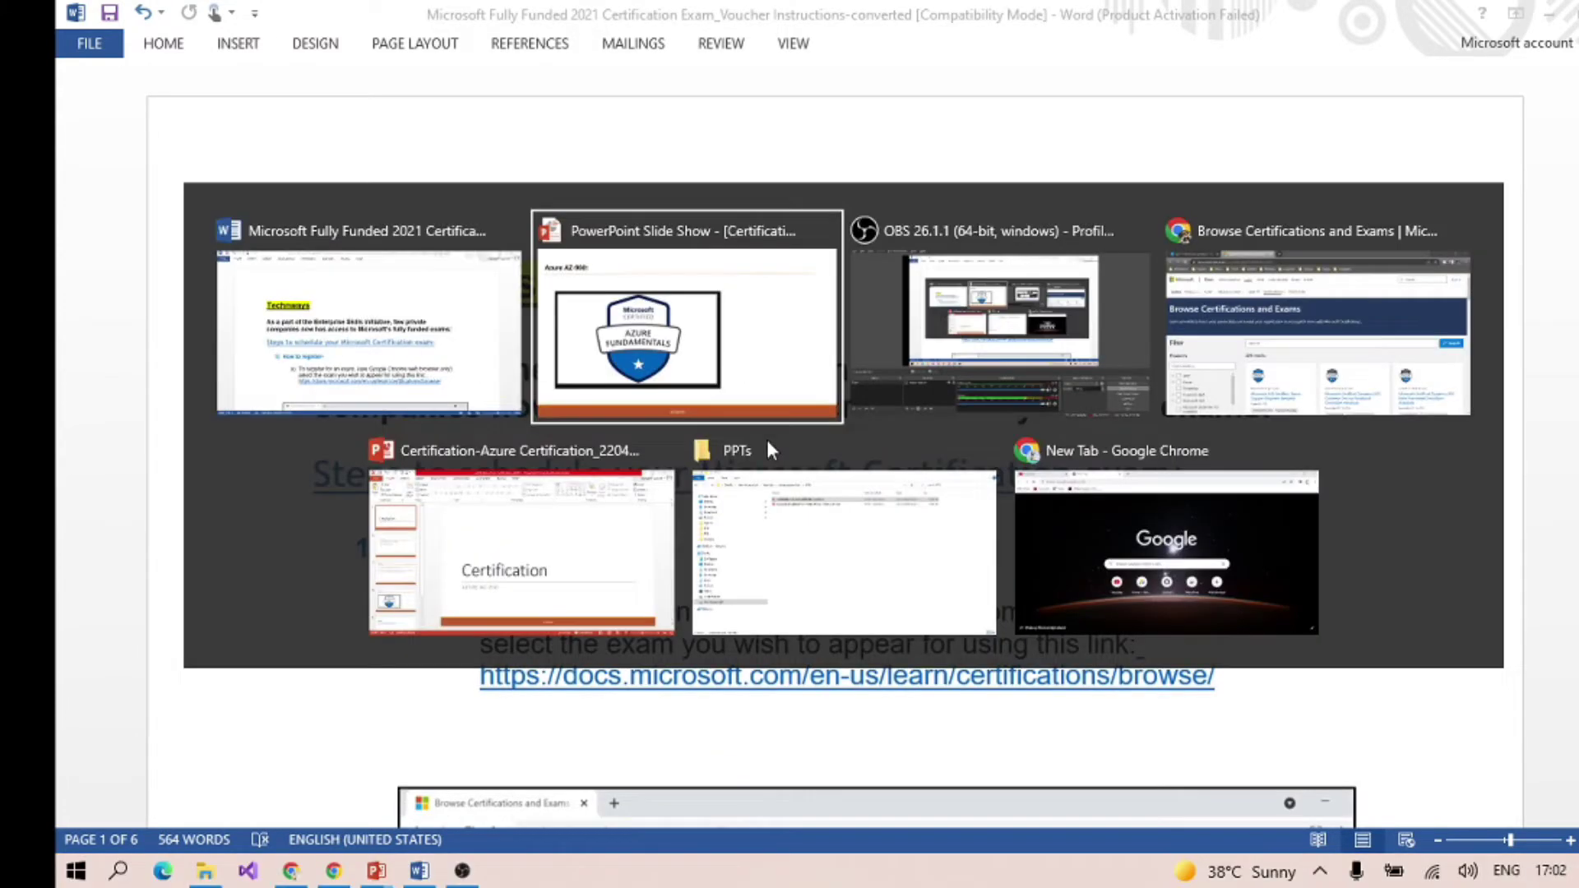
{"action": "key", "text": "alt+Tab"}
{"action": "key", "text": "alt+Tab"}
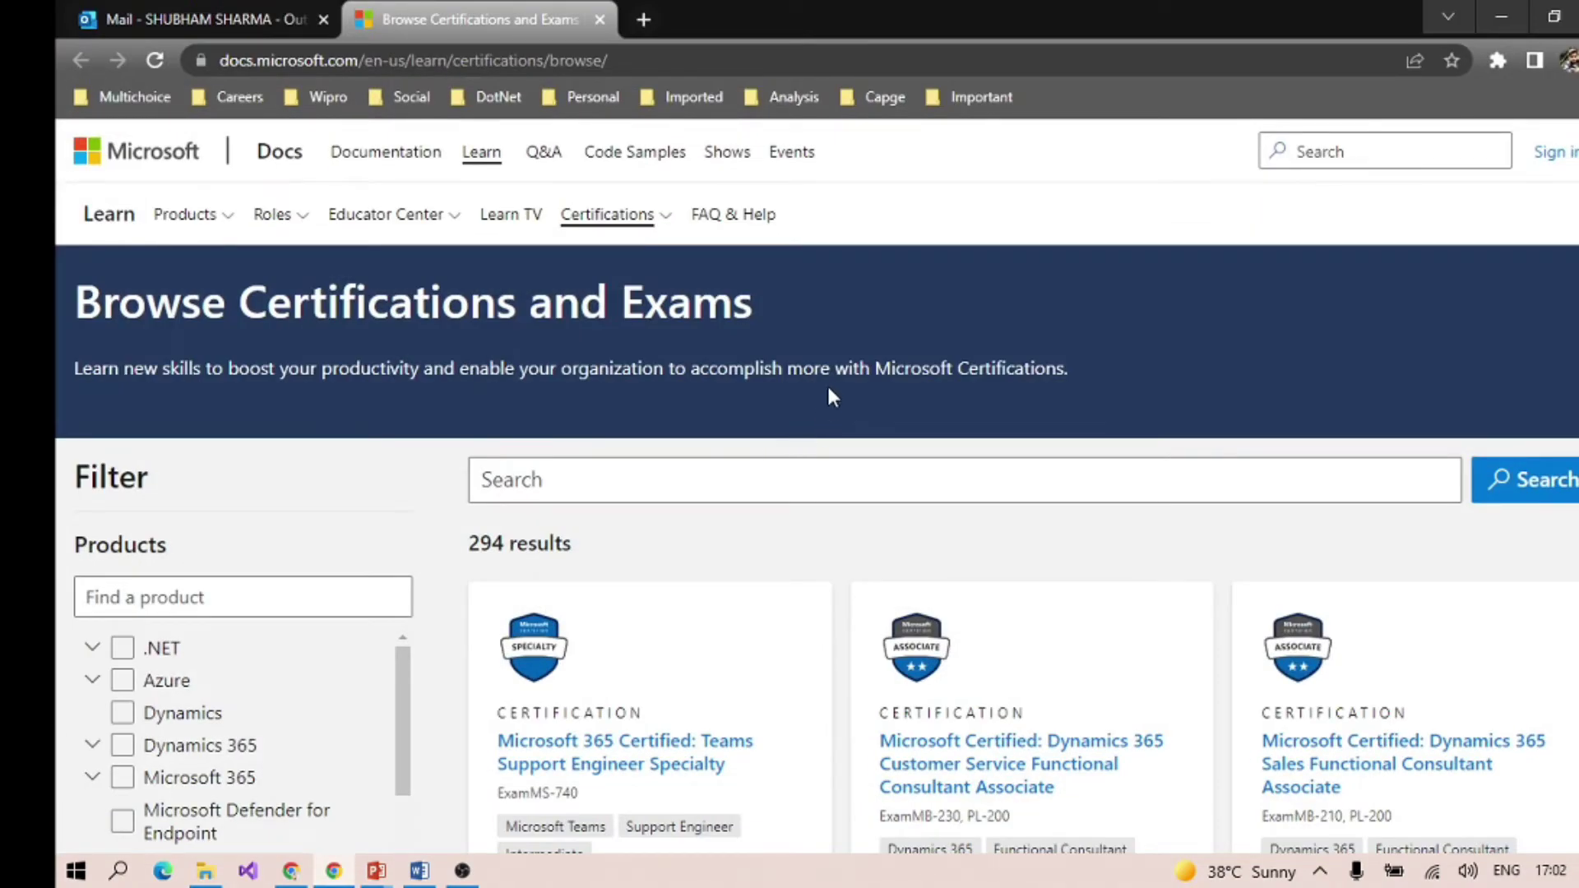
{"action": "key", "text": "ctrl+minus"}
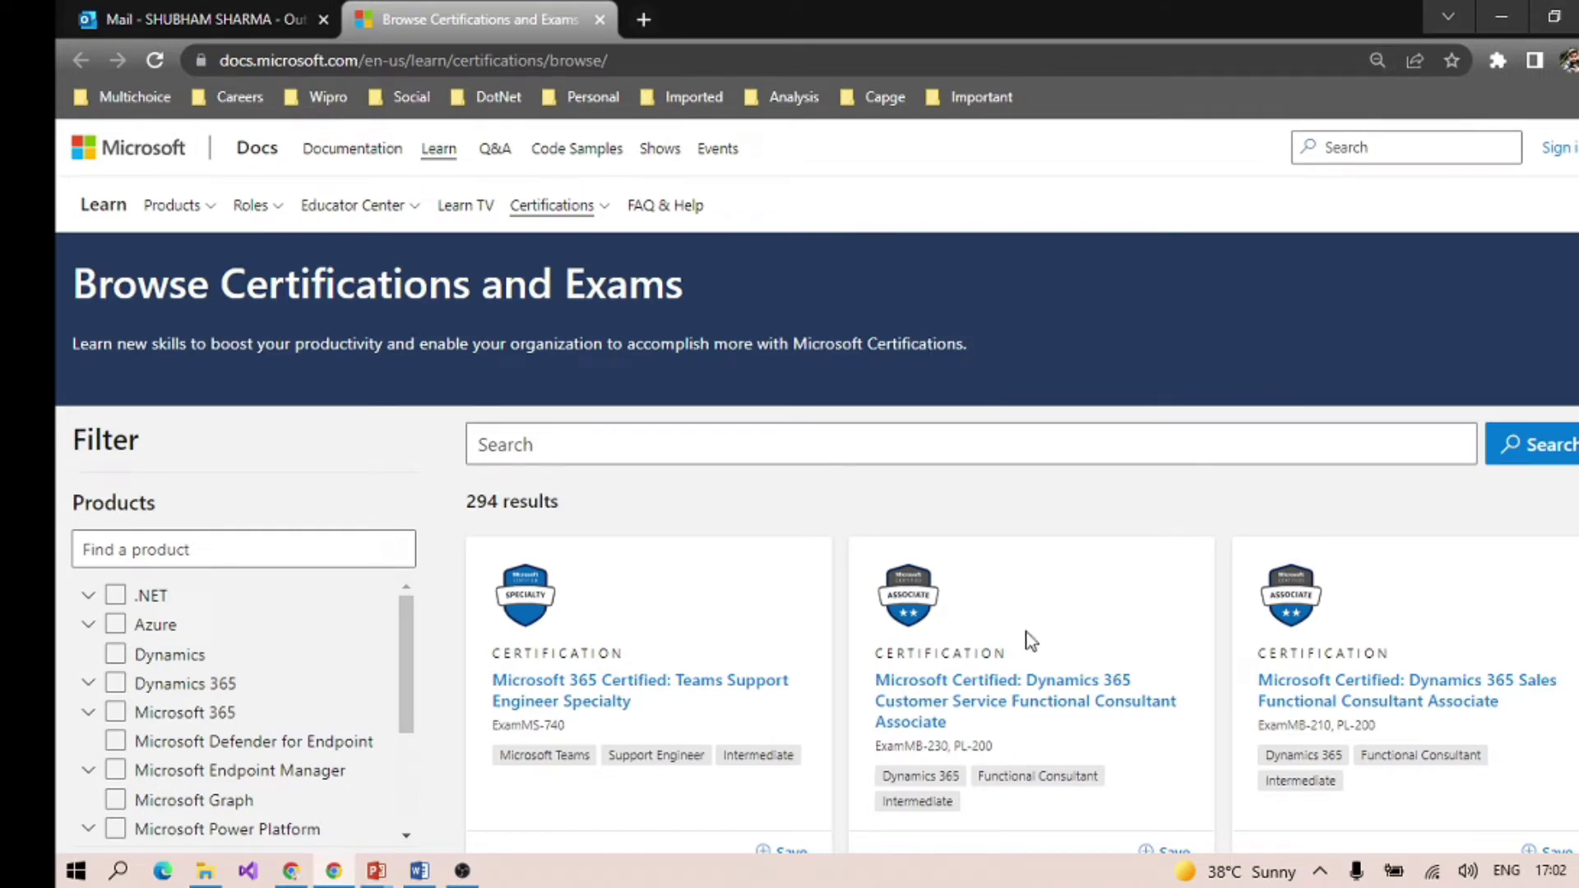
{"action": "scroll", "coordinate": [1028, 642], "scroll_direction": "down", "scroll_amount": 5}
{"action": "scroll", "coordinate": [1029, 642], "scroll_direction": "up", "scroll_amount": 5}
{"action": "left_click", "coordinate": [1560, 149]}
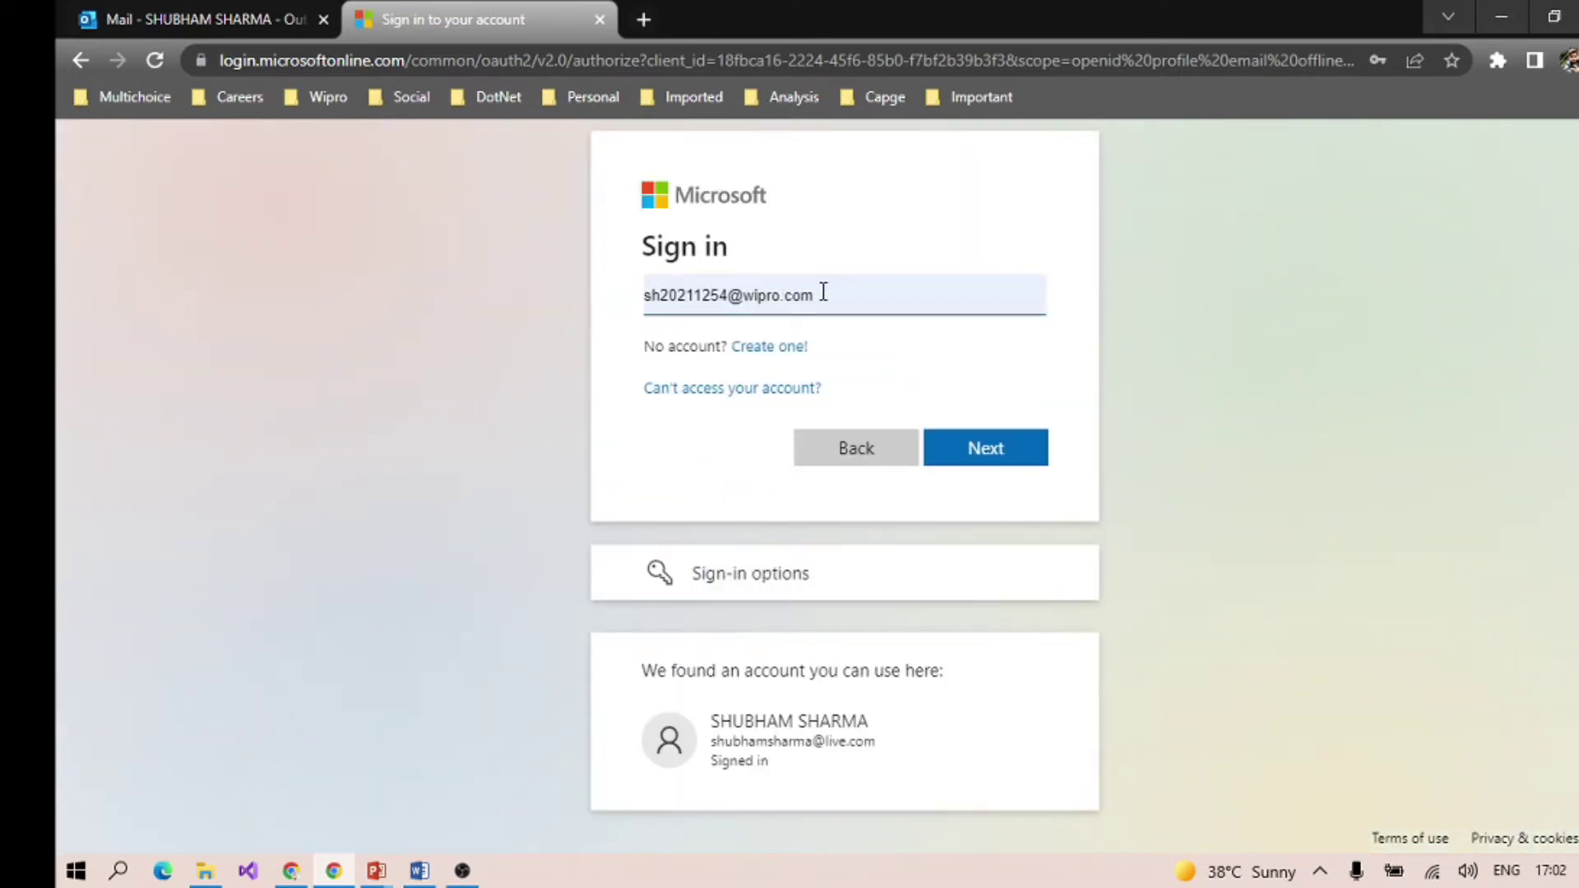
{"action": "left_click", "coordinate": [785, 765]}
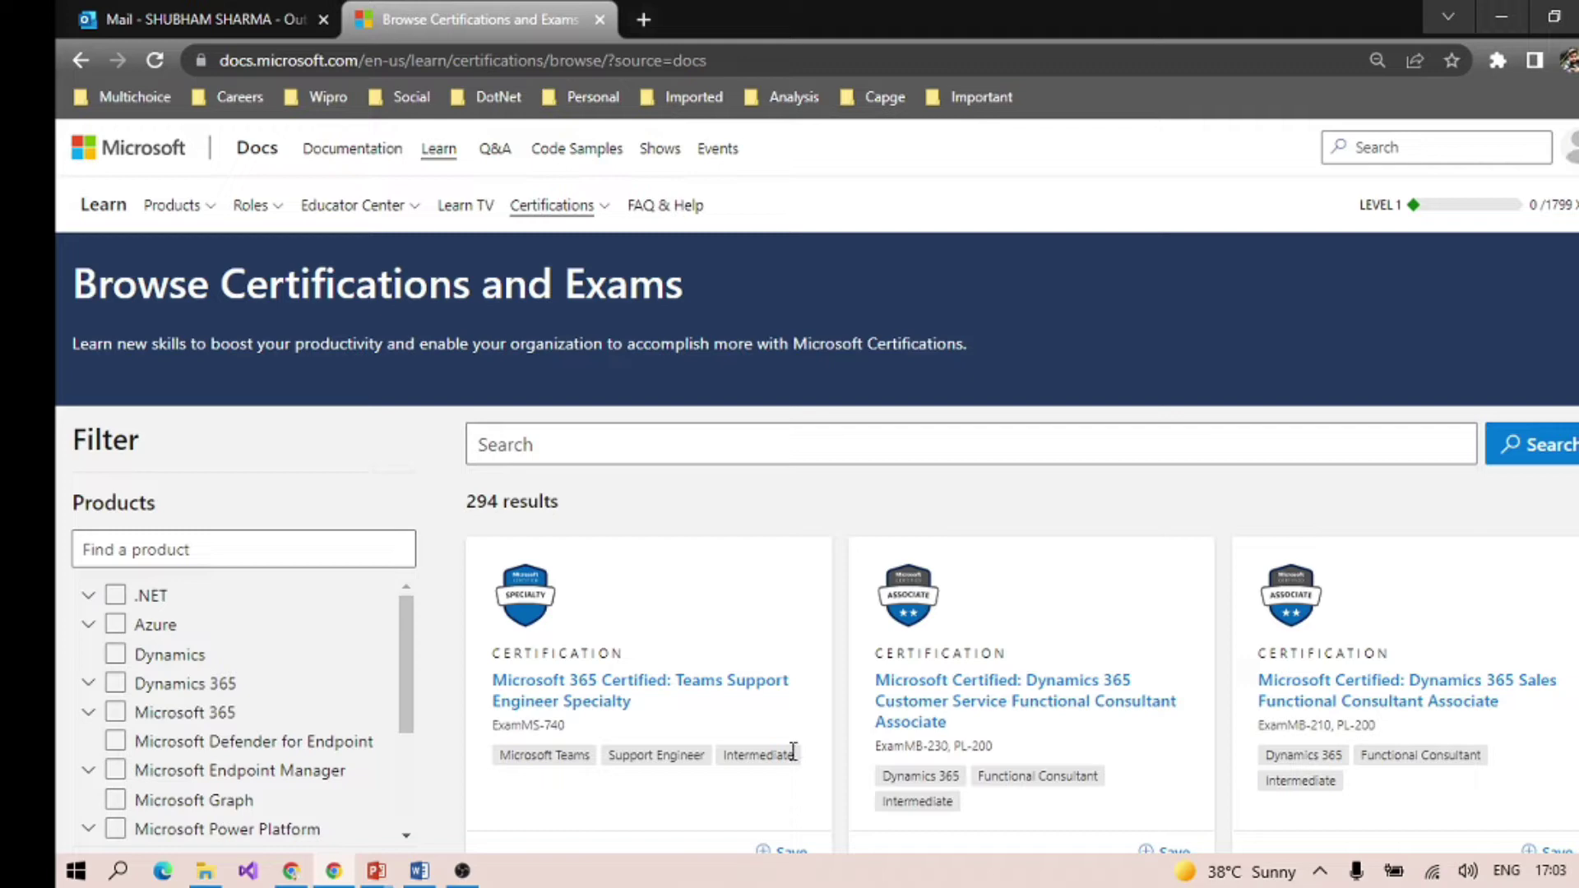
{"action": "scroll", "coordinate": [710, 733], "scroll_direction": "down", "scroll_amount": 4}
{"action": "scroll", "coordinate": [786, 733], "scroll_direction": "up", "scroll_amount": 3}
{"action": "scroll", "coordinate": [785, 734], "scroll_direction": "up", "scroll_amount": 1}
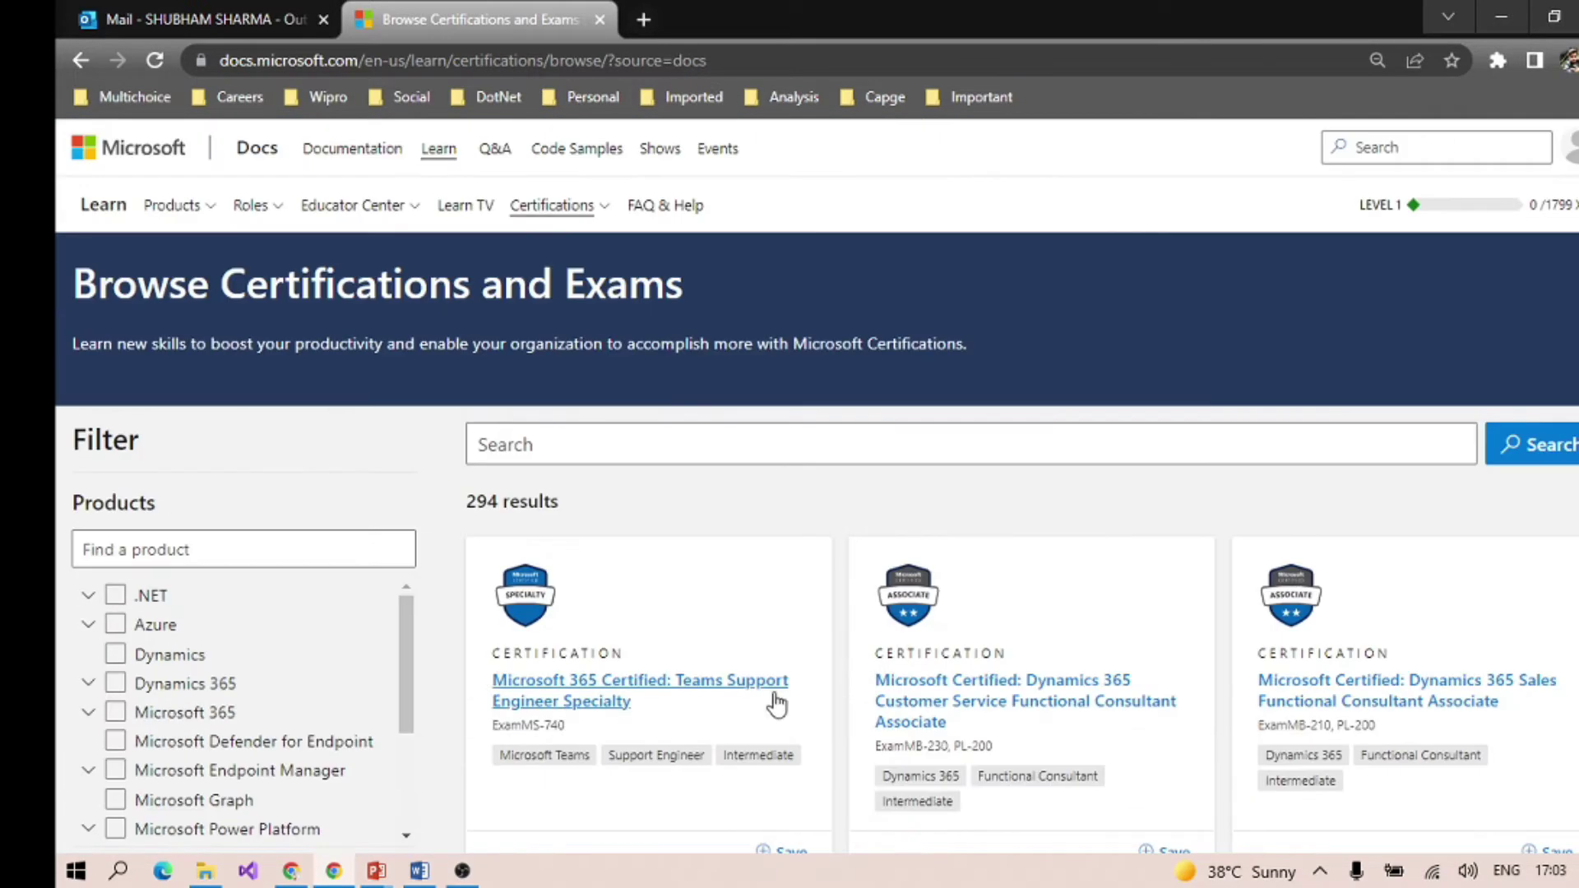
Search the certifications catalogue for 'az-900', fixing the misspelled entry first
{"action": "left_click", "coordinate": [556, 440]}
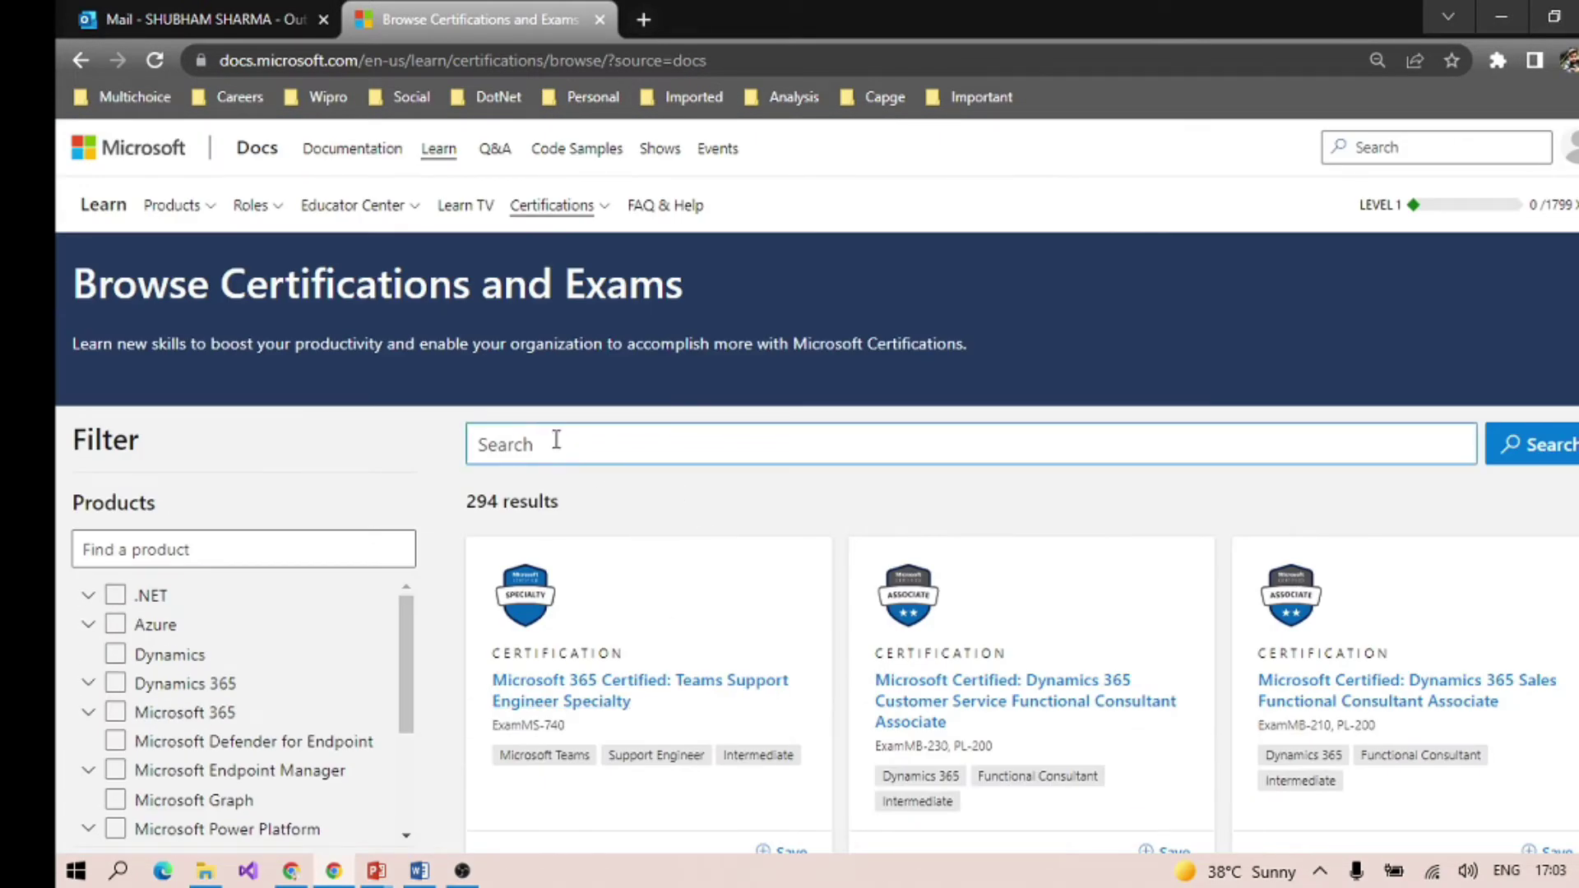
{"action": "type", "text": "azu"}
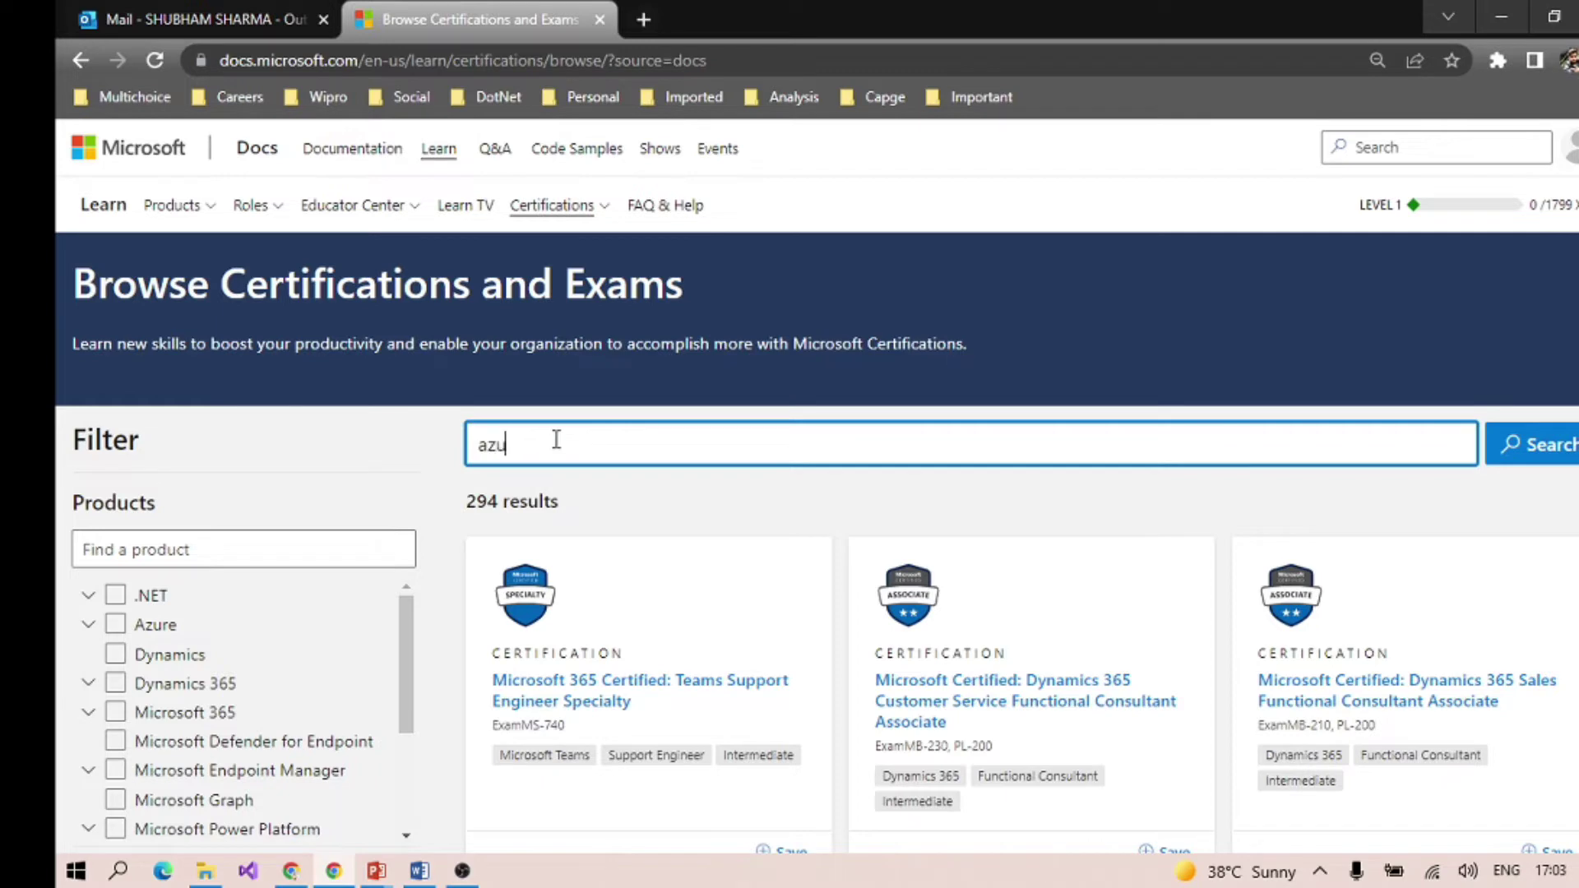
{"action": "type", "text": "re"}
{"action": "key", "text": "BackSpace"}
{"action": "key", "text": "BackSpace"}
{"action": "key", "text": "BackSpace"}
{"action": "type", "text": "az-"}
{"action": "type", "text": "900"}
{"action": "left_click", "coordinate": [1530, 445]}
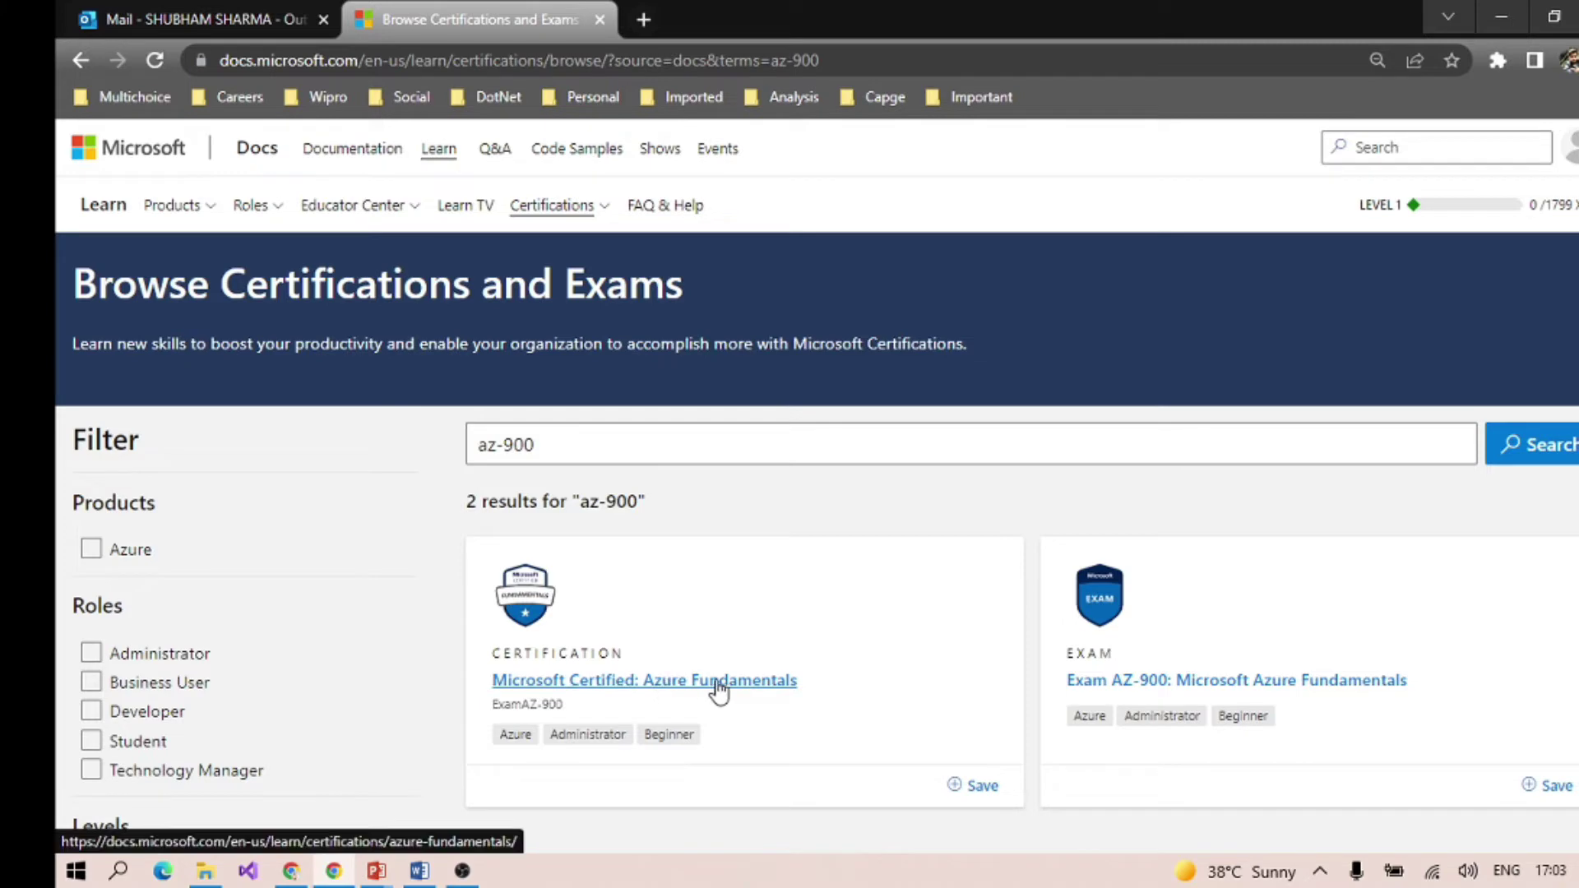
Open the Azure Fundamentals certification page from the az-900 results
{"action": "left_click", "coordinate": [614, 698]}
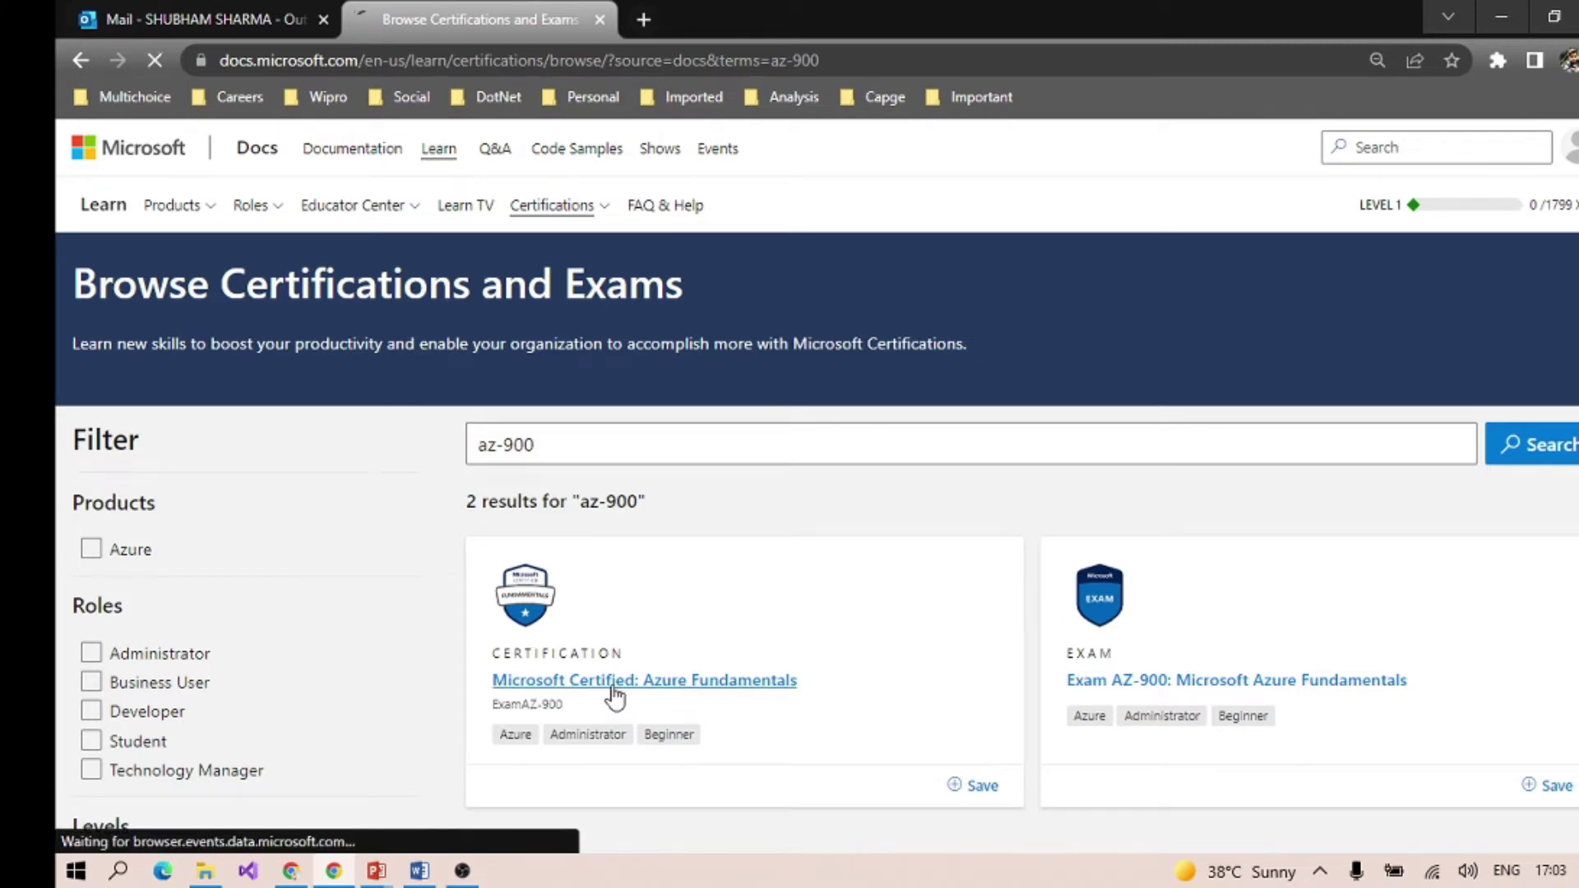
{"action": "scroll", "coordinate": [804, 677], "scroll_direction": "down", "scroll_amount": 1}
{"action": "scroll", "coordinate": [804, 668], "scroll_direction": "down", "scroll_amount": 5}
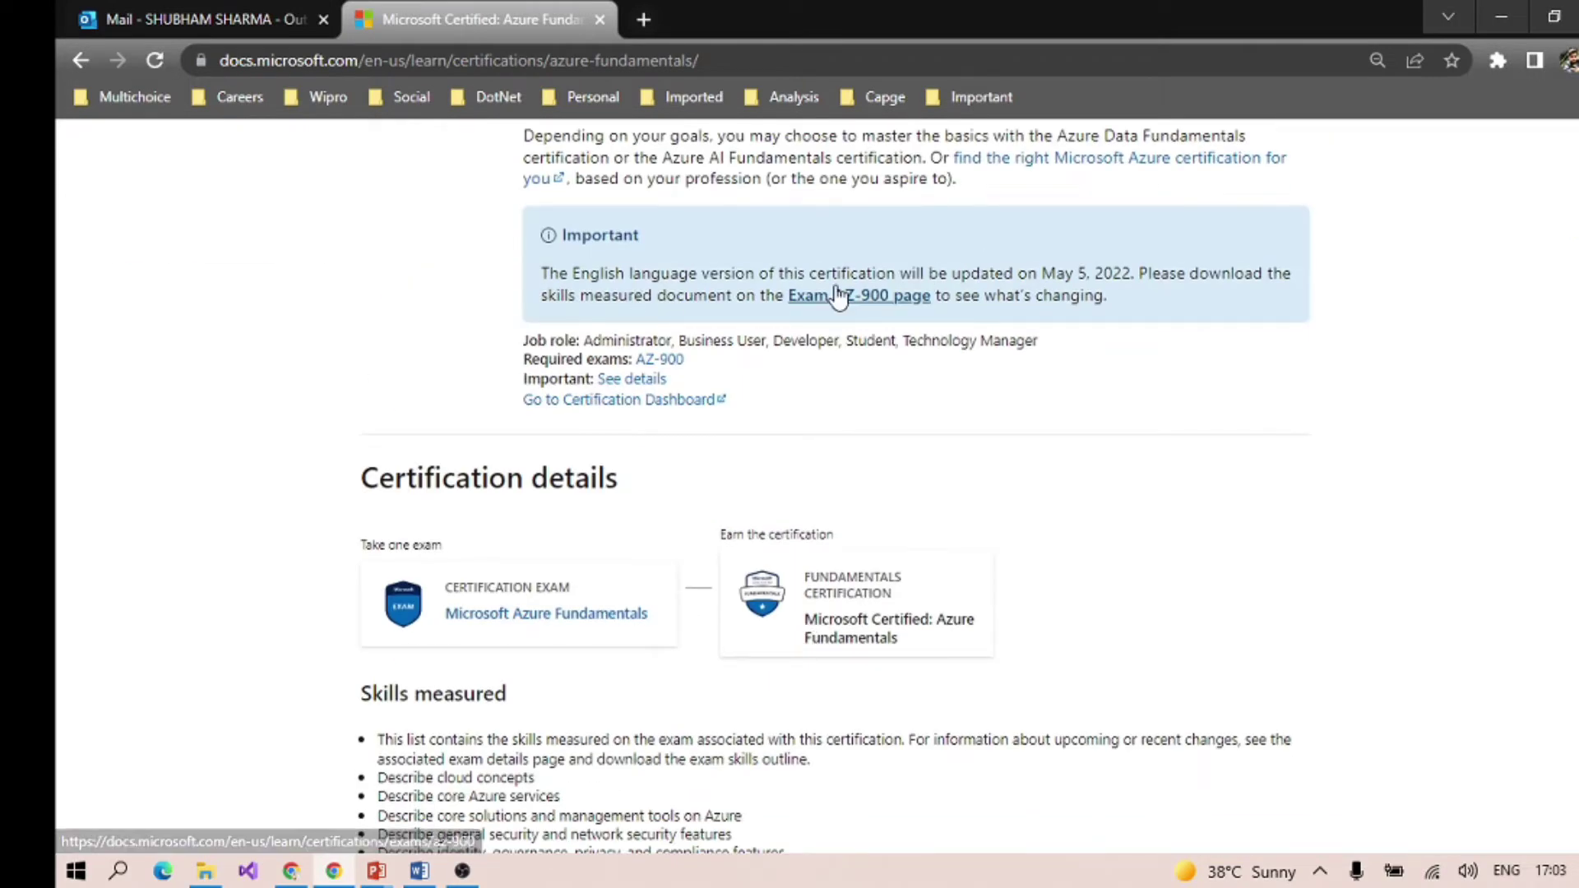
{"action": "scroll", "coordinate": [865, 296], "scroll_direction": "down", "scroll_amount": 1}
{"action": "scroll", "coordinate": [734, 571], "scroll_direction": "down", "scroll_amount": 5}
{"action": "scroll", "coordinate": [661, 578], "scroll_direction": "down", "scroll_amount": 3}
{"action": "scroll", "coordinate": [562, 571], "scroll_direction": "up", "scroll_amount": 4}
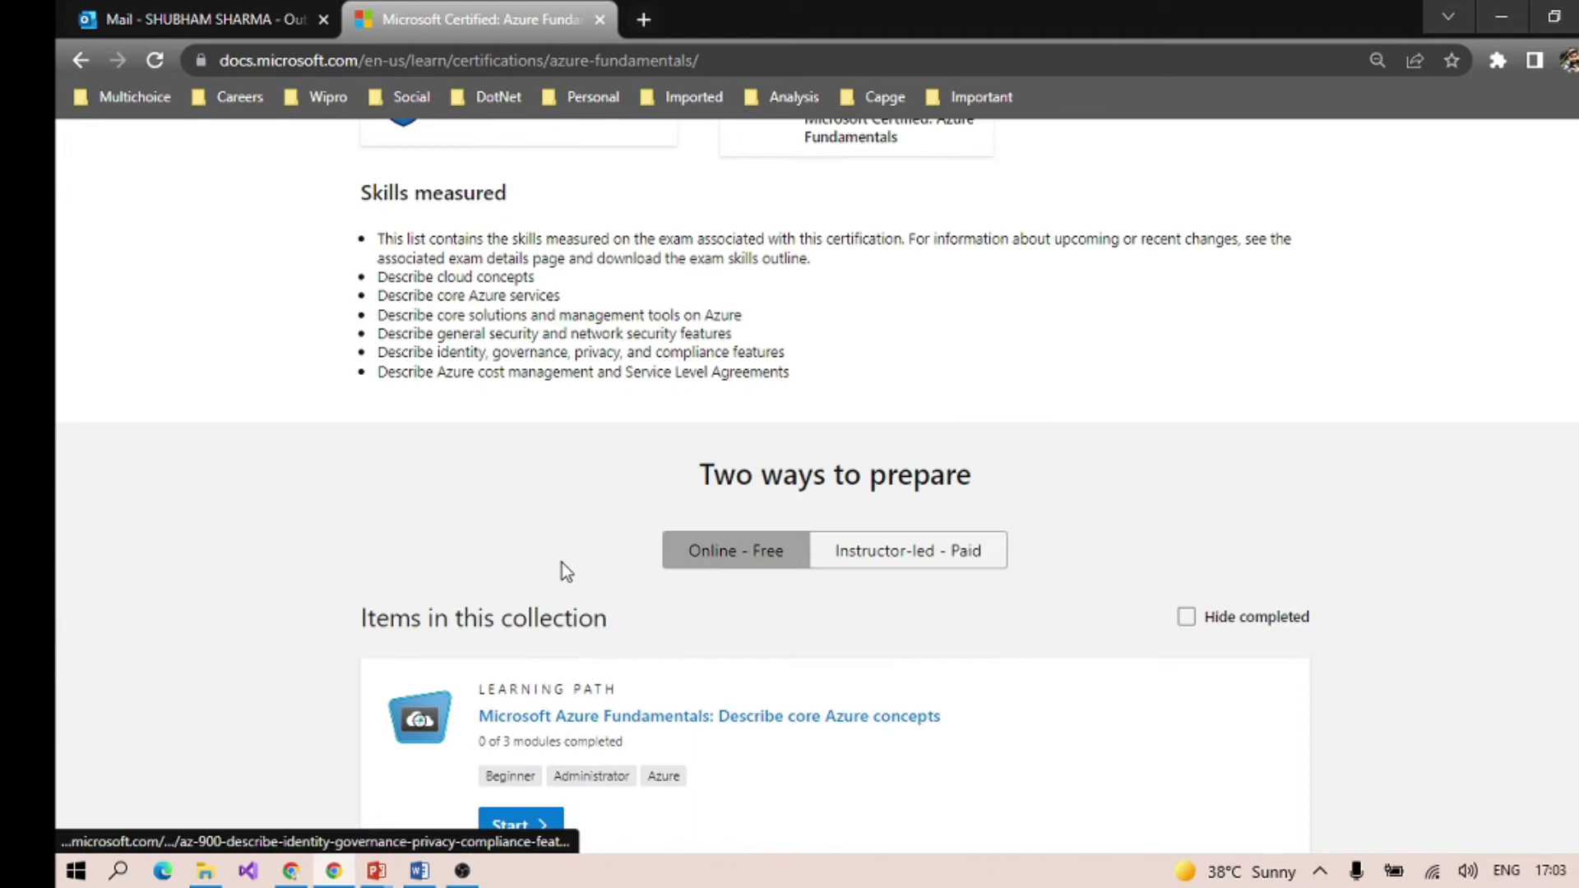
{"action": "scroll", "coordinate": [705, 680], "scroll_direction": "down", "scroll_amount": 4}
{"action": "scroll", "coordinate": [759, 558], "scroll_direction": "down", "scroll_amount": 1}
{"action": "scroll", "coordinate": [638, 619], "scroll_direction": "down", "scroll_amount": 3}
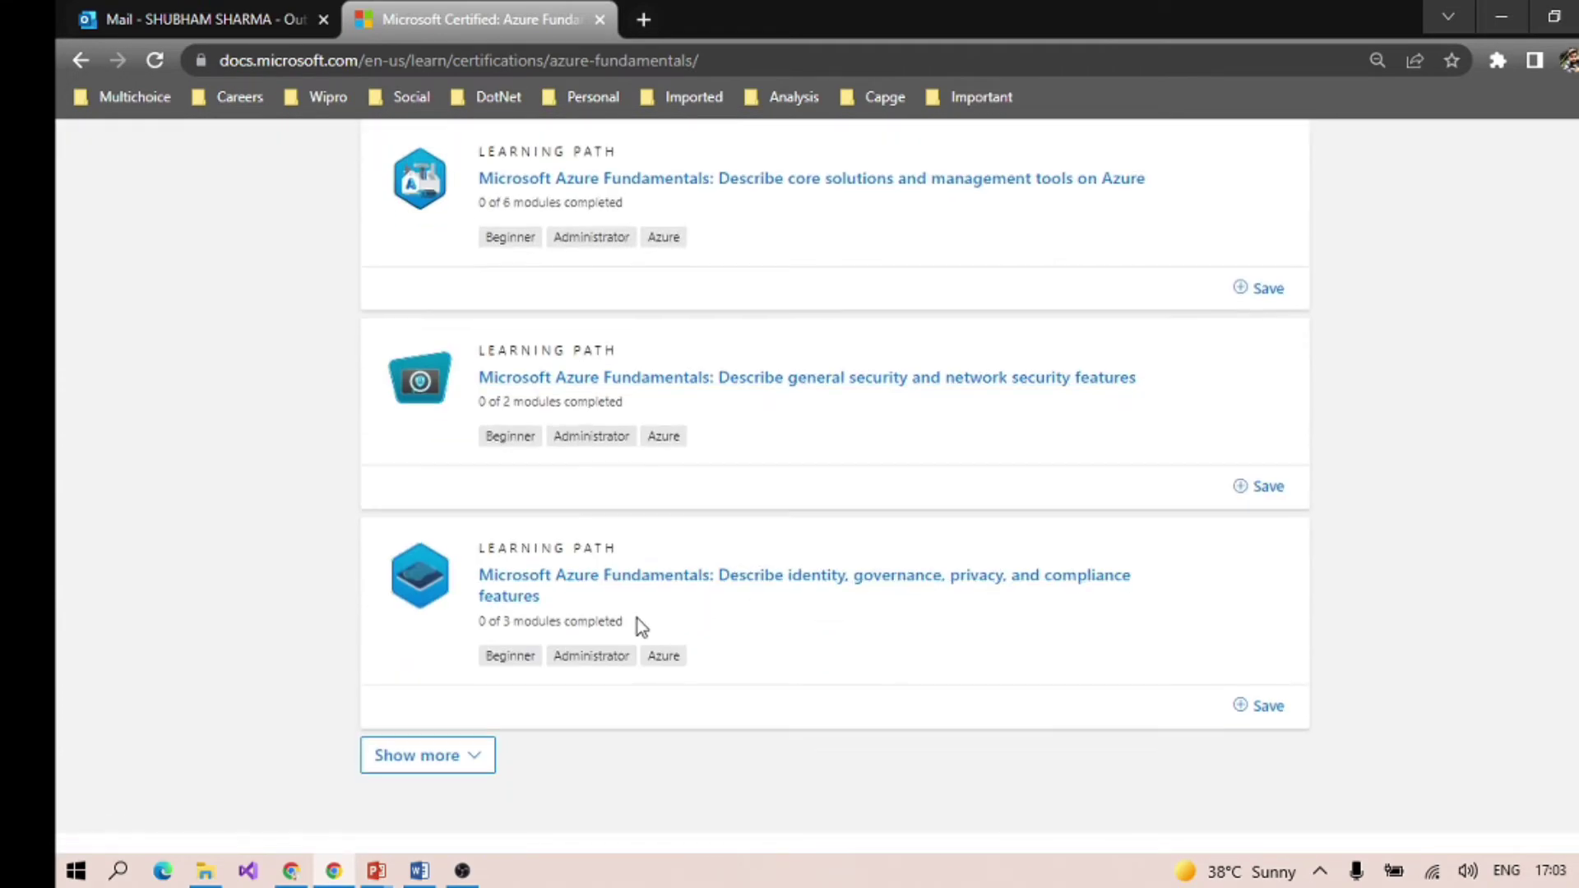
{"action": "scroll", "coordinate": [635, 628], "scroll_direction": "up", "scroll_amount": 10}
{"action": "scroll", "coordinate": [737, 688], "scroll_direction": "down", "scroll_amount": 1}
{"action": "scroll", "coordinate": [759, 667], "scroll_direction": "down", "scroll_amount": 3}
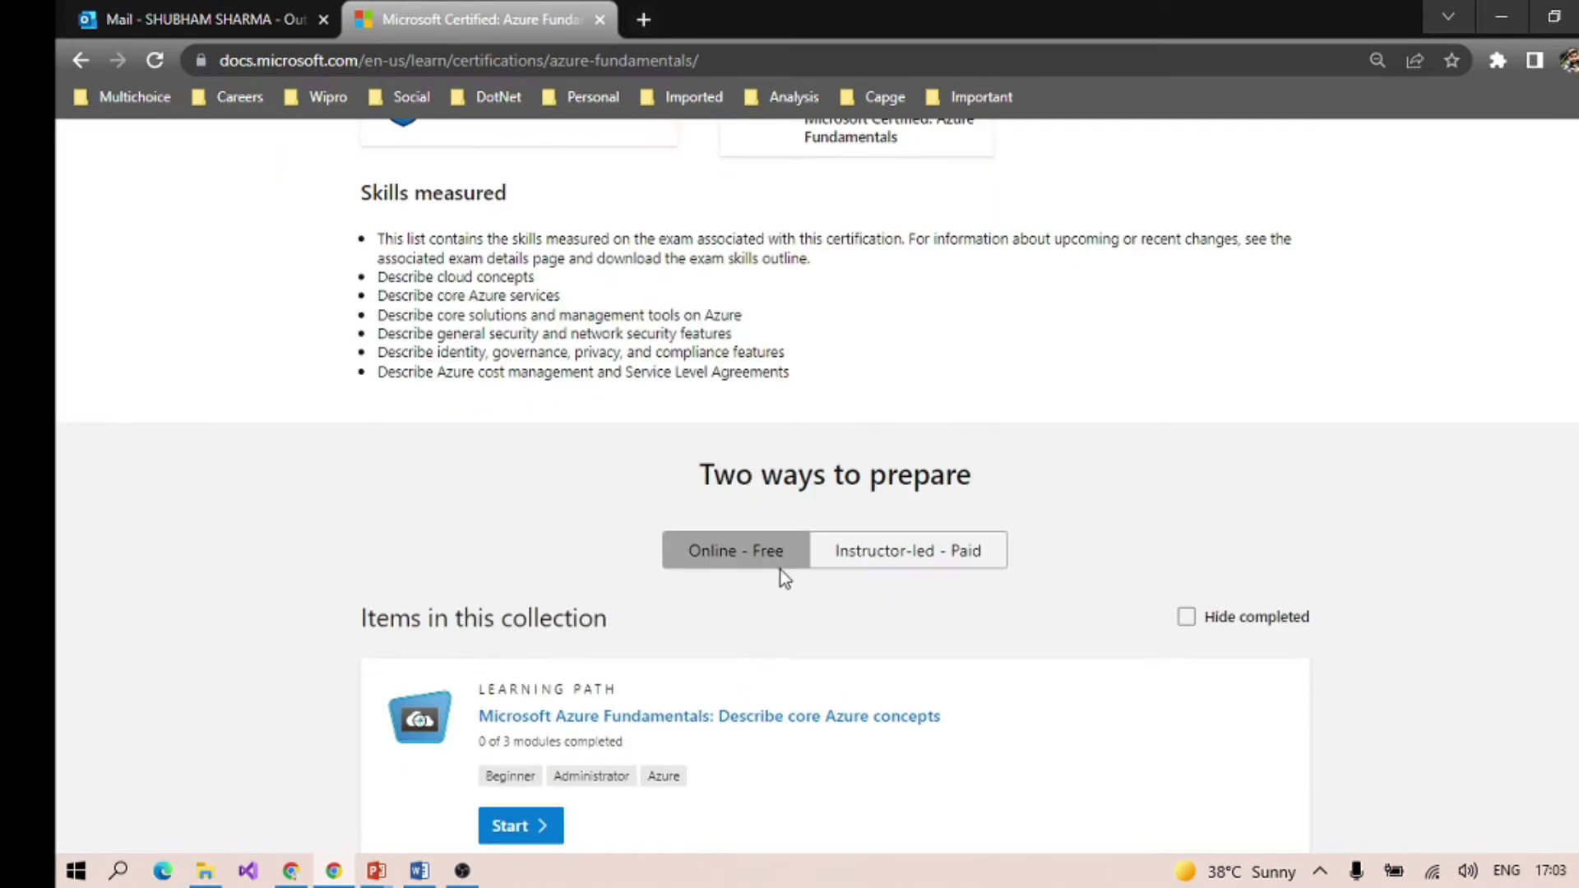
{"action": "scroll", "coordinate": [870, 562], "scroll_direction": "up", "scroll_amount": 4}
{"action": "scroll", "coordinate": [868, 571], "scroll_direction": "up", "scroll_amount": 4}
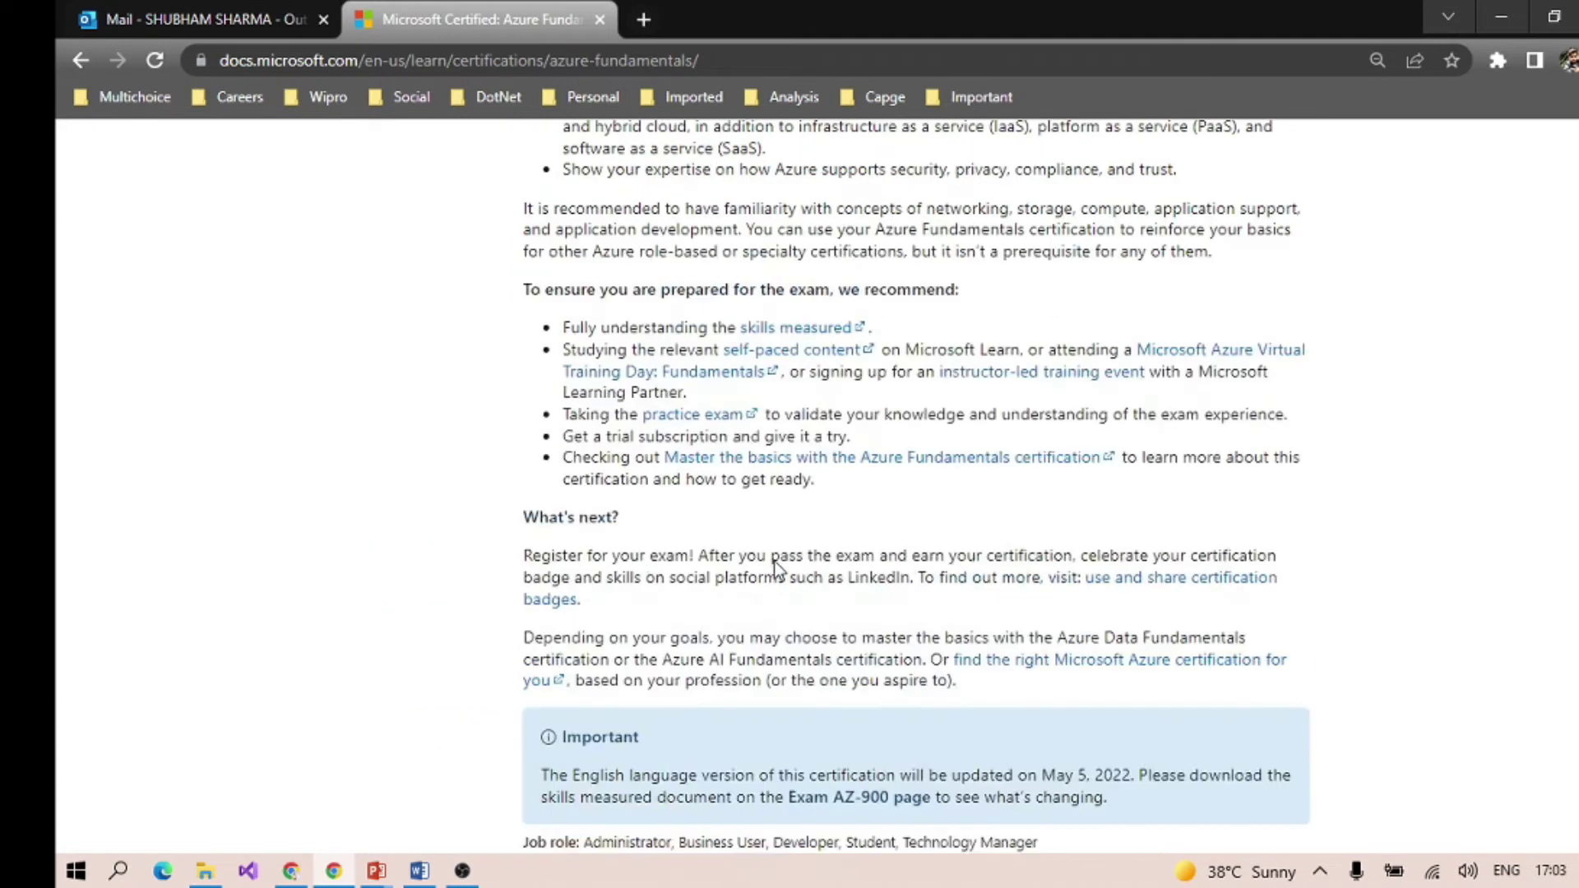
{"action": "scroll", "coordinate": [768, 581], "scroll_direction": "down", "scroll_amount": 8}
{"action": "scroll", "coordinate": [518, 441], "scroll_direction": "down", "scroll_amount": 1}
{"action": "scroll", "coordinate": [482, 506], "scroll_direction": "up", "scroll_amount": 4}
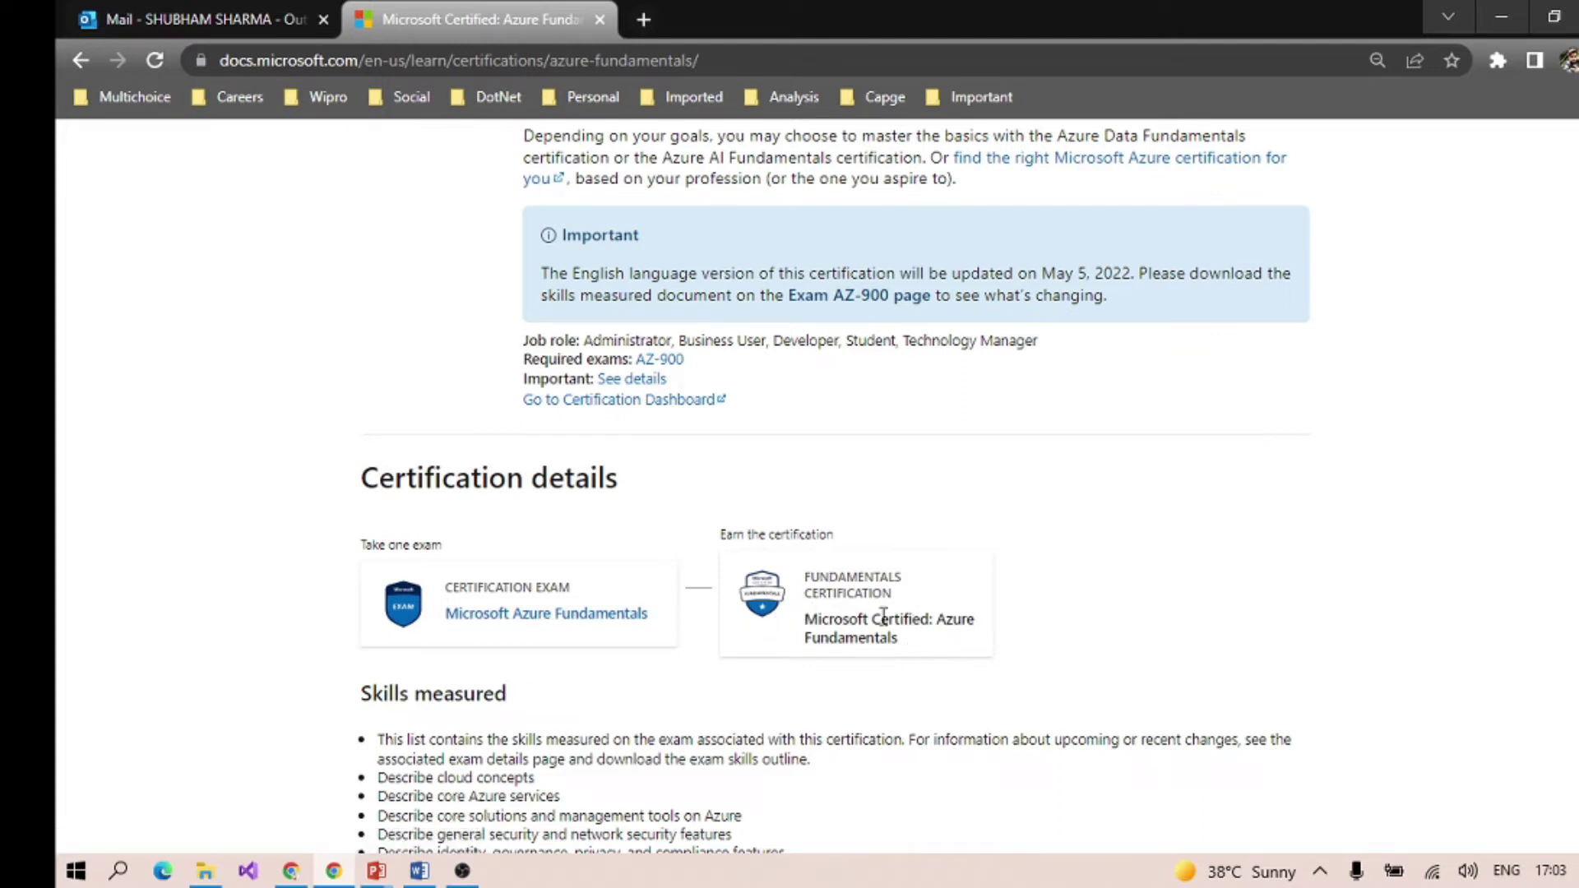
Open the Exam AZ-900 page and set its exam country to India, priced ₹3696 INR
{"action": "left_click", "coordinate": [520, 627]}
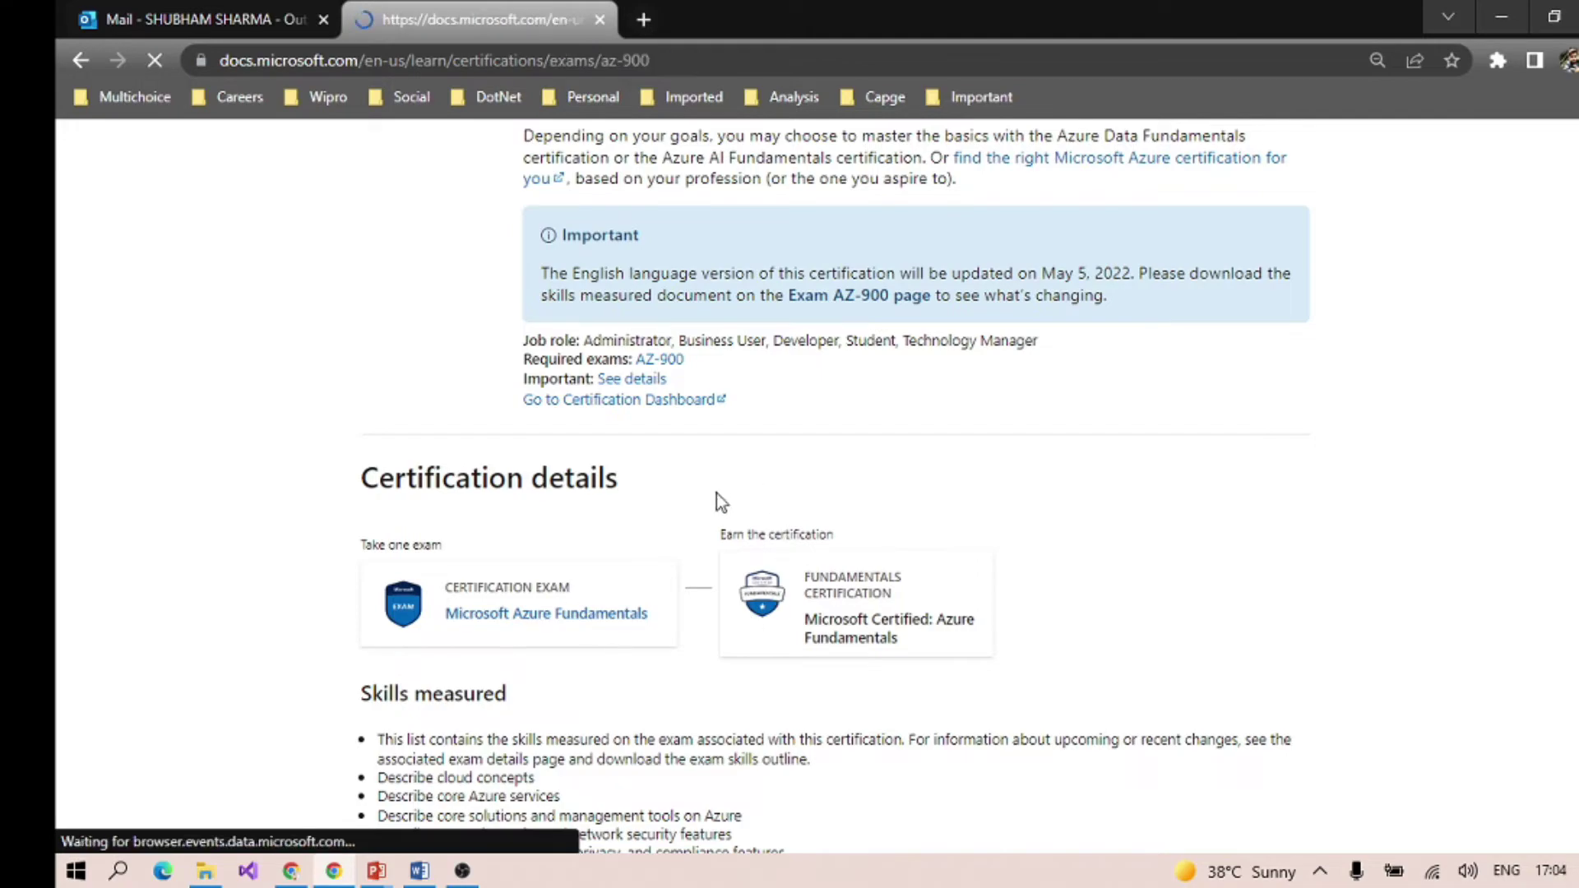
{"action": "scroll", "coordinate": [767, 708], "scroll_direction": "down", "scroll_amount": 8}
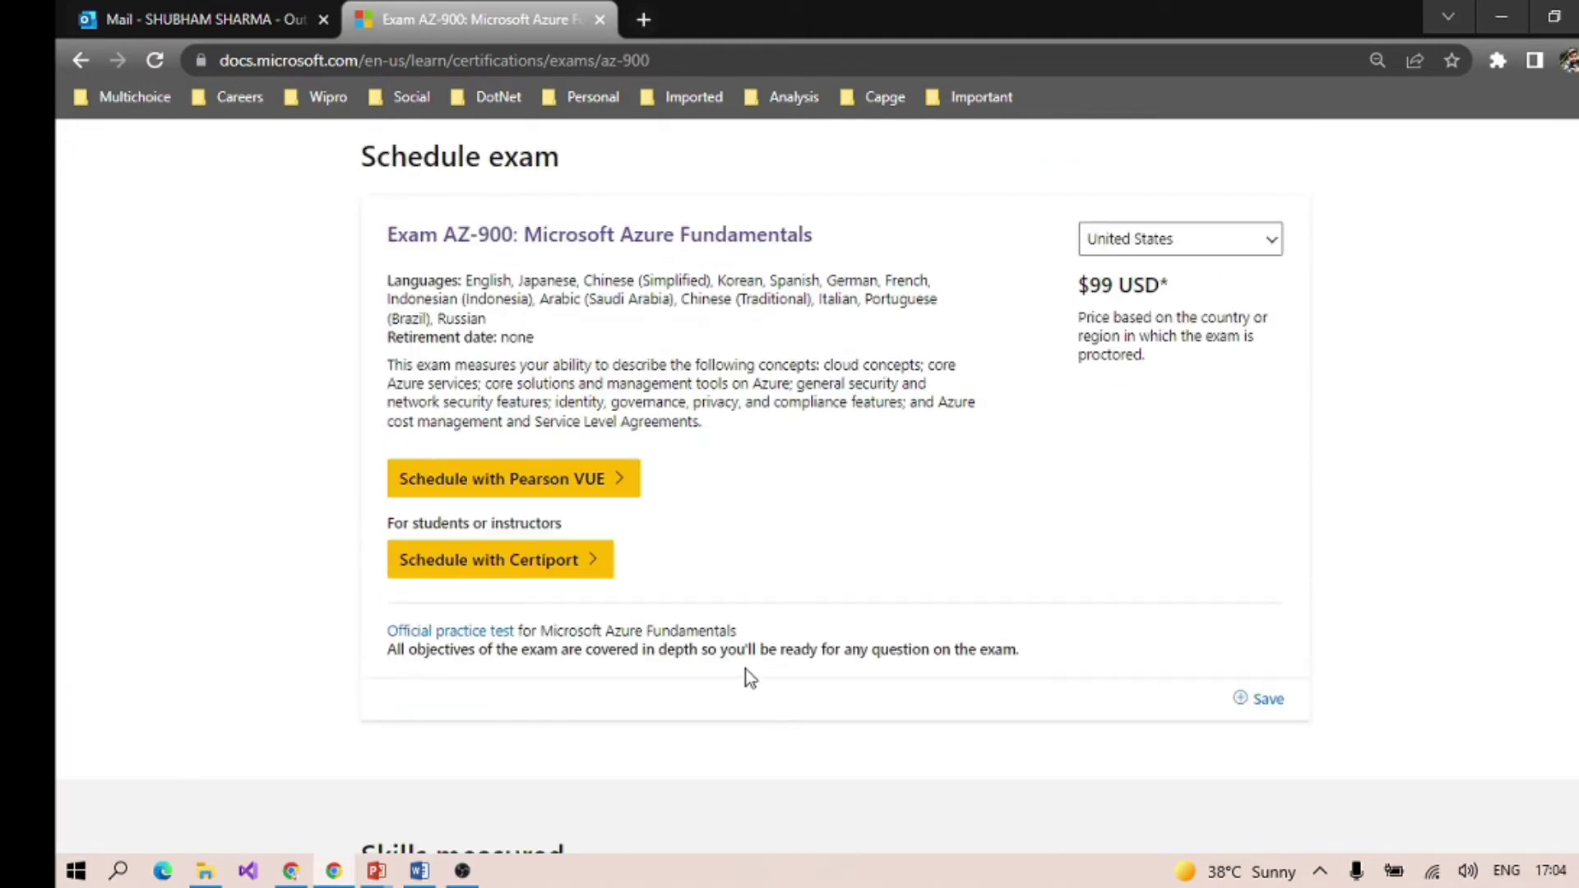
{"action": "scroll", "coordinate": [747, 678], "scroll_direction": "up", "scroll_amount": 4}
{"action": "scroll", "coordinate": [747, 678], "scroll_direction": "up", "scroll_amount": 4}
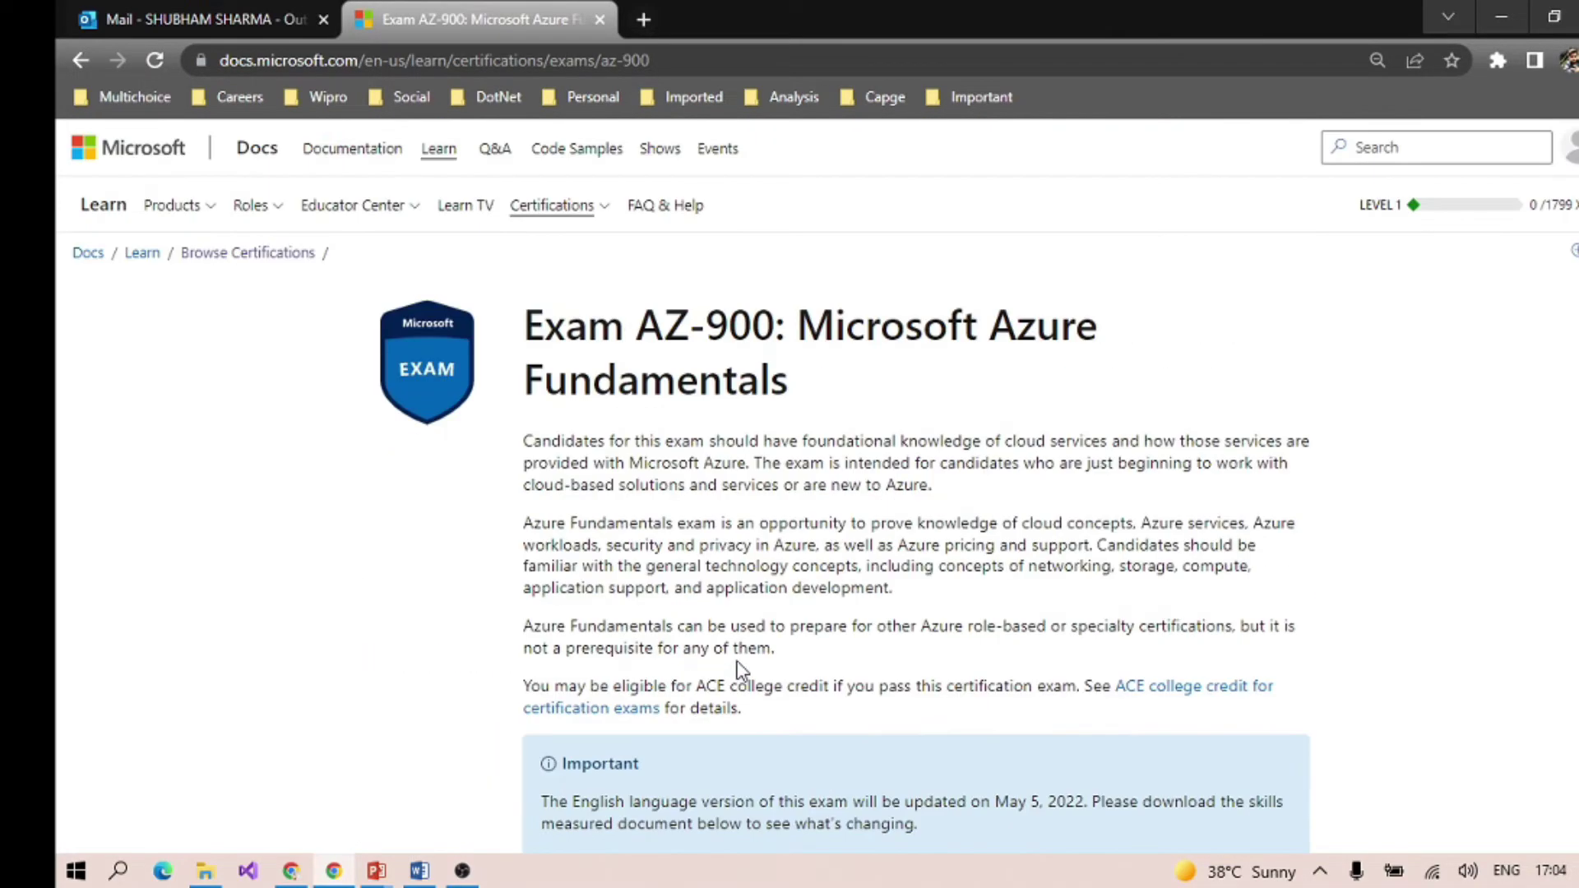
{"action": "scroll", "coordinate": [741, 581], "scroll_direction": "down", "scroll_amount": 5}
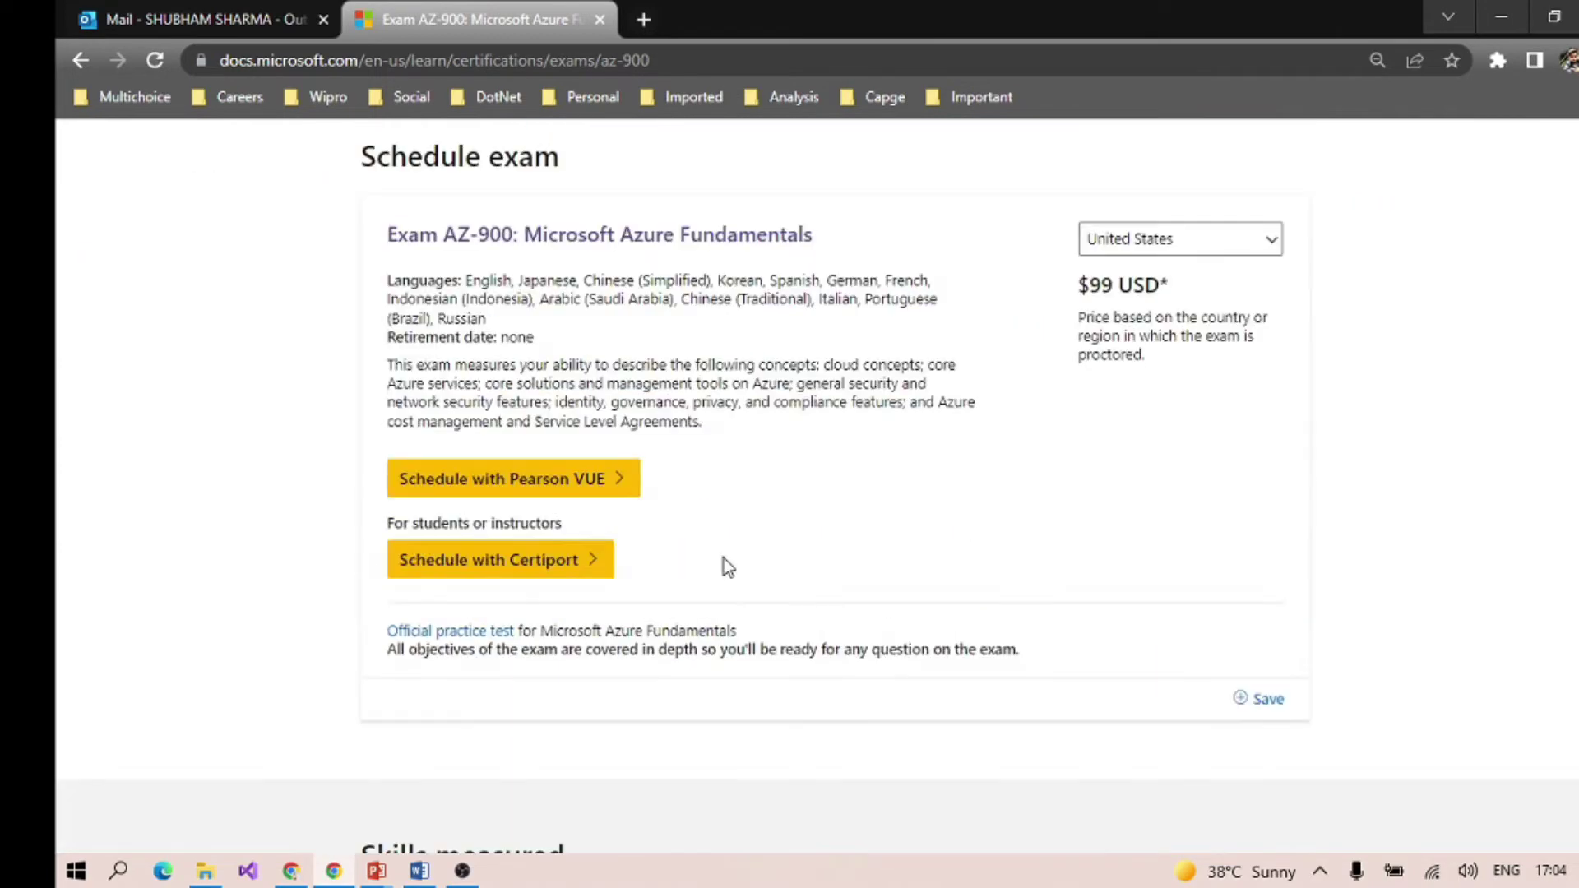
{"action": "scroll", "coordinate": [724, 558], "scroll_direction": "up", "scroll_amount": 5}
{"action": "scroll", "coordinate": [657, 432], "scroll_direction": "down", "scroll_amount": 5}
{"action": "scroll", "coordinate": [729, 361], "scroll_direction": "up", "scroll_amount": 5}
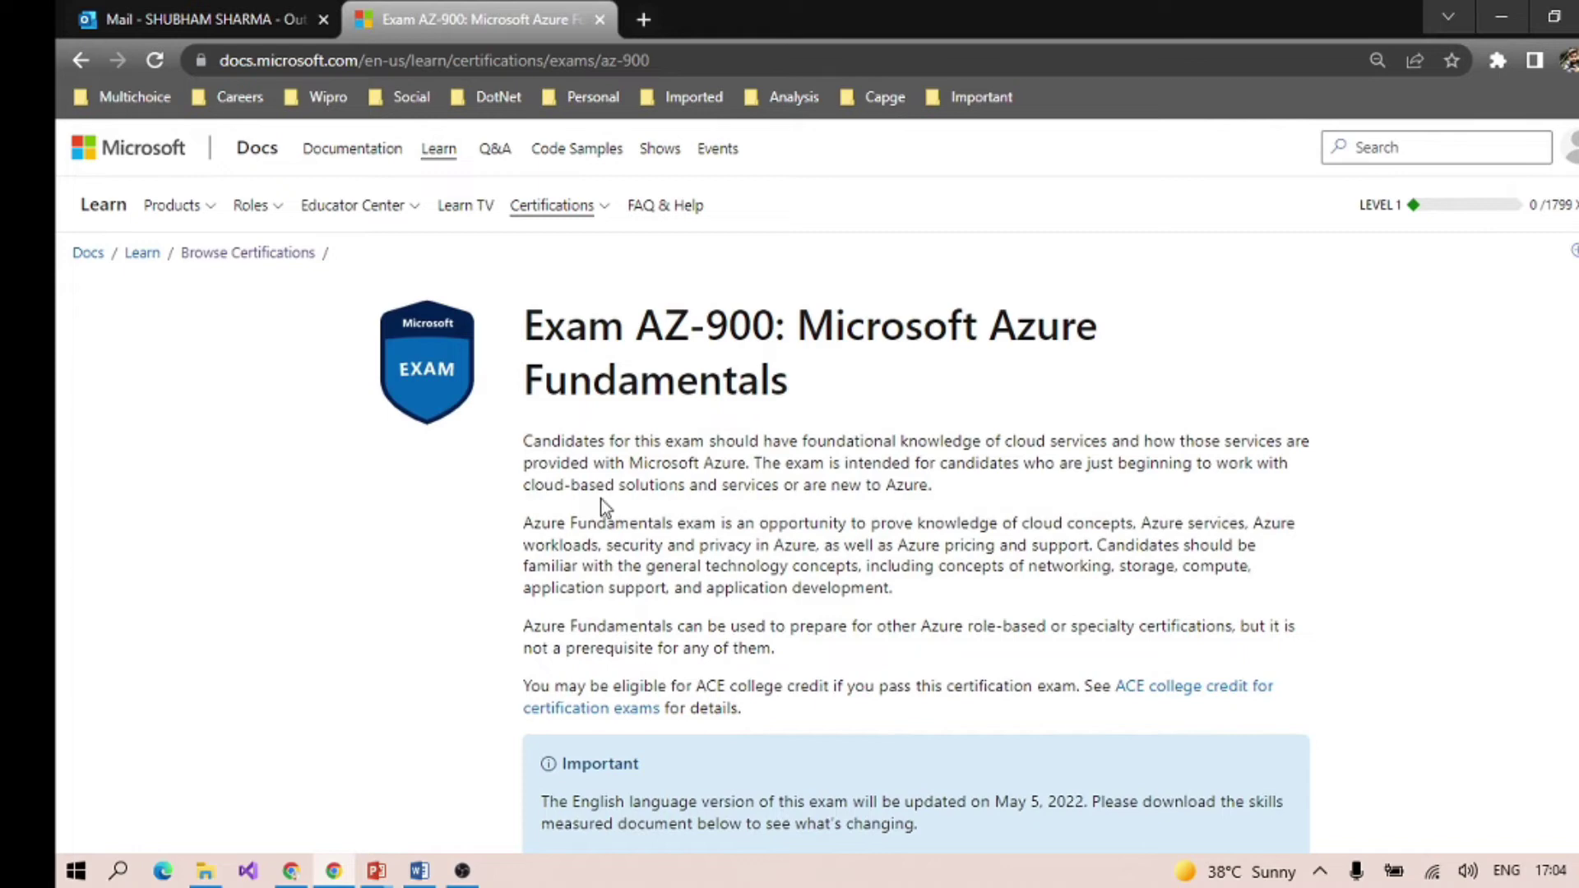
{"action": "scroll", "coordinate": [655, 536], "scroll_direction": "down", "scroll_amount": 4}
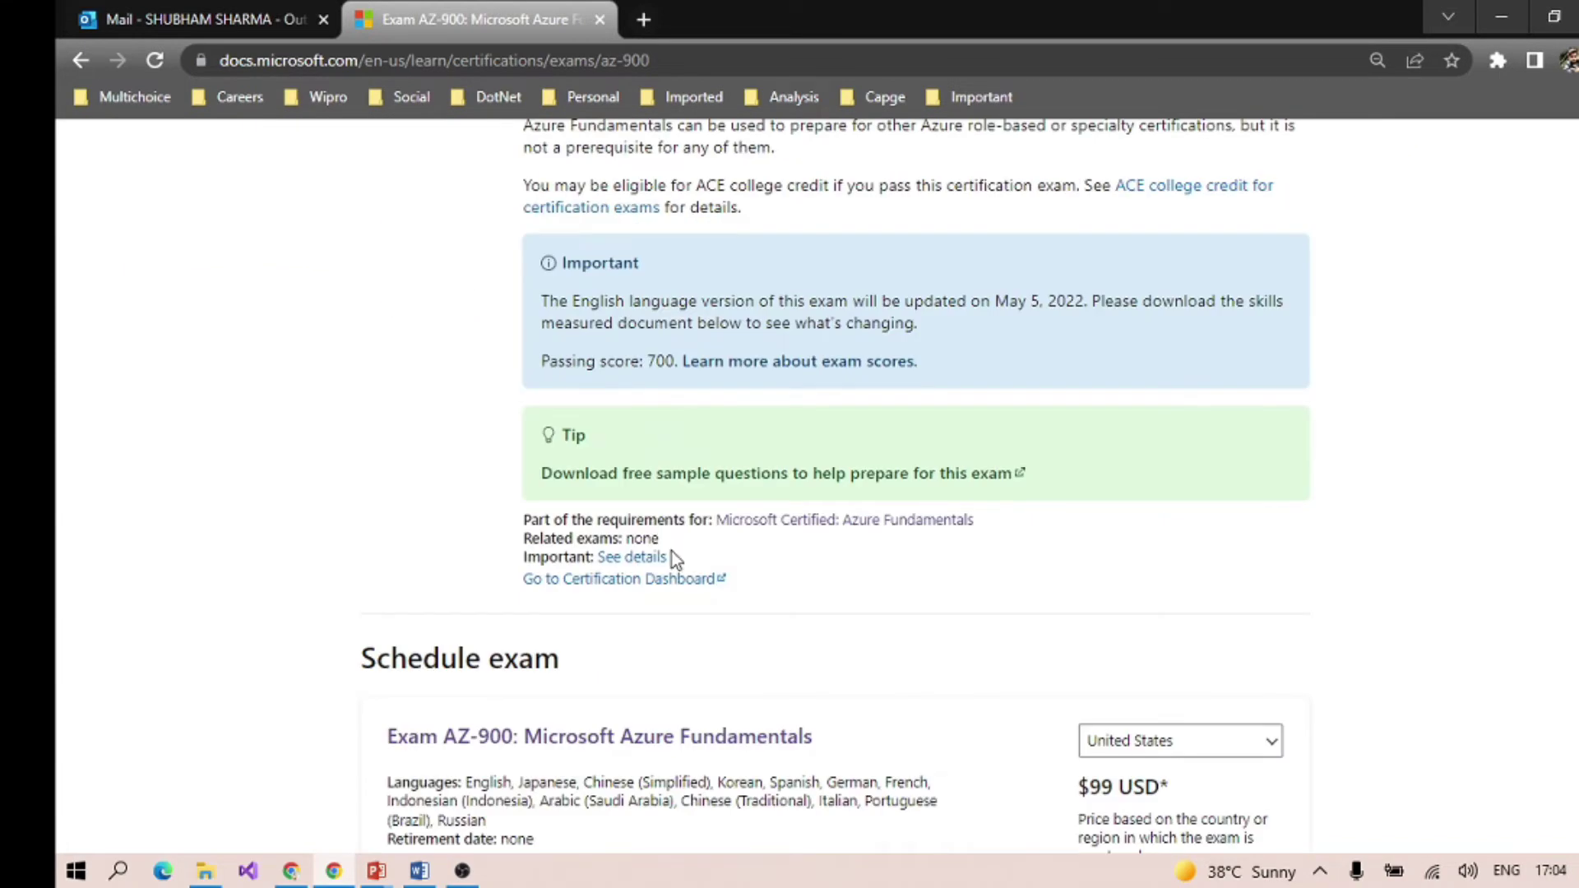
{"action": "scroll", "coordinate": [691, 556], "scroll_direction": "down", "scroll_amount": 4}
{"action": "scroll", "coordinate": [740, 556], "scroll_direction": "up", "scroll_amount": 4}
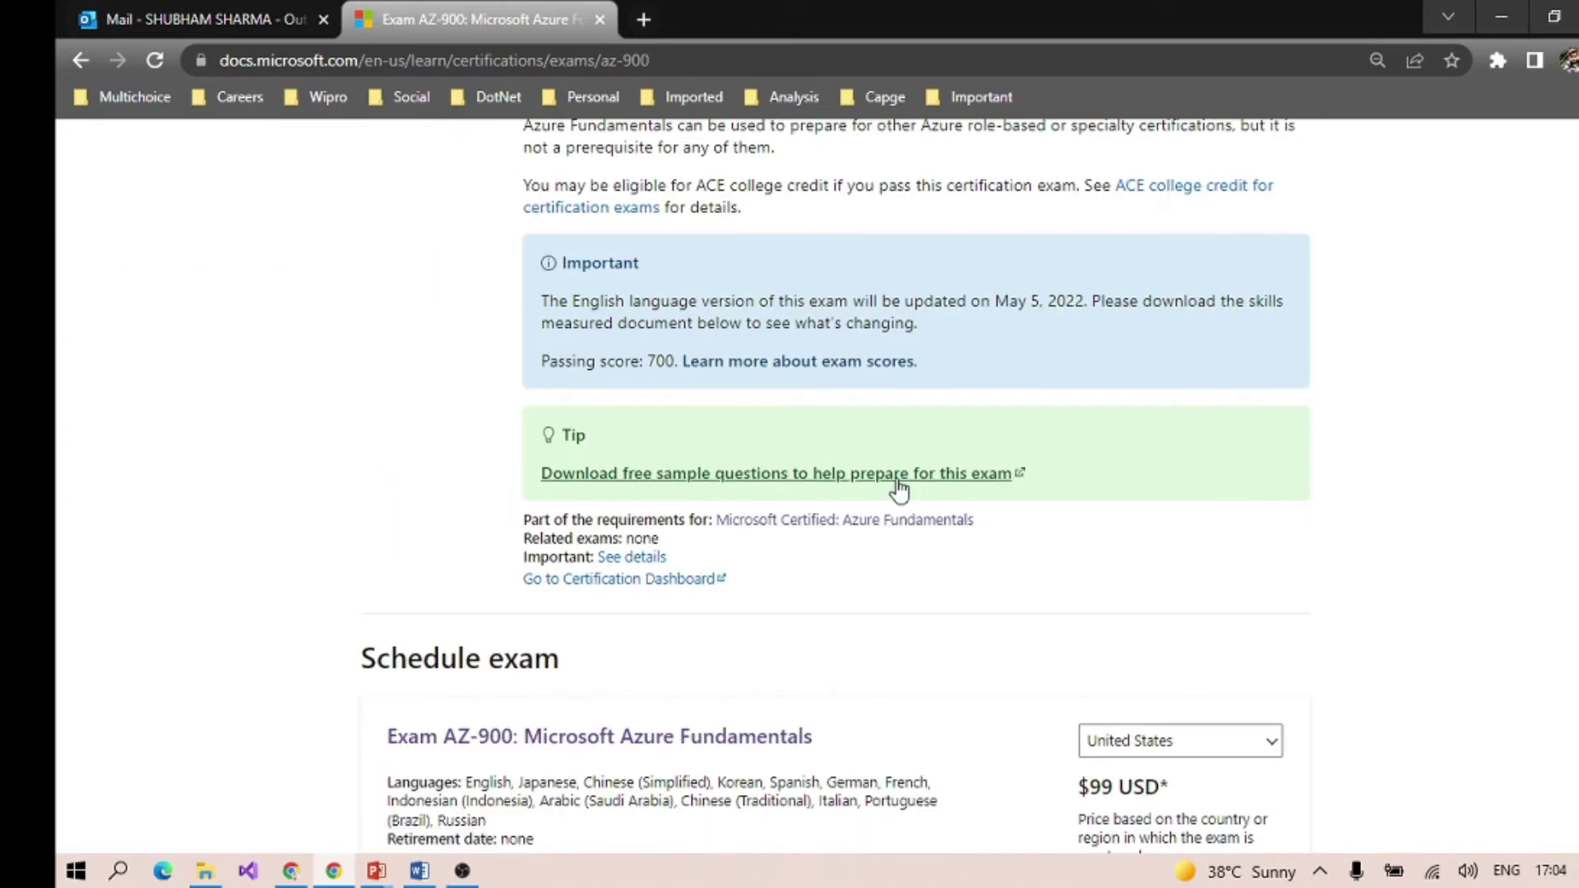
{"action": "scroll", "coordinate": [864, 507], "scroll_direction": "down", "scroll_amount": 4}
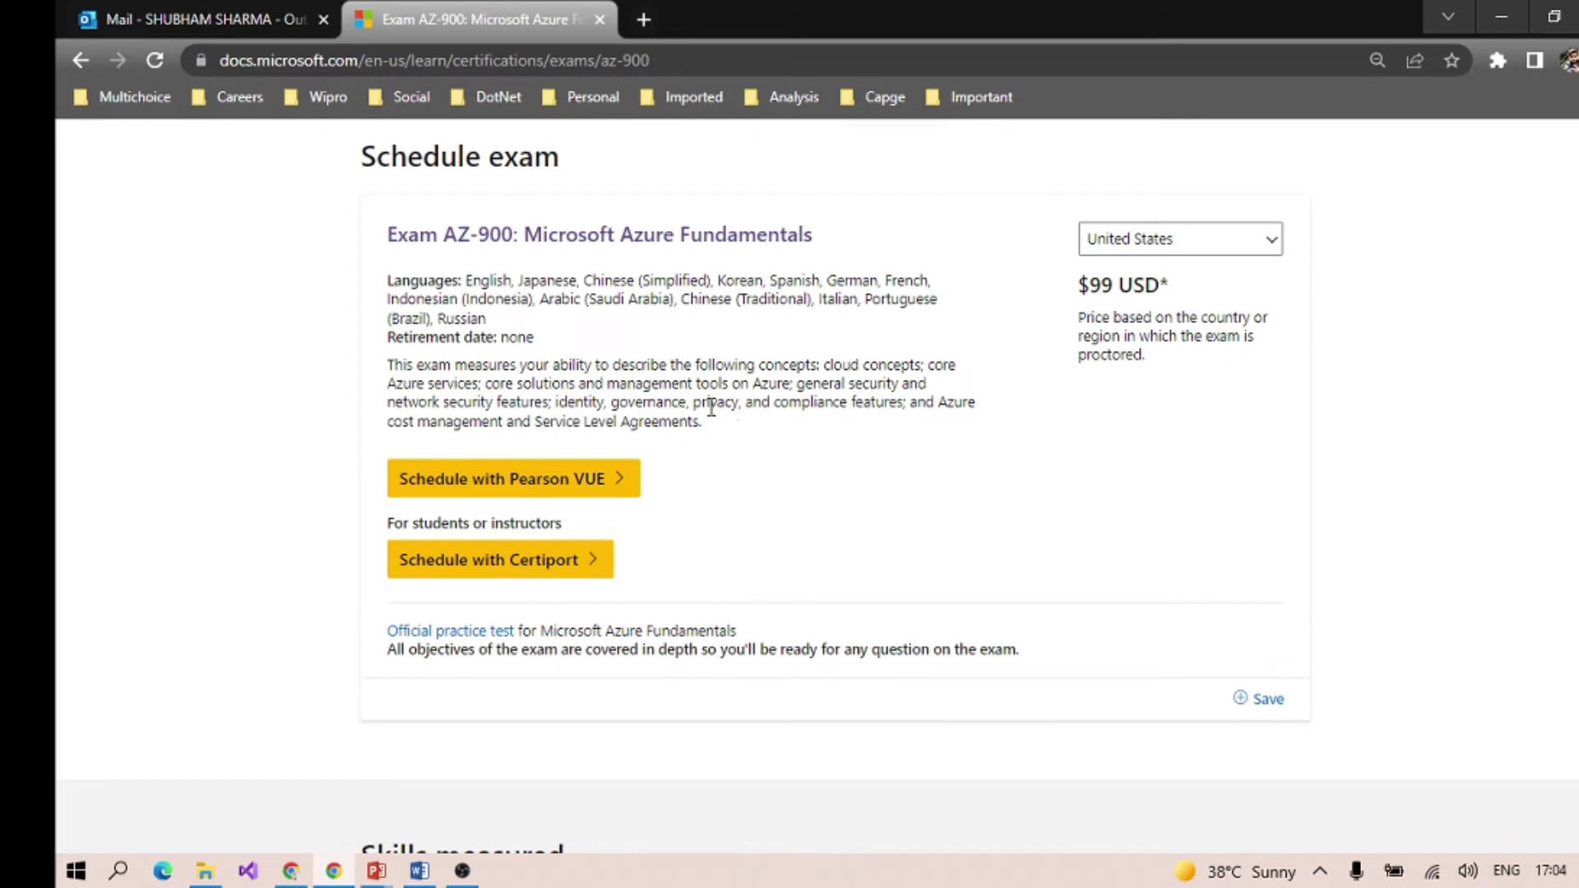
{"action": "left_click", "coordinate": [1273, 248]}
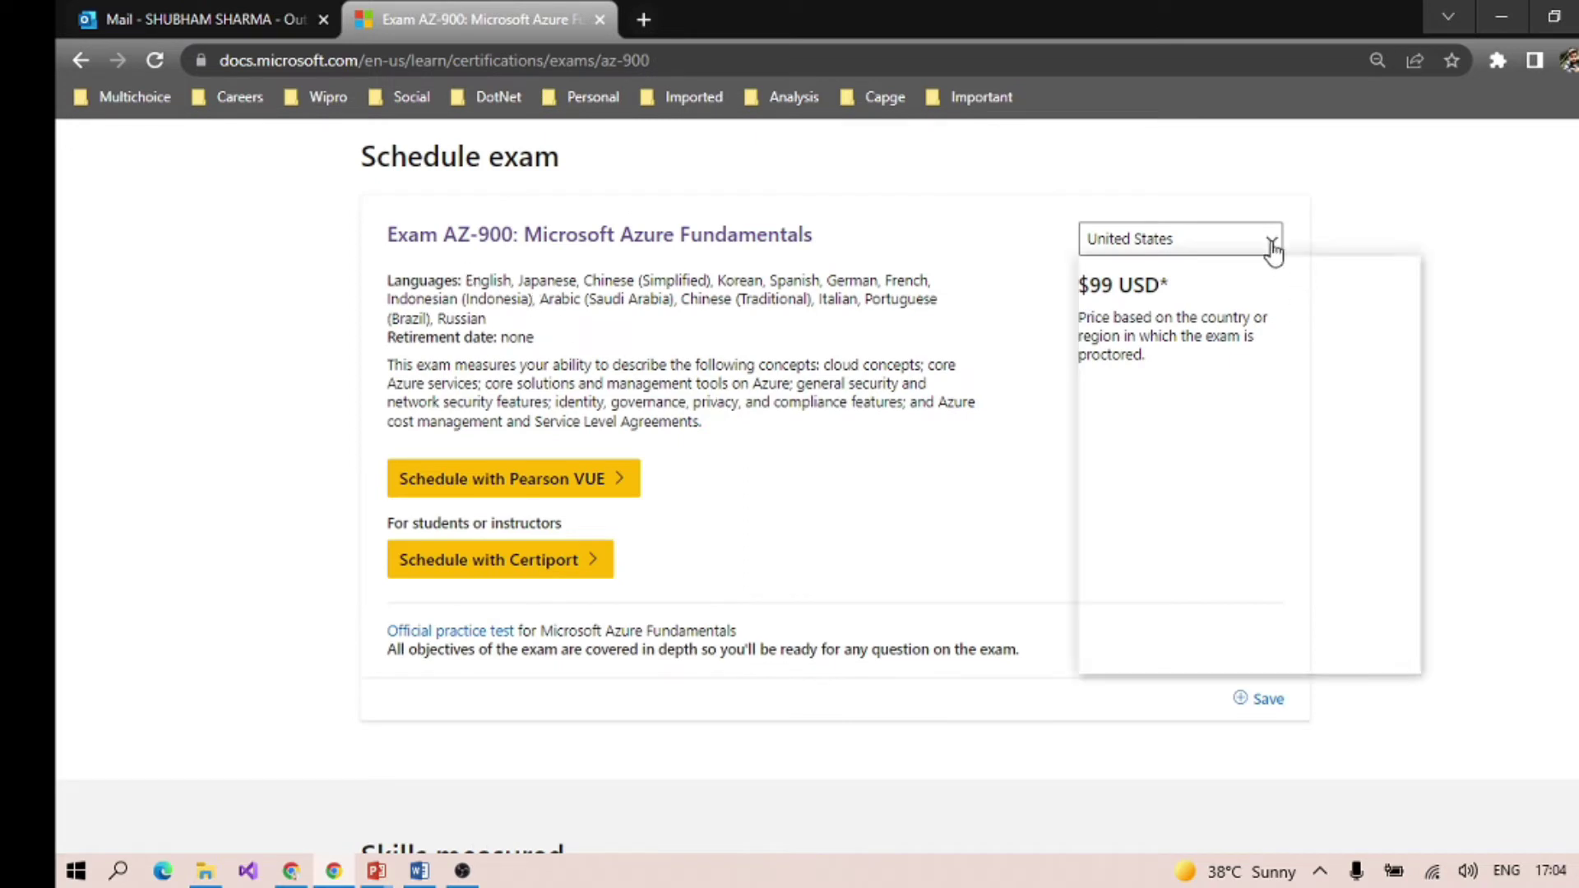
{"action": "left_click", "coordinate": [954, 277]}
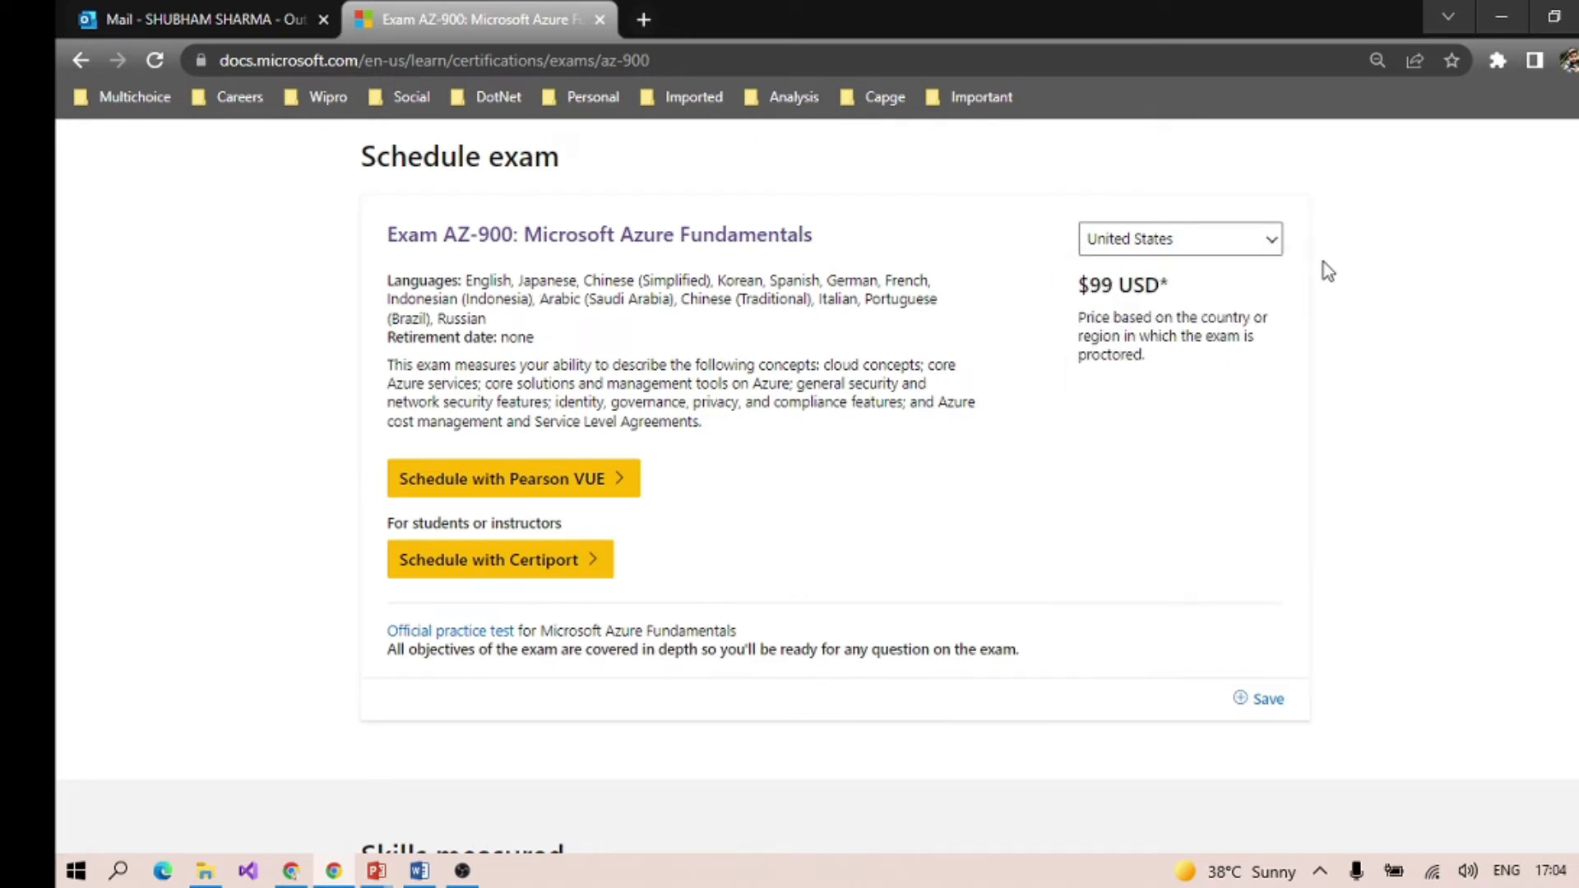
{"action": "left_click", "coordinate": [1272, 247]}
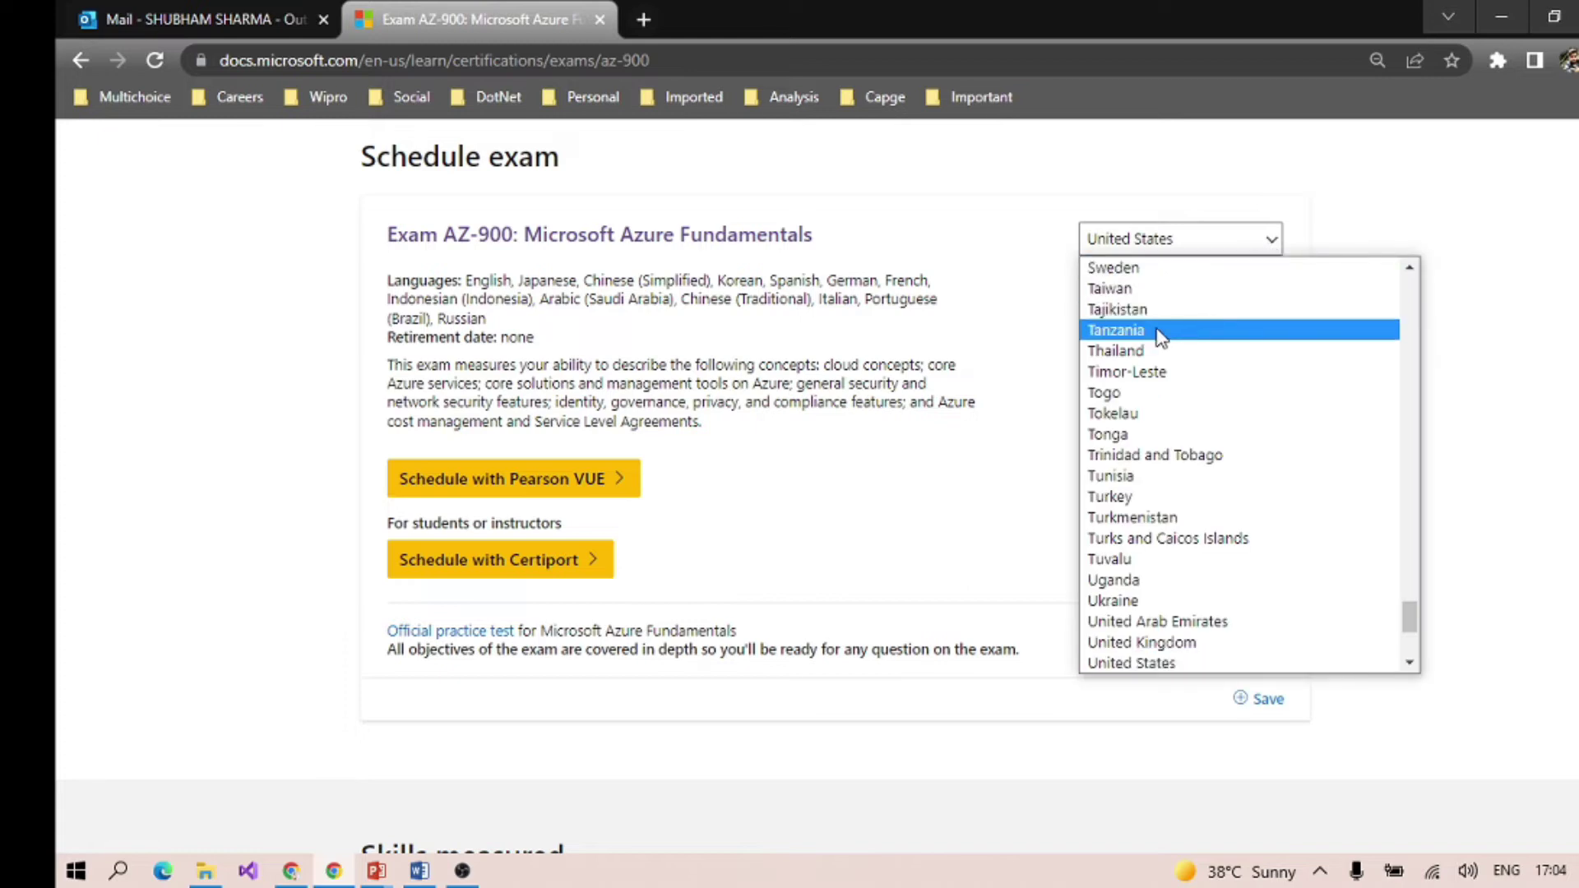
{"action": "scroll", "coordinate": [1127, 516], "scroll_direction": "down", "scroll_amount": 4}
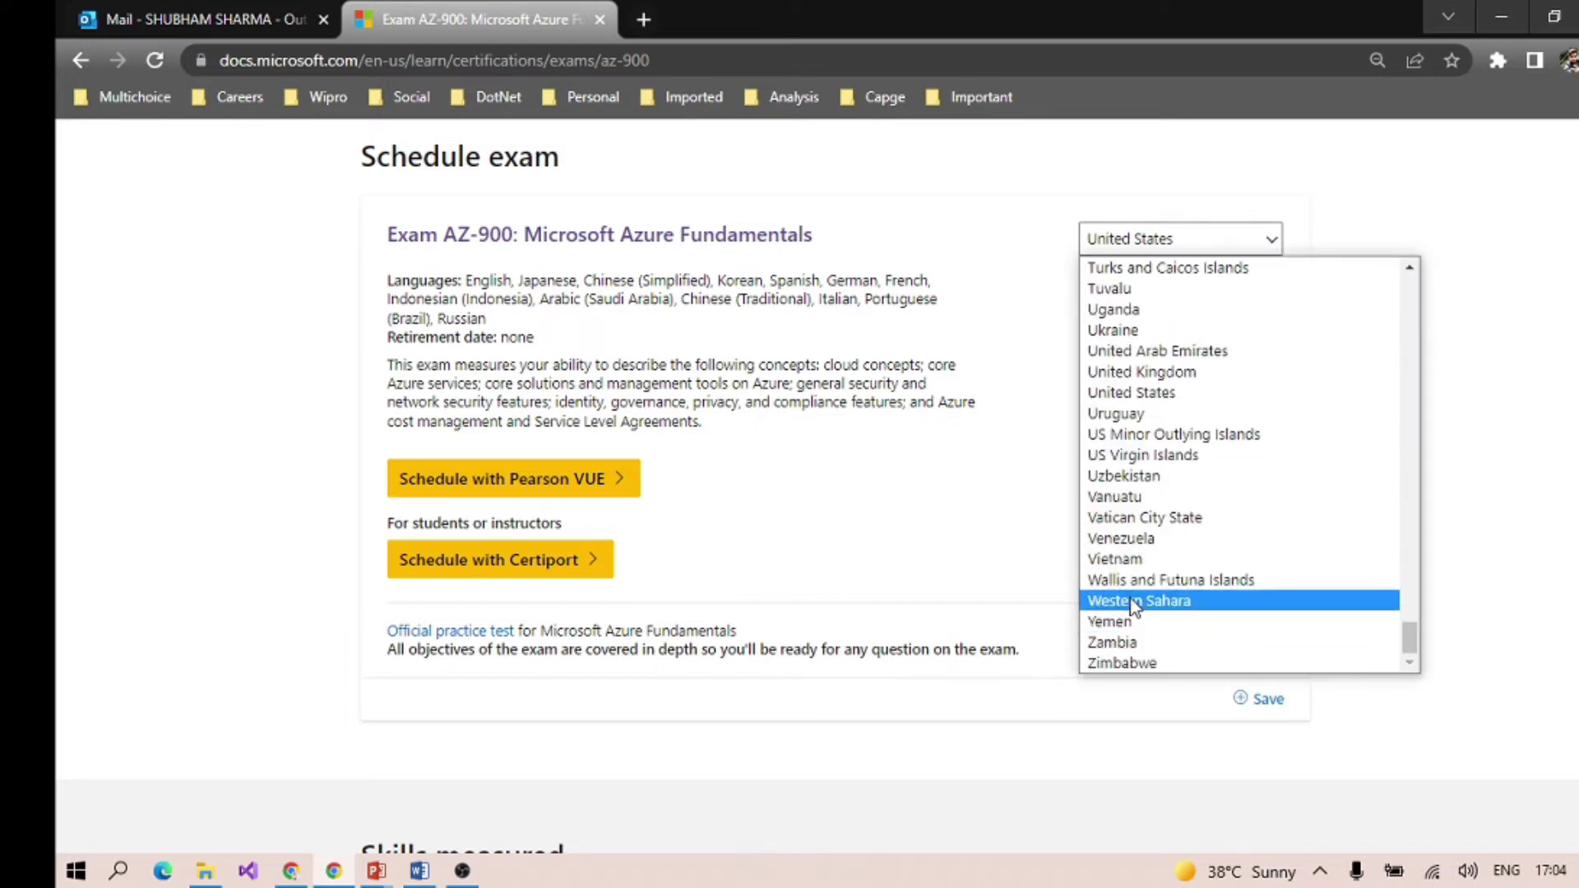
{"action": "scroll", "coordinate": [1136, 408], "scroll_direction": "up", "scroll_amount": 10}
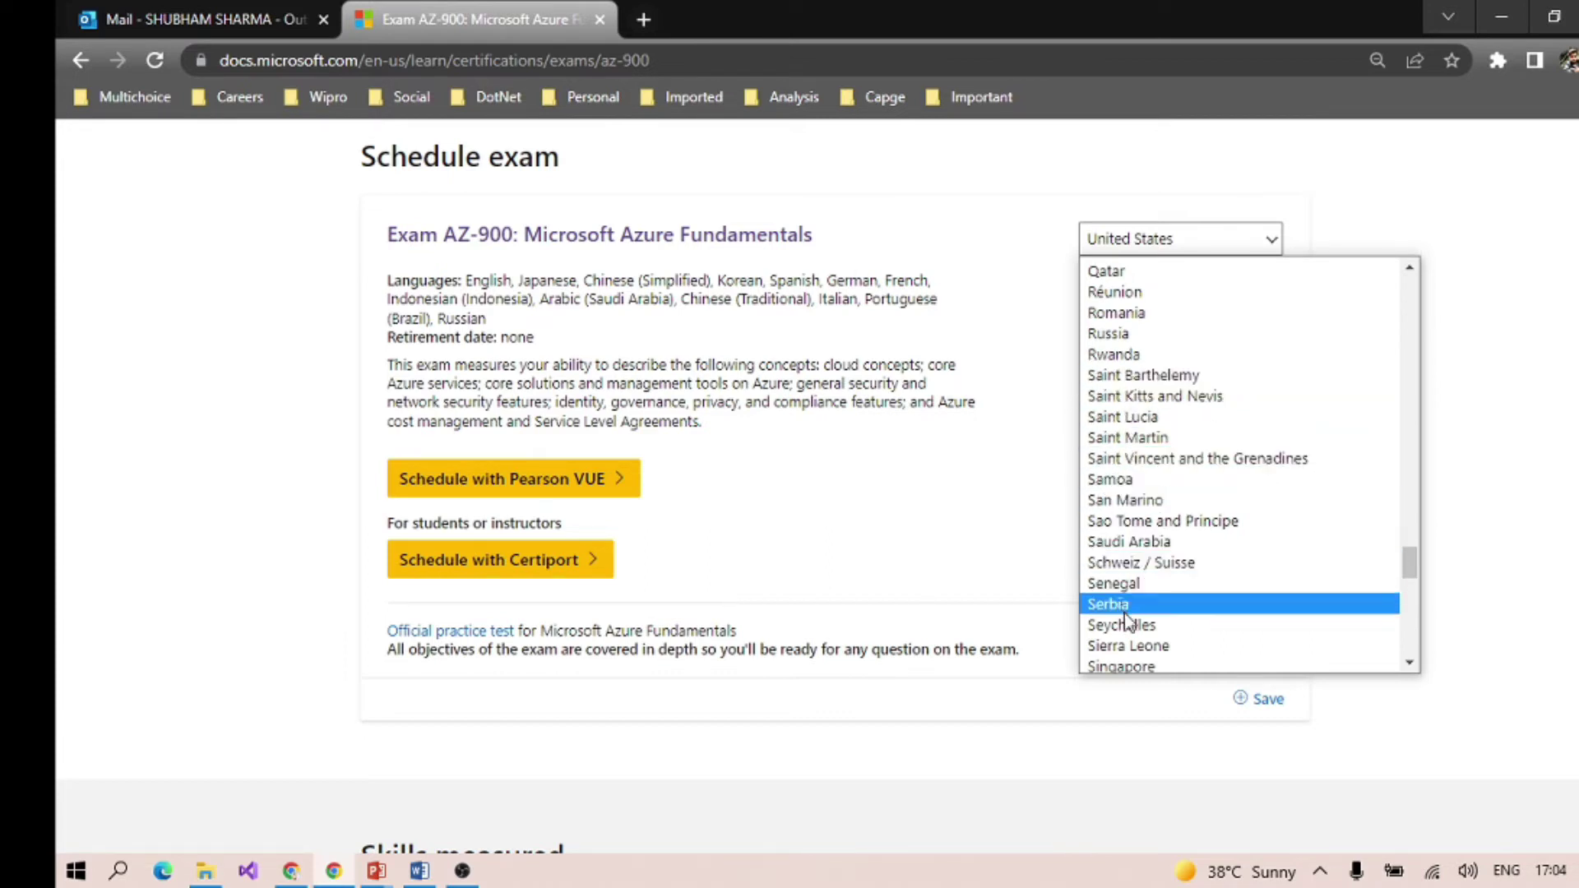
{"action": "scroll", "coordinate": [1122, 519], "scroll_direction": "up", "scroll_amount": 4}
{"action": "scroll", "coordinate": [1120, 562], "scroll_direction": "down", "scroll_amount": 4}
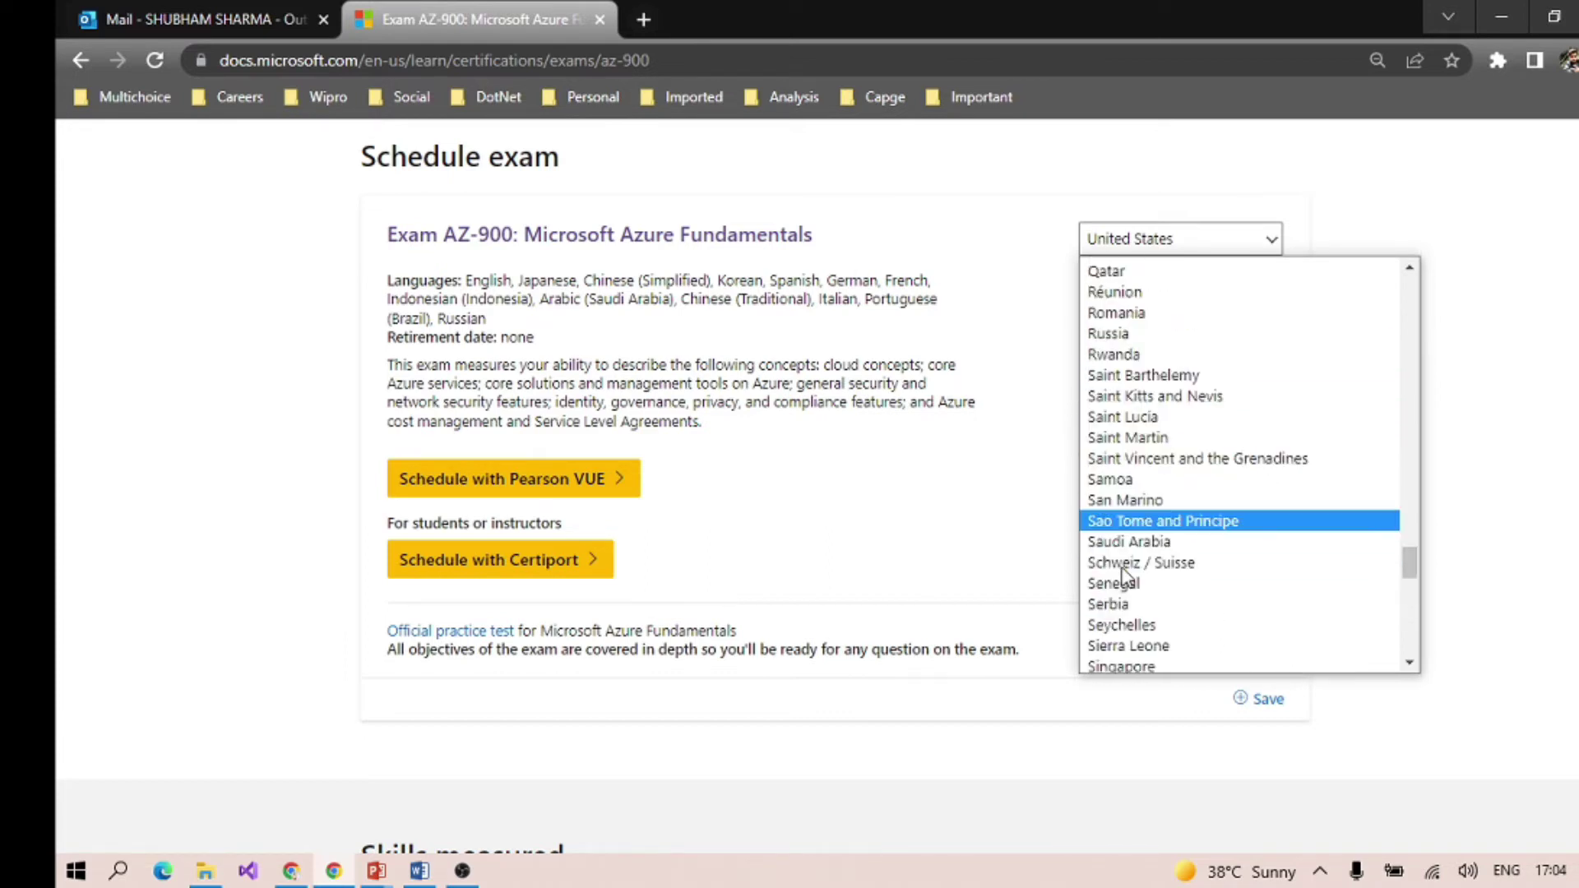
{"action": "scroll", "coordinate": [1114, 553], "scroll_direction": "down", "scroll_amount": 5}
{"action": "left_click", "coordinate": [1119, 537]}
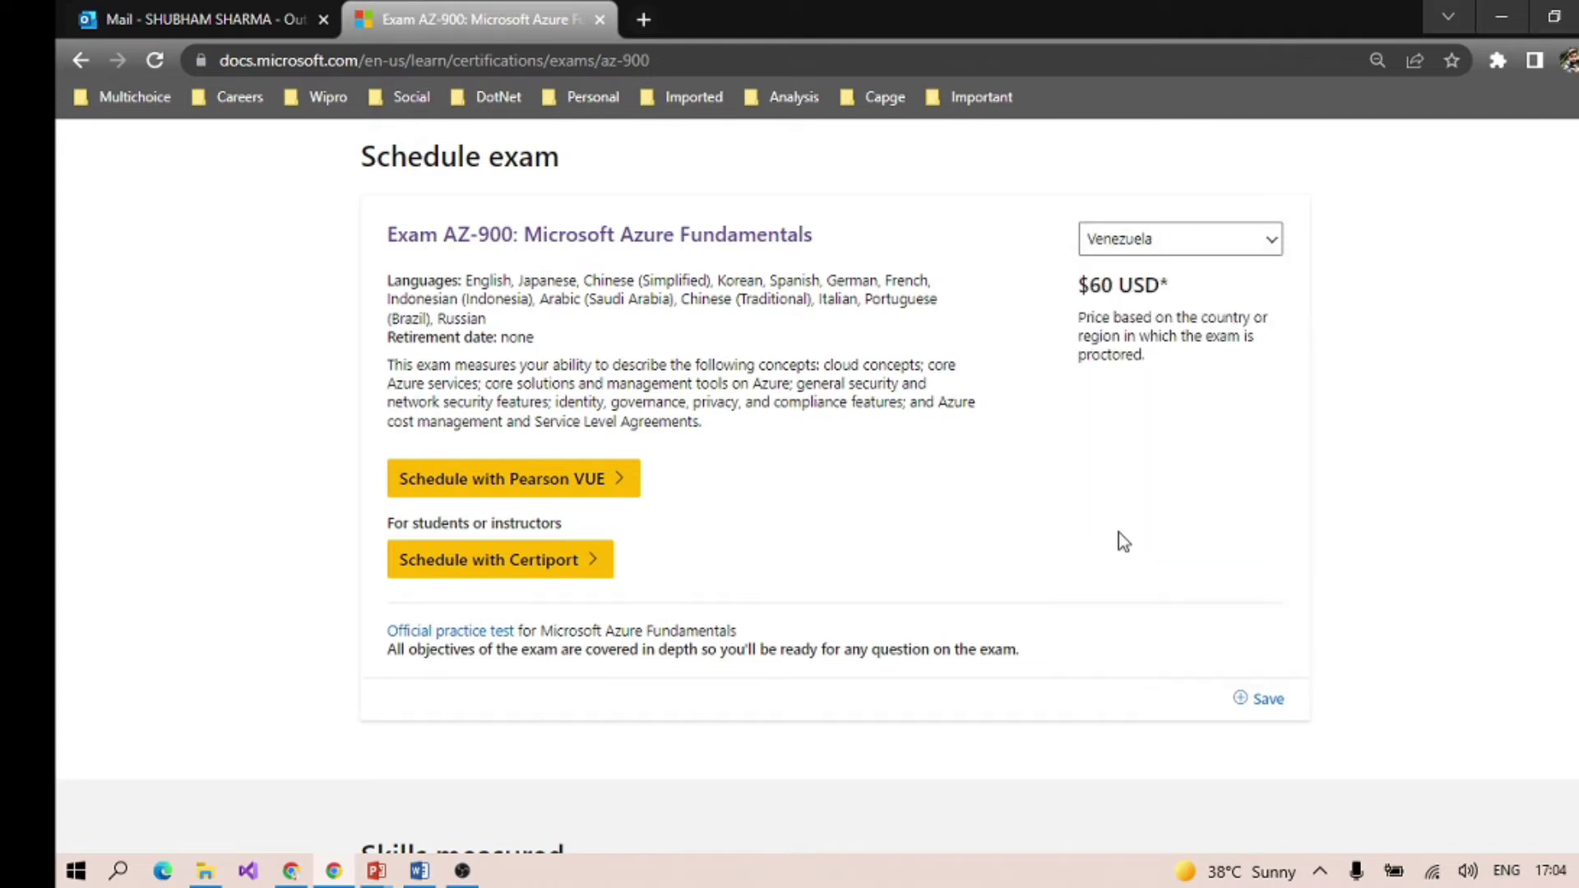
{"action": "left_click", "coordinate": [1163, 247]}
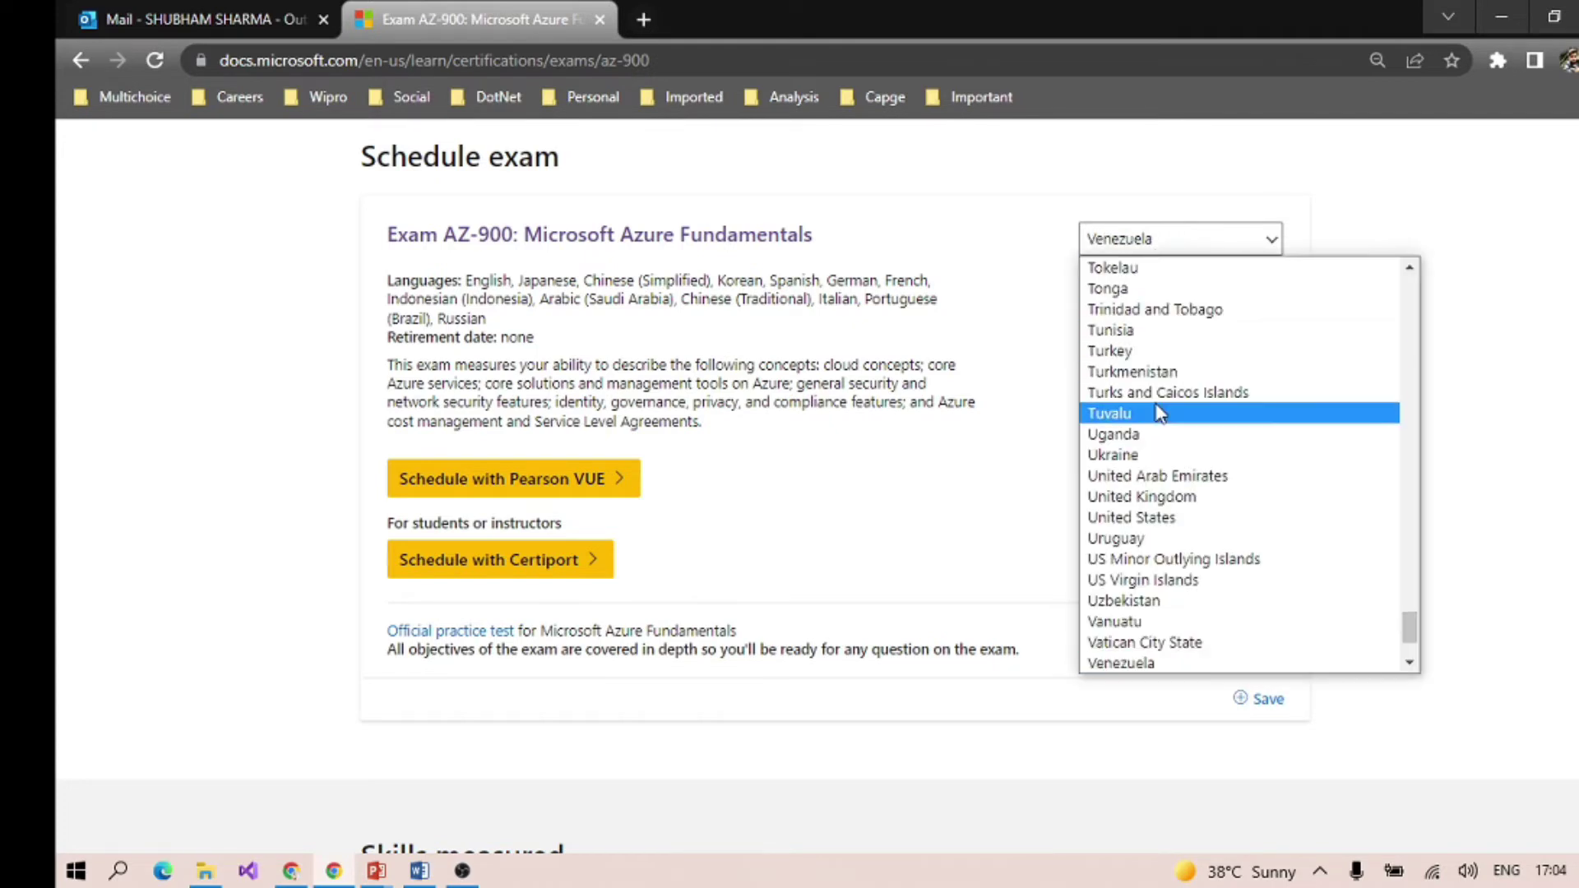
{"action": "type", "text": "in"}
{"action": "left_click", "coordinate": [1092, 289]}
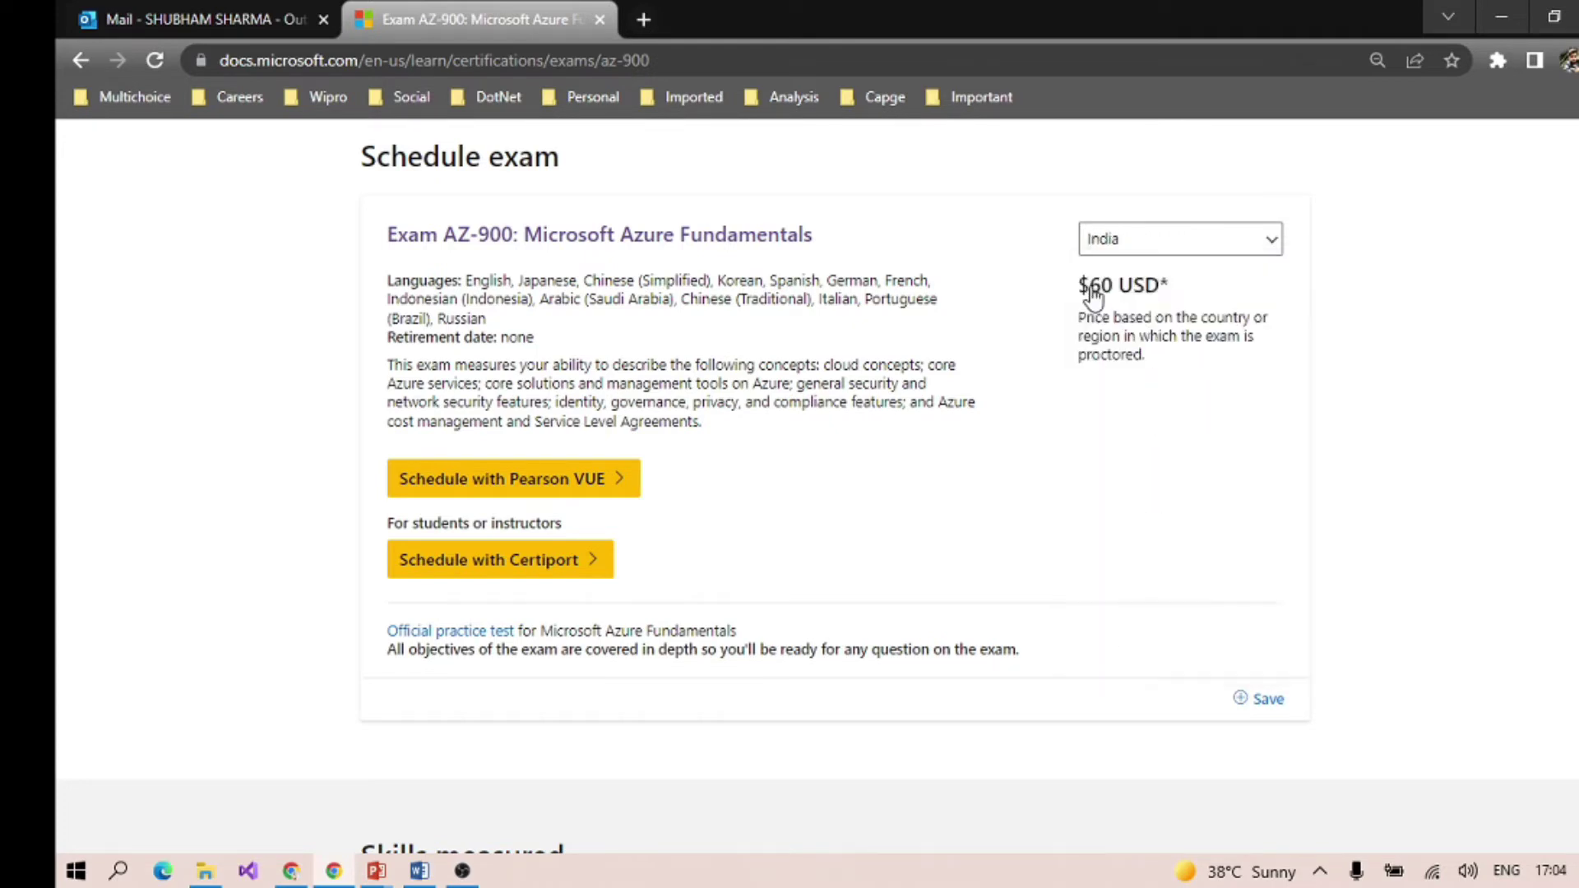
Highlight the ₹3696 INR price and choose Schedule with Pearson VUE
{"action": "left_click_drag", "start_coordinate": [1065, 297], "coordinate": [1210, 295]}
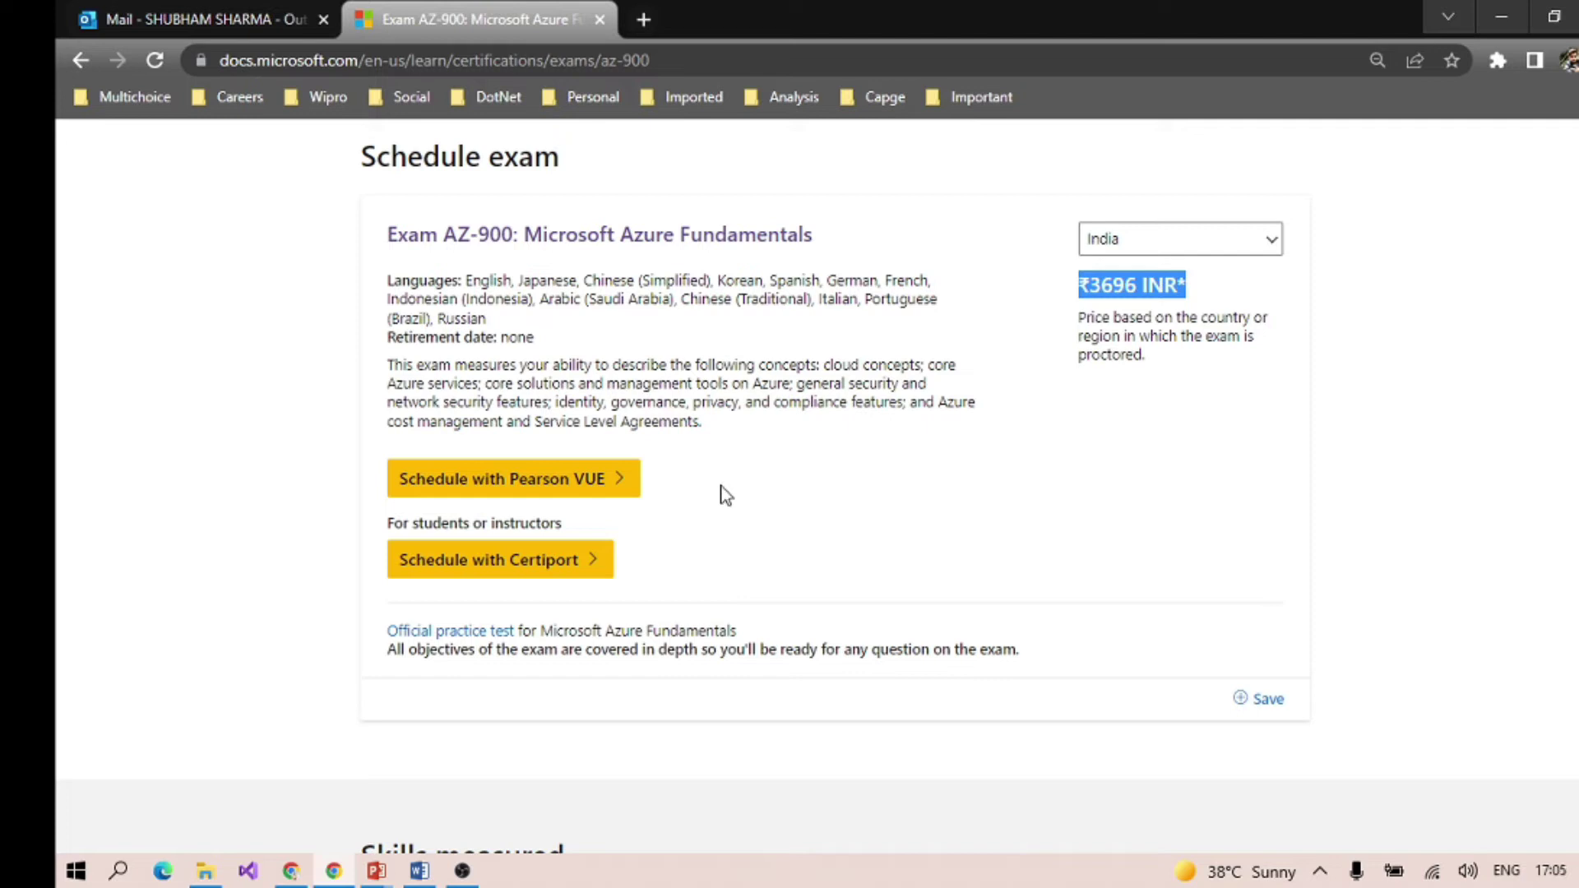
{"action": "left_click", "coordinate": [573, 488]}
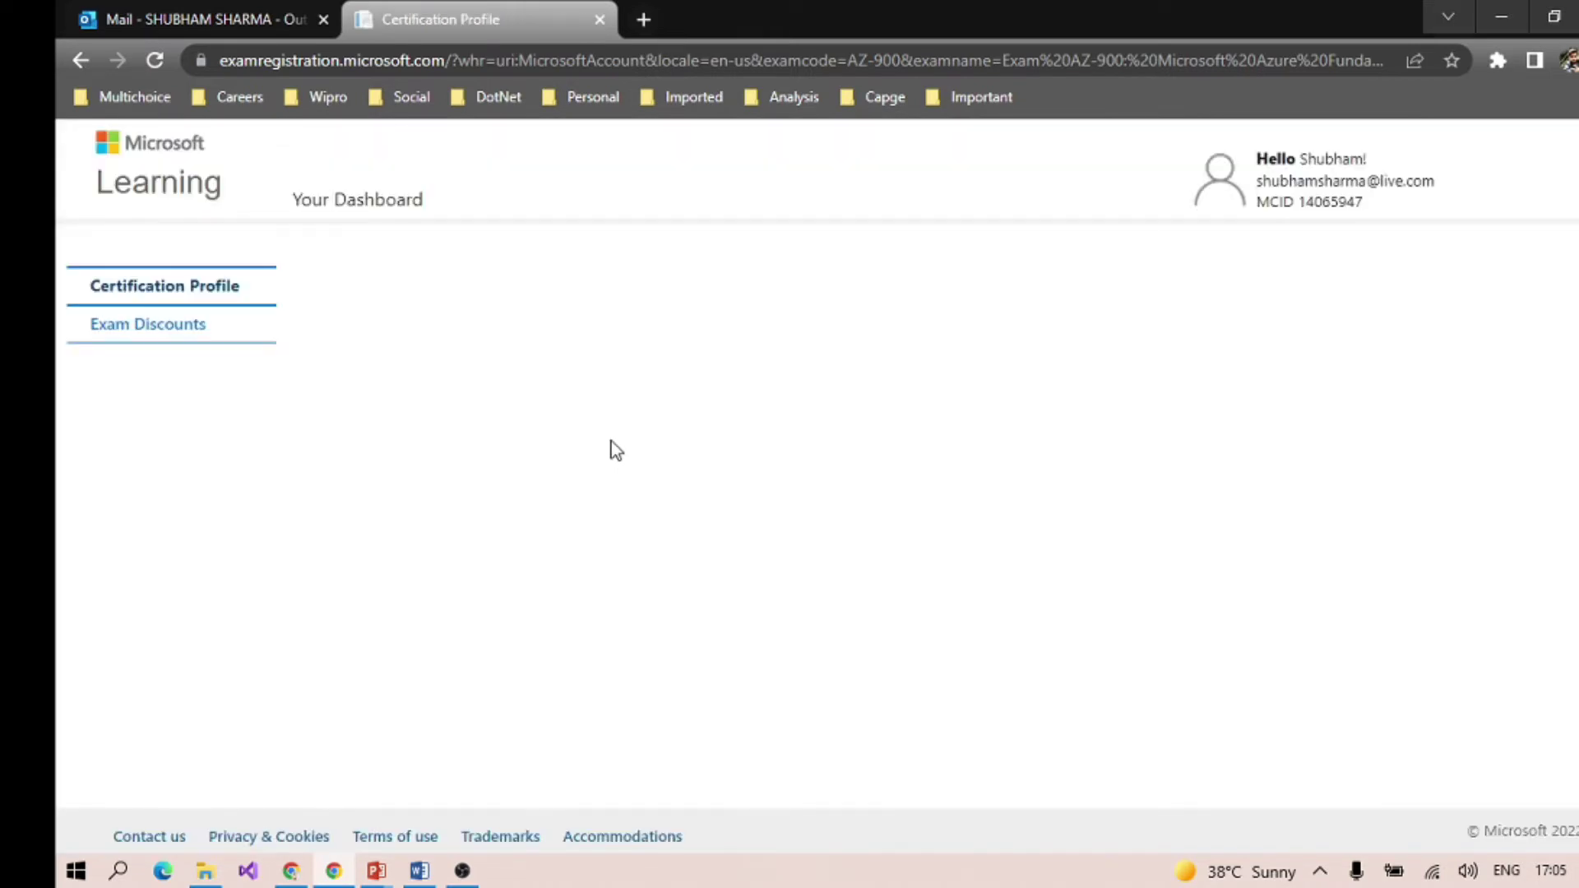
{"action": "scroll", "coordinate": [717, 598], "scroll_direction": "down", "scroll_amount": 5}
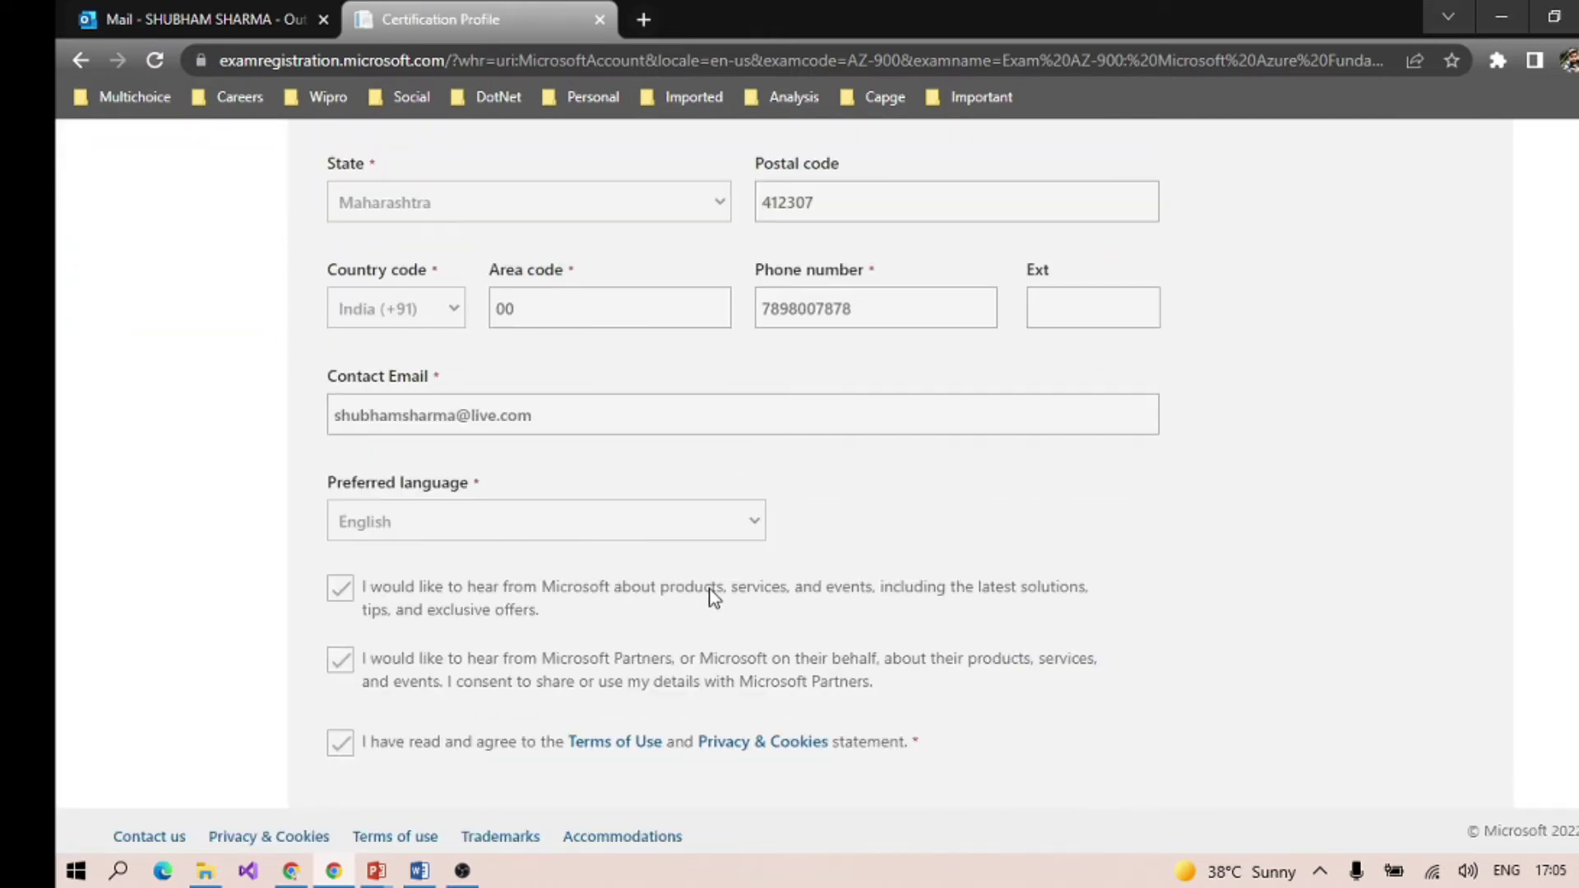
{"action": "scroll", "coordinate": [699, 628], "scroll_direction": "up", "scroll_amount": 5}
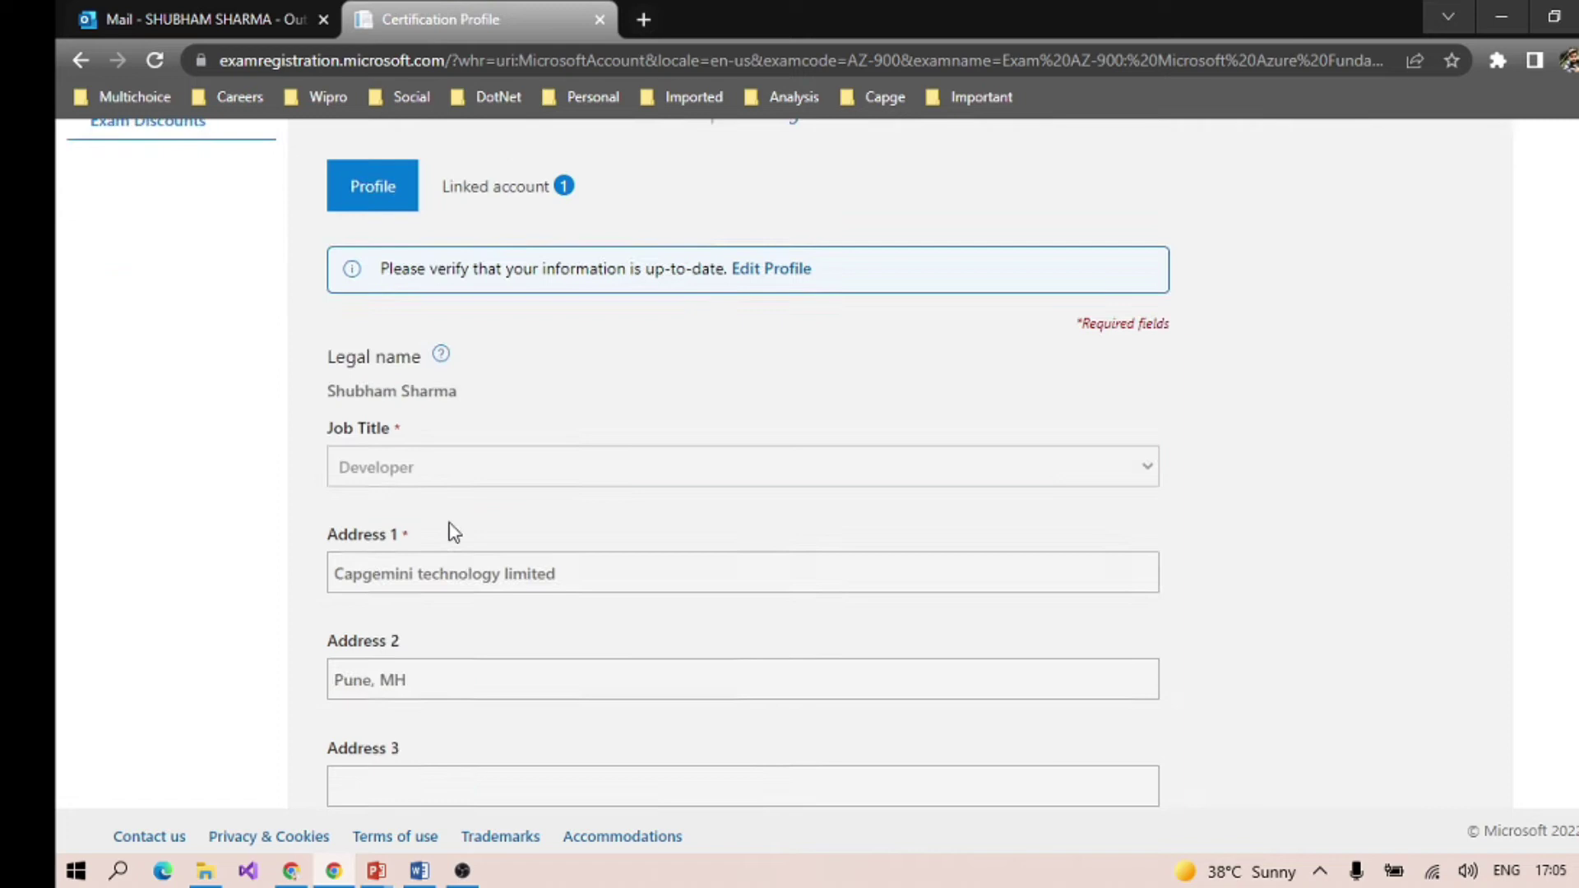
{"action": "scroll", "coordinate": [454, 534], "scroll_direction": "down", "scroll_amount": 2}
{"action": "scroll", "coordinate": [388, 390], "scroll_direction": "up", "scroll_amount": 4}
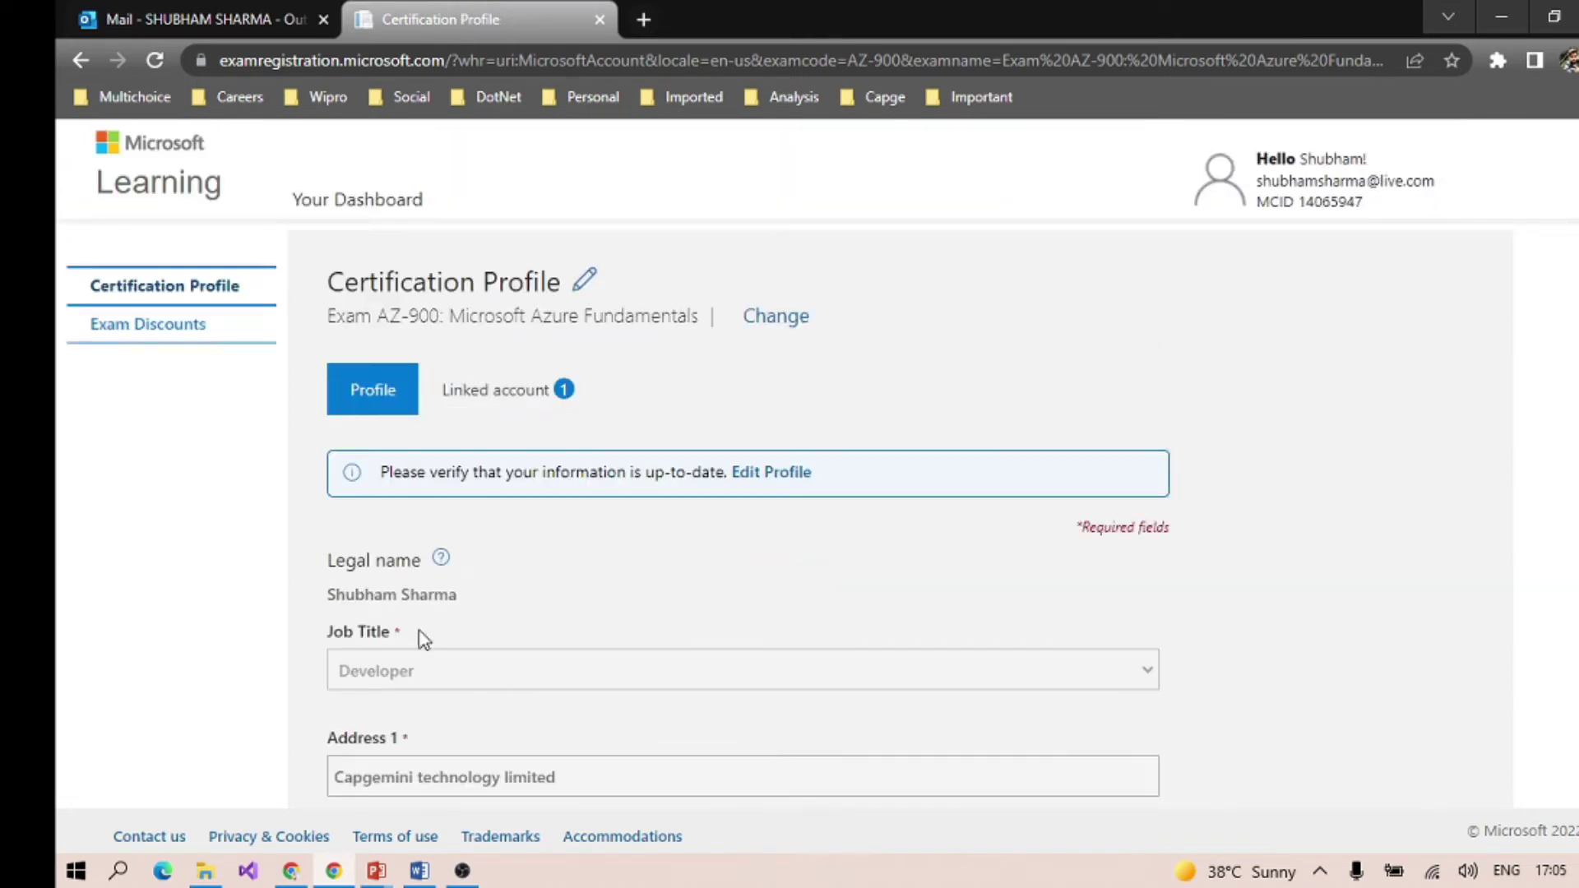
Open the Linked account tab to see the linked organizational account
{"action": "left_click", "coordinate": [475, 390]}
{"action": "scroll", "coordinate": [623, 661], "scroll_direction": "down", "scroll_amount": 2}
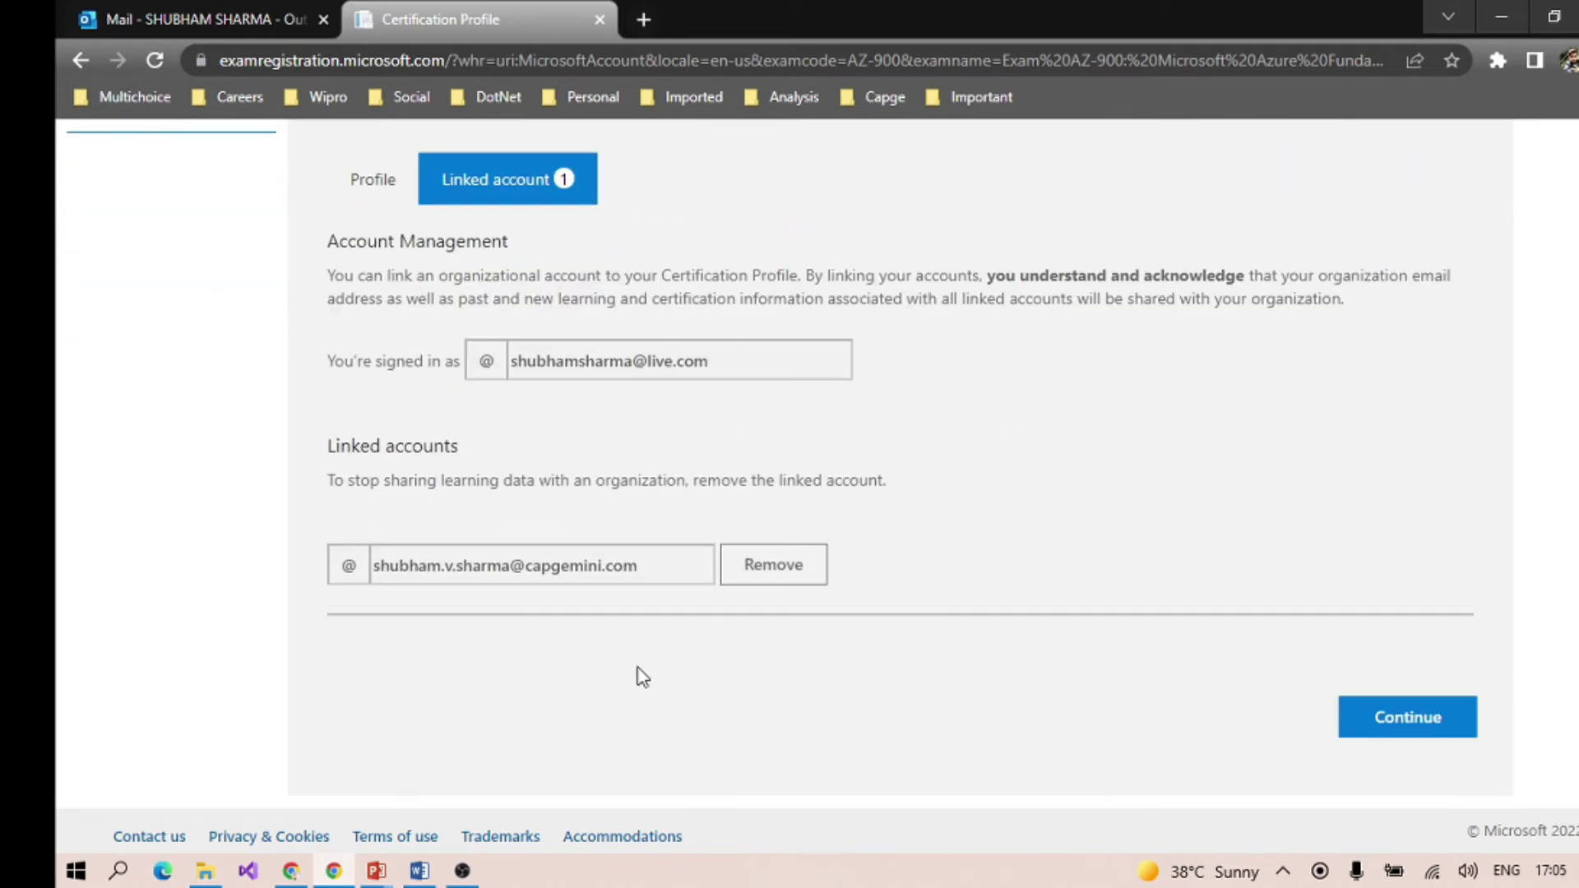
{"action": "scroll", "coordinate": [557, 444], "scroll_direction": "up", "scroll_amount": 2}
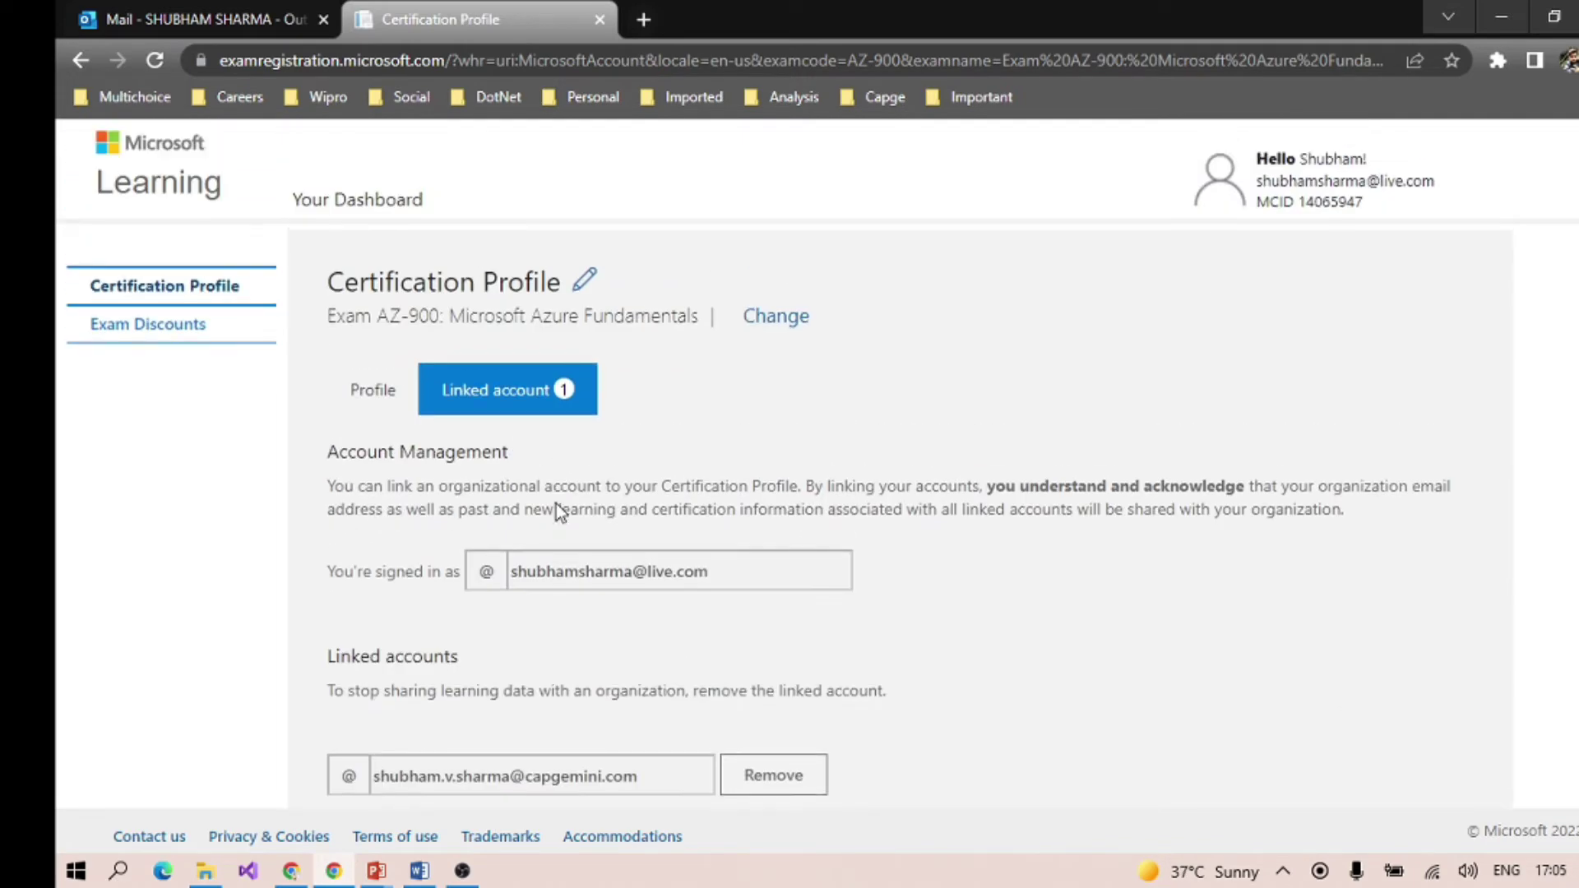
Open Exam Discounts to view the 100% Capgemini Employee offer expiring 6/30/2022
{"action": "left_click", "coordinate": [149, 327]}
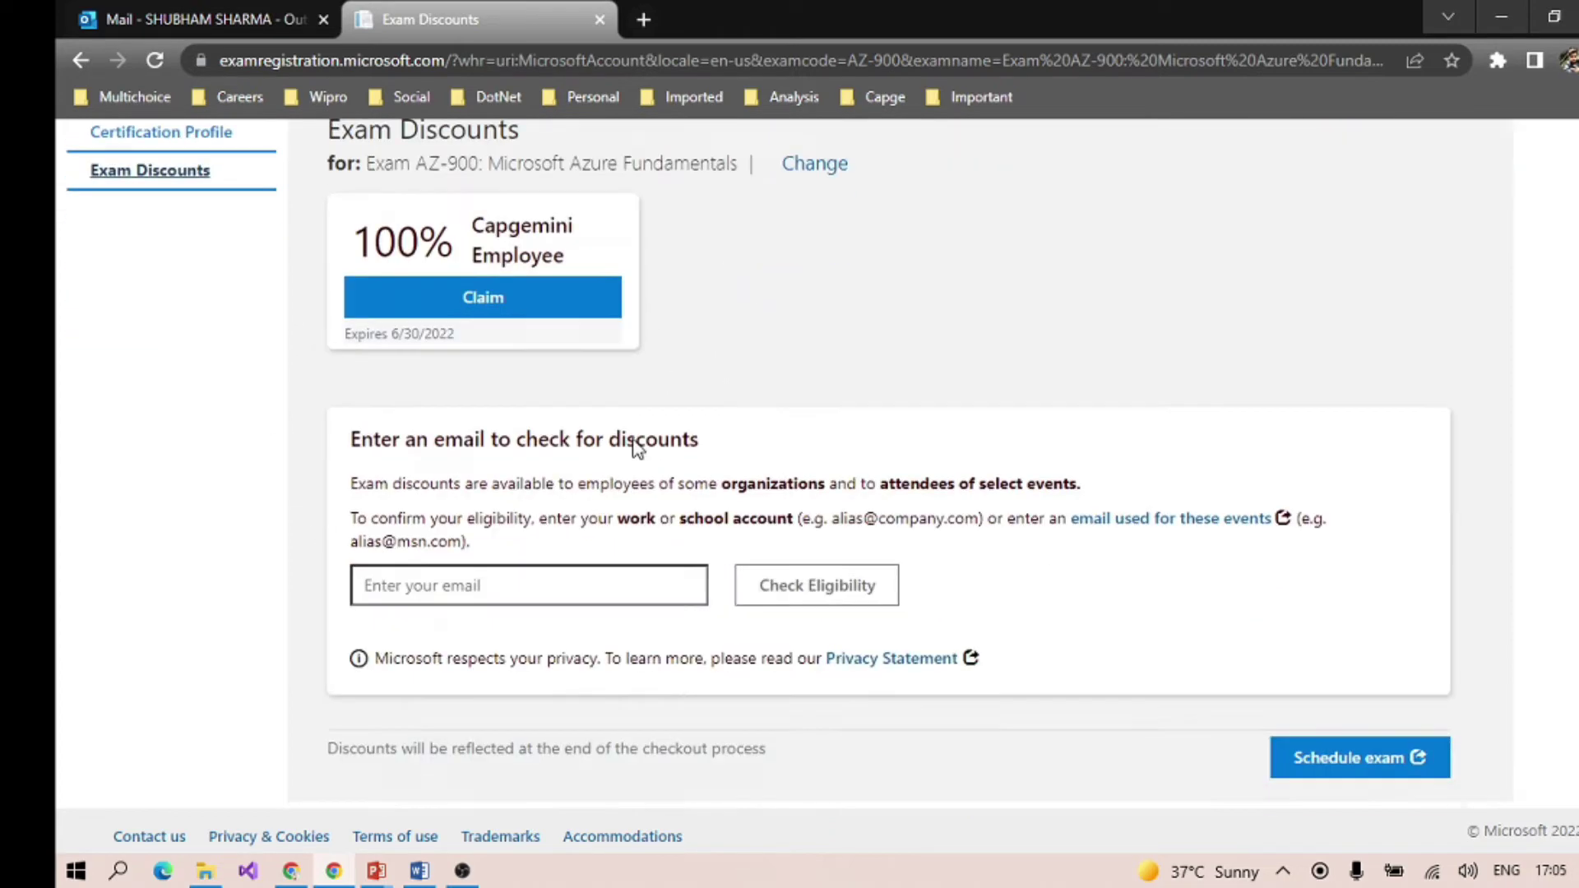
{"action": "scroll", "coordinate": [672, 519], "scroll_direction": "down", "scroll_amount": 2}
{"action": "scroll", "coordinate": [792, 451], "scroll_direction": "up", "scroll_amount": 2}
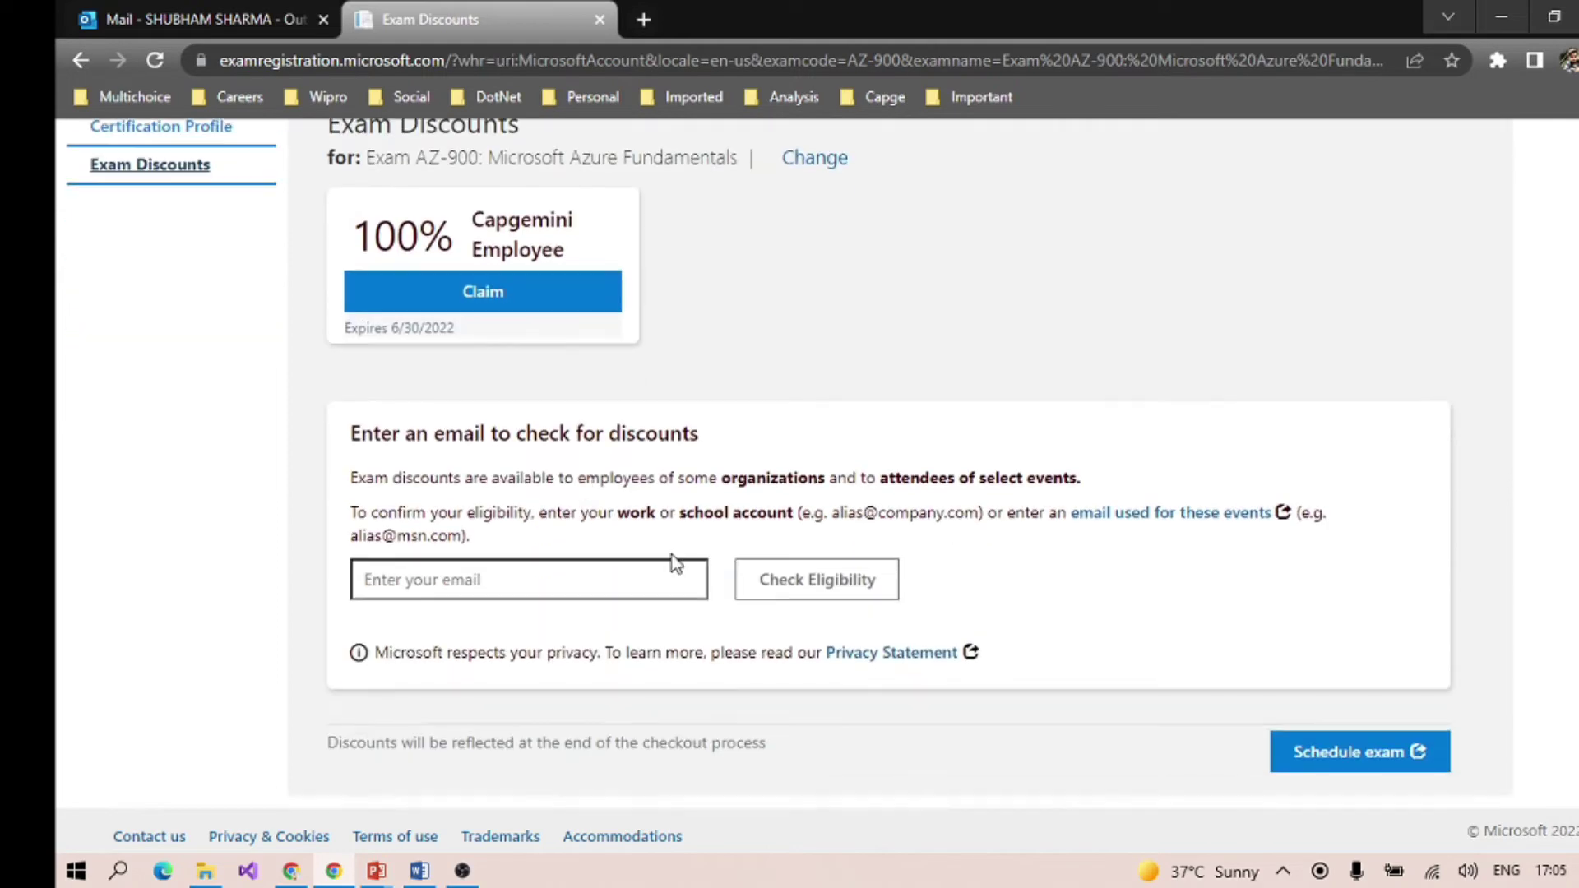
{"action": "scroll", "coordinate": [591, 520], "scroll_direction": "down", "scroll_amount": 2}
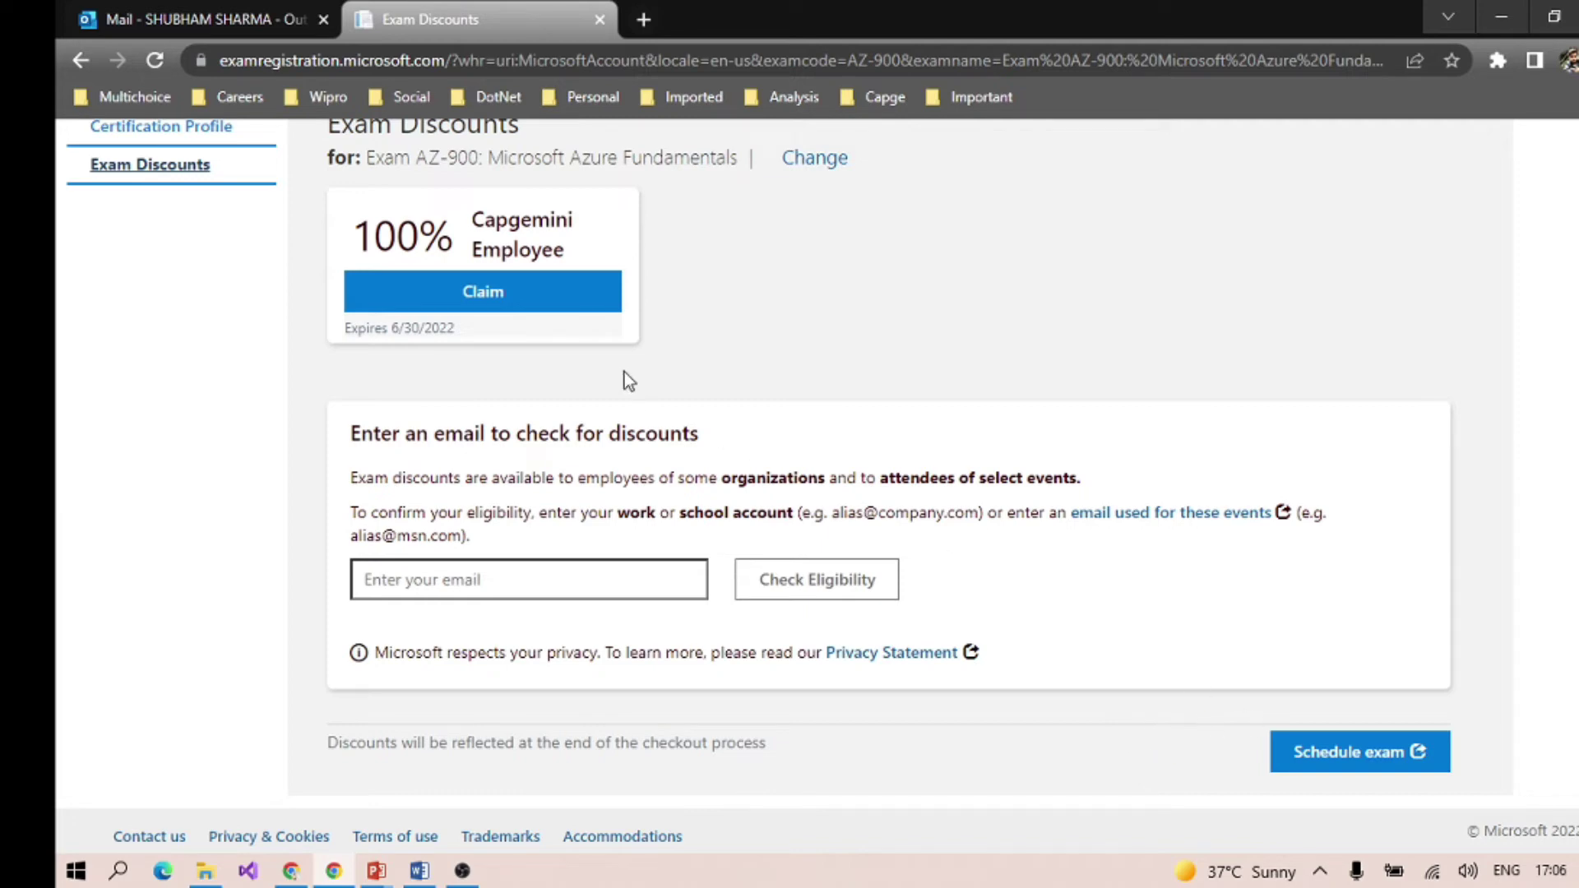
{"action": "scroll", "coordinate": [1181, 497], "scroll_direction": "up", "scroll_amount": 2}
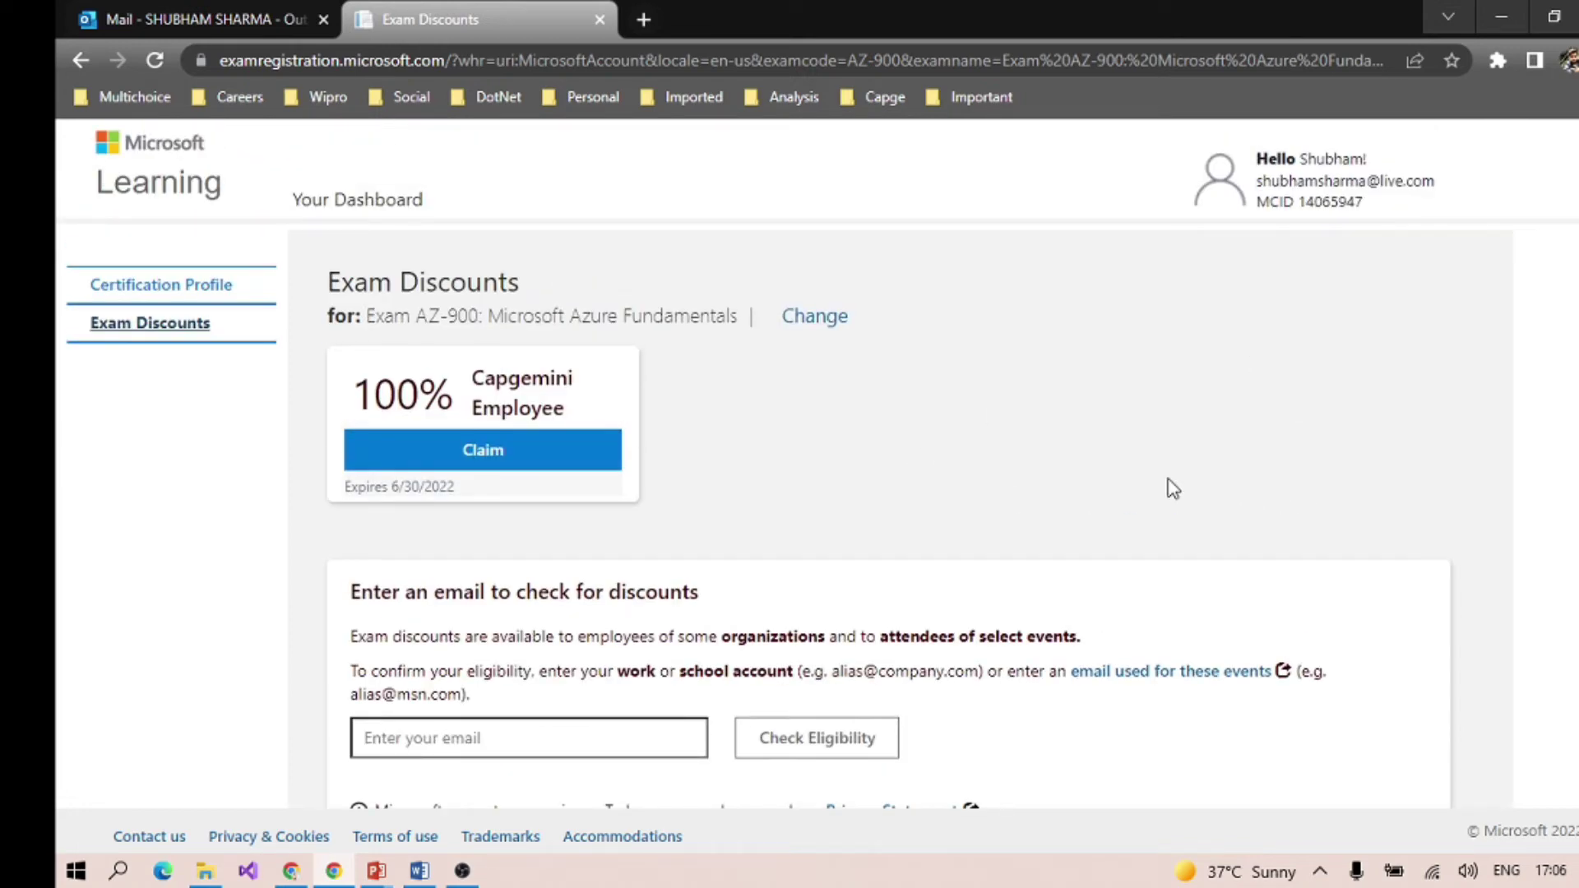
{"action": "scroll", "coordinate": [1439, 565], "scroll_direction": "down", "scroll_amount": 2}
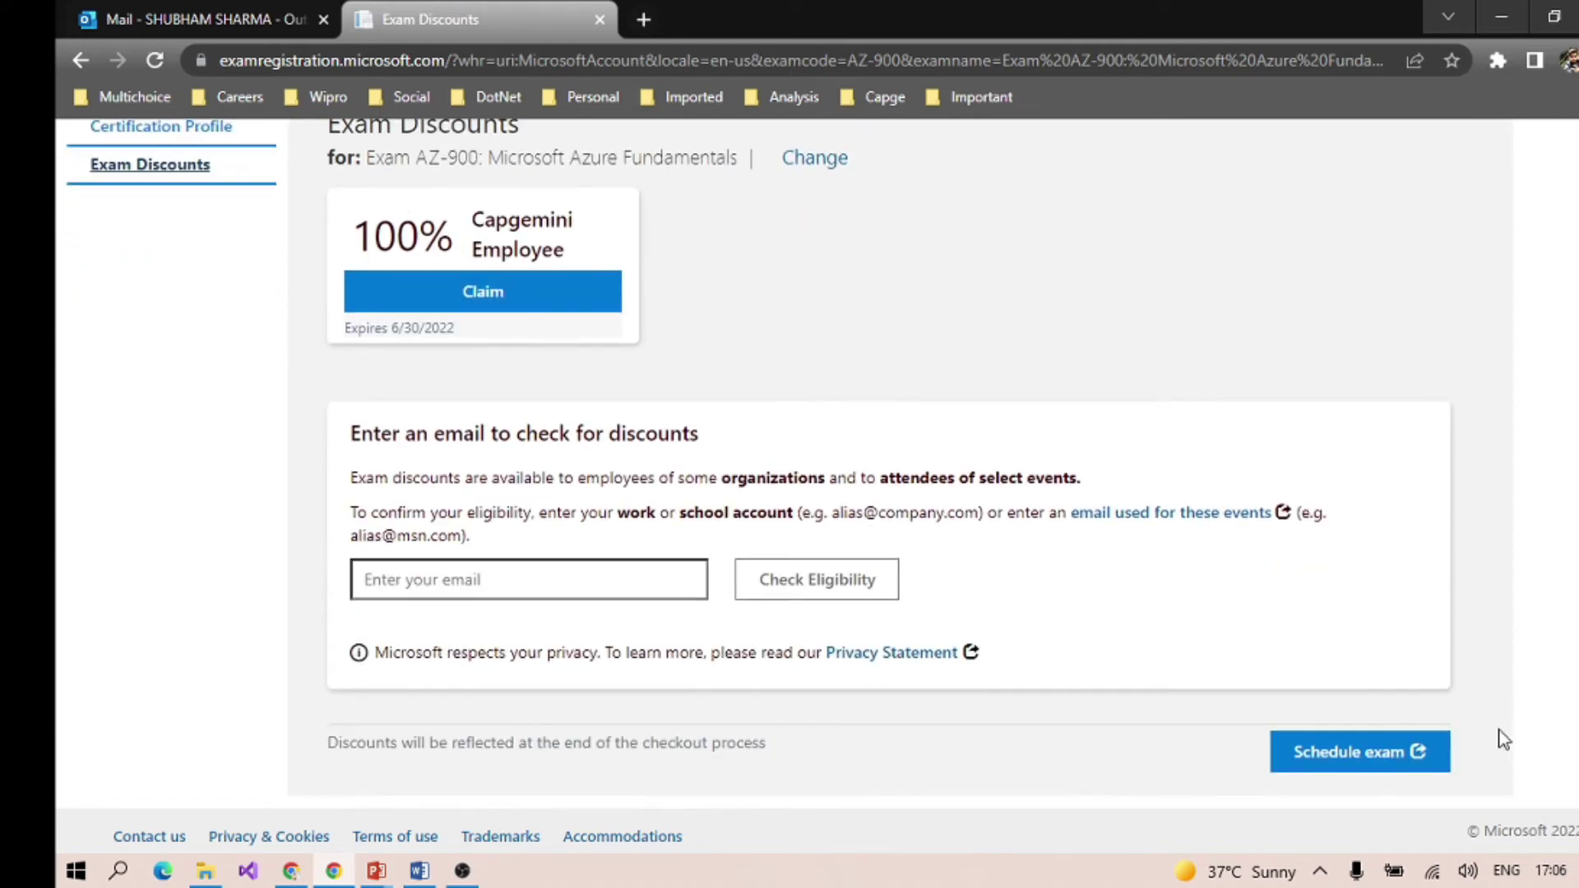
{"action": "scroll", "coordinate": [1498, 733], "scroll_direction": "up", "scroll_amount": 2}
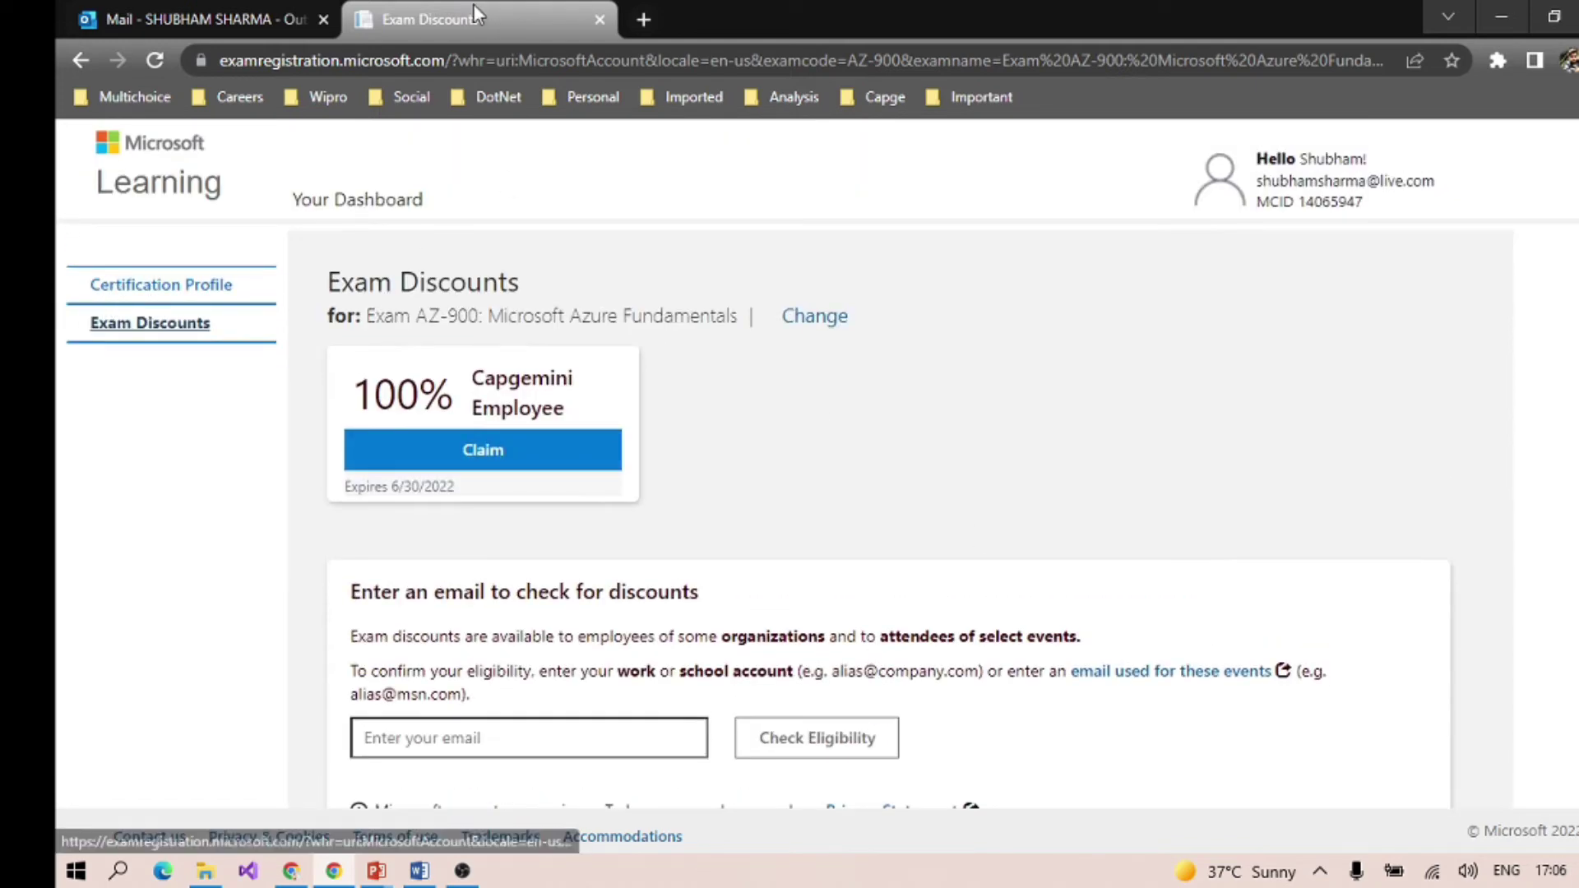
Go to the Outlook mail tab and open the Pearson VUE appointment reminder from the Inbox
{"action": "left_click", "coordinate": [198, 19]}
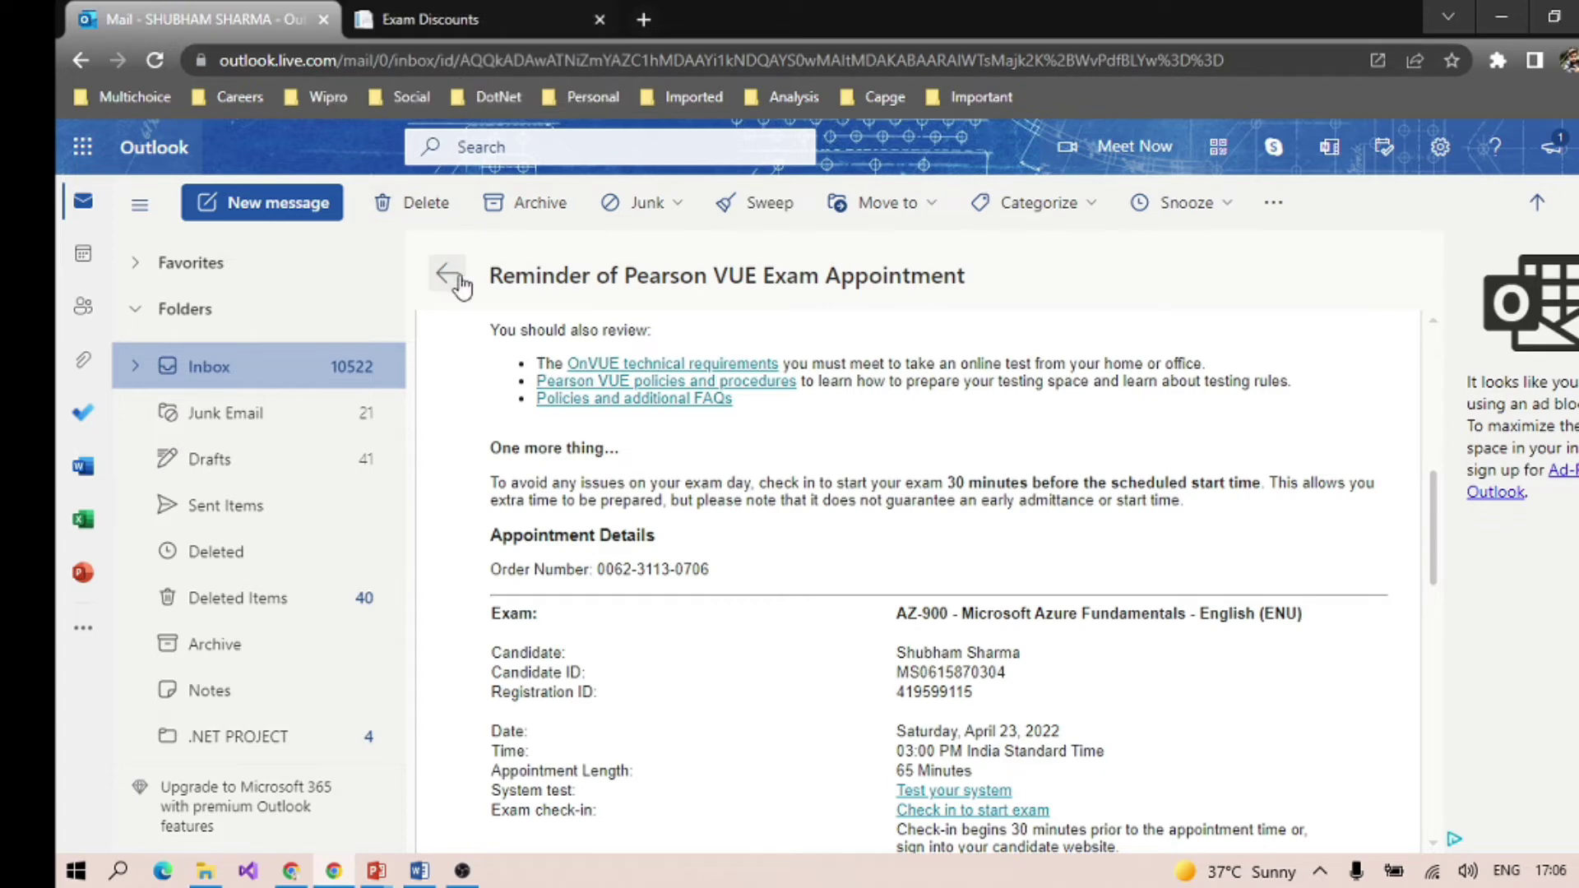
{"action": "left_click", "coordinate": [435, 4]}
{"action": "left_click", "coordinate": [191, 14]}
{"action": "key", "text": "Escape"}
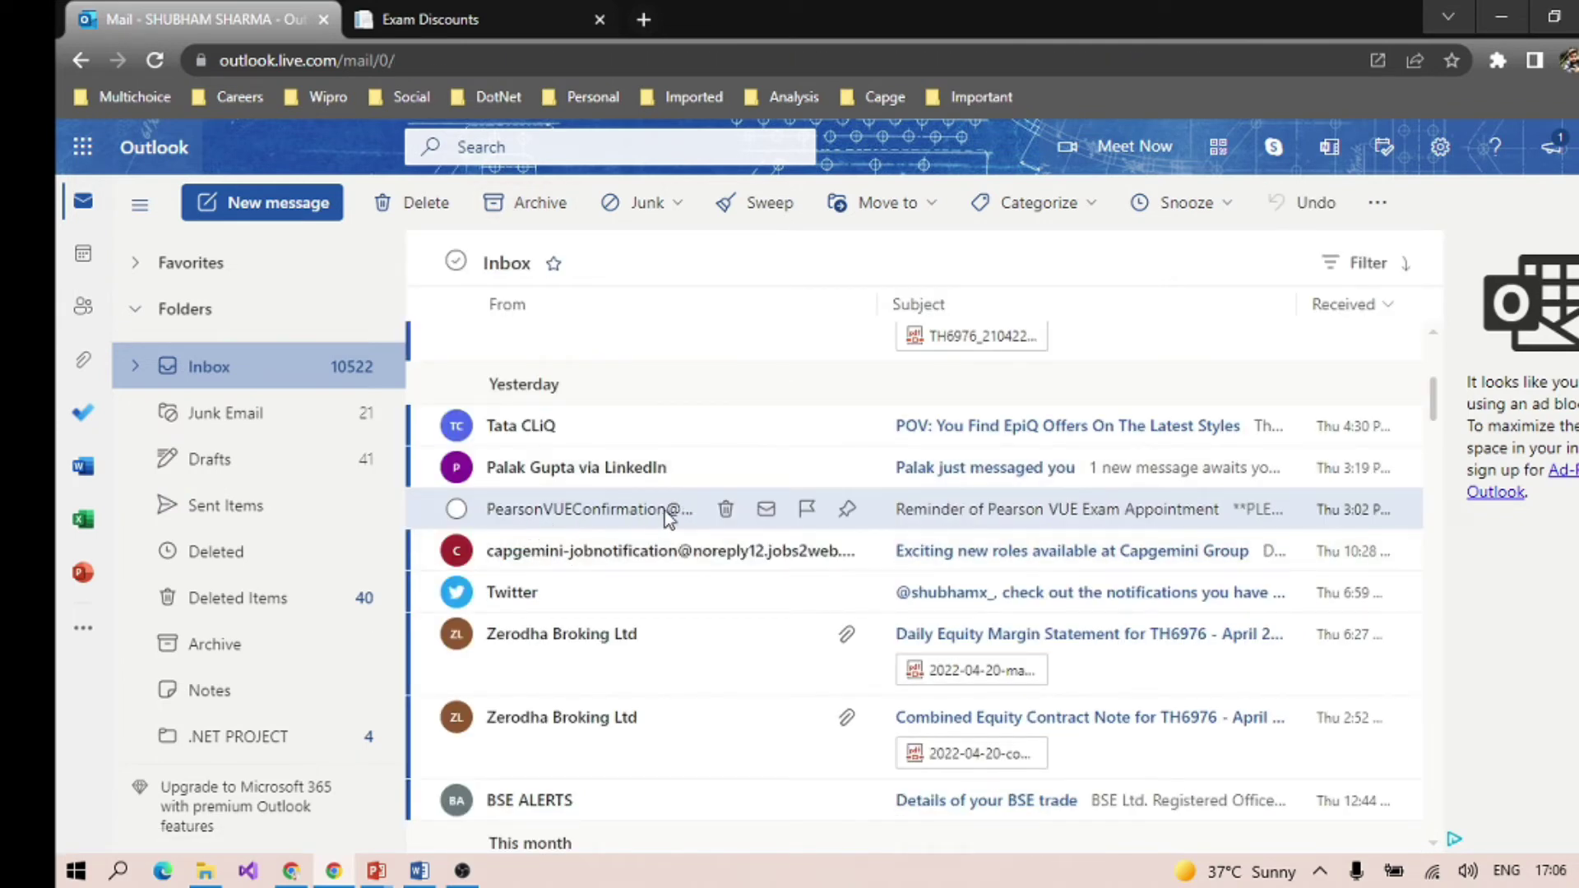
{"action": "left_click", "coordinate": [609, 510]}
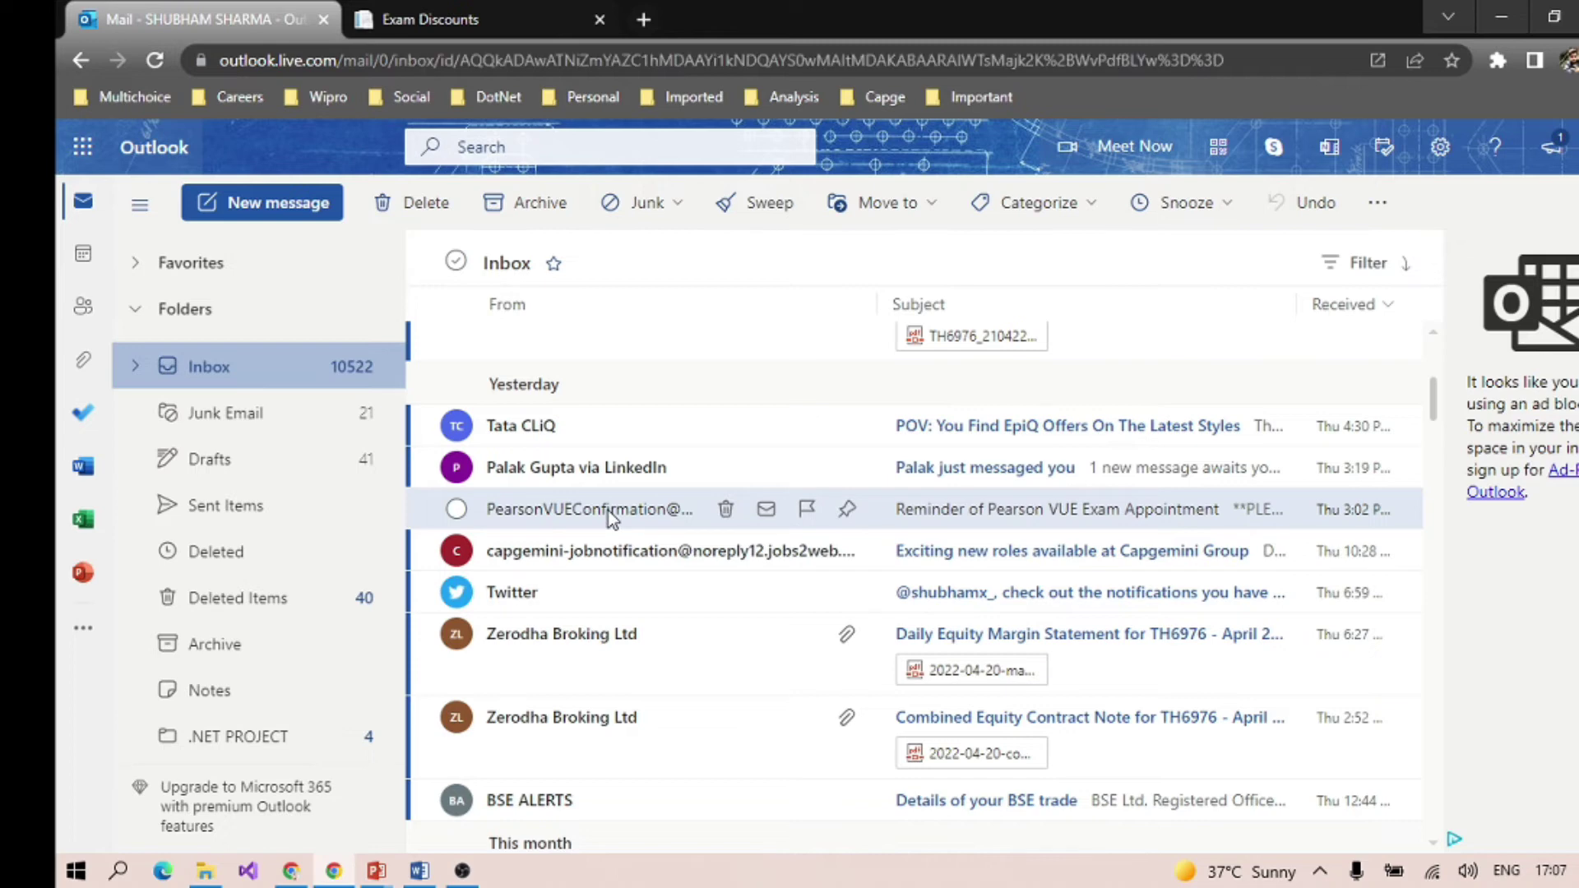
{"action": "scroll", "coordinate": [671, 440], "scroll_direction": "down", "scroll_amount": 3}
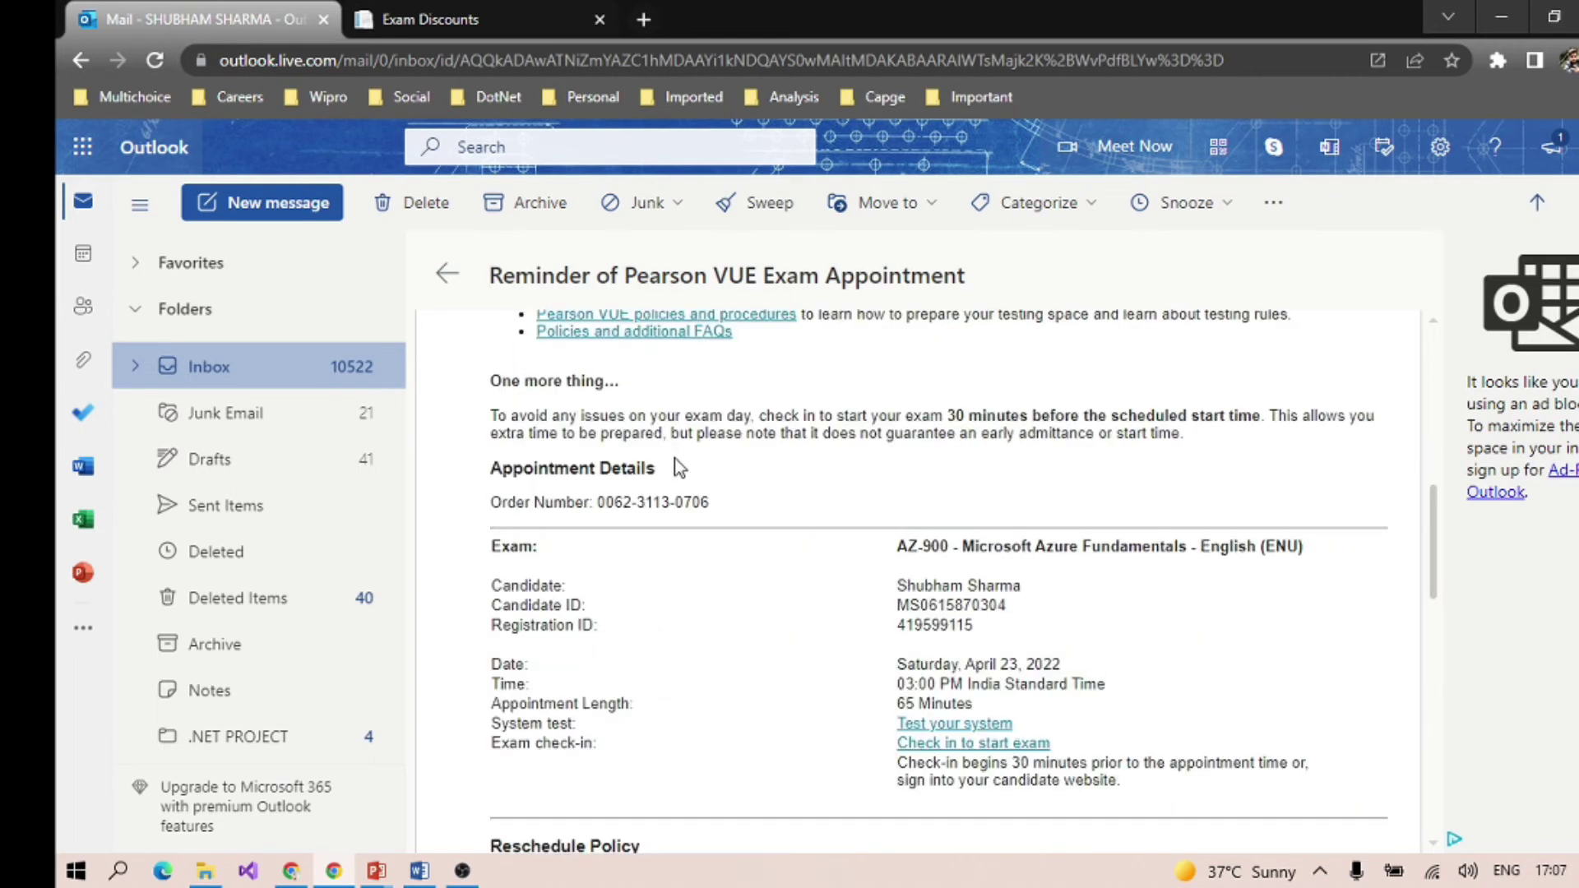
{"action": "scroll", "coordinate": [675, 458], "scroll_direction": "up", "scroll_amount": 3}
Highlight the candidate IDs and exam date/time, show the References slide, then return to Word
{"action": "left_click_drag", "start_coordinate": [897, 585], "coordinate": [984, 628]}
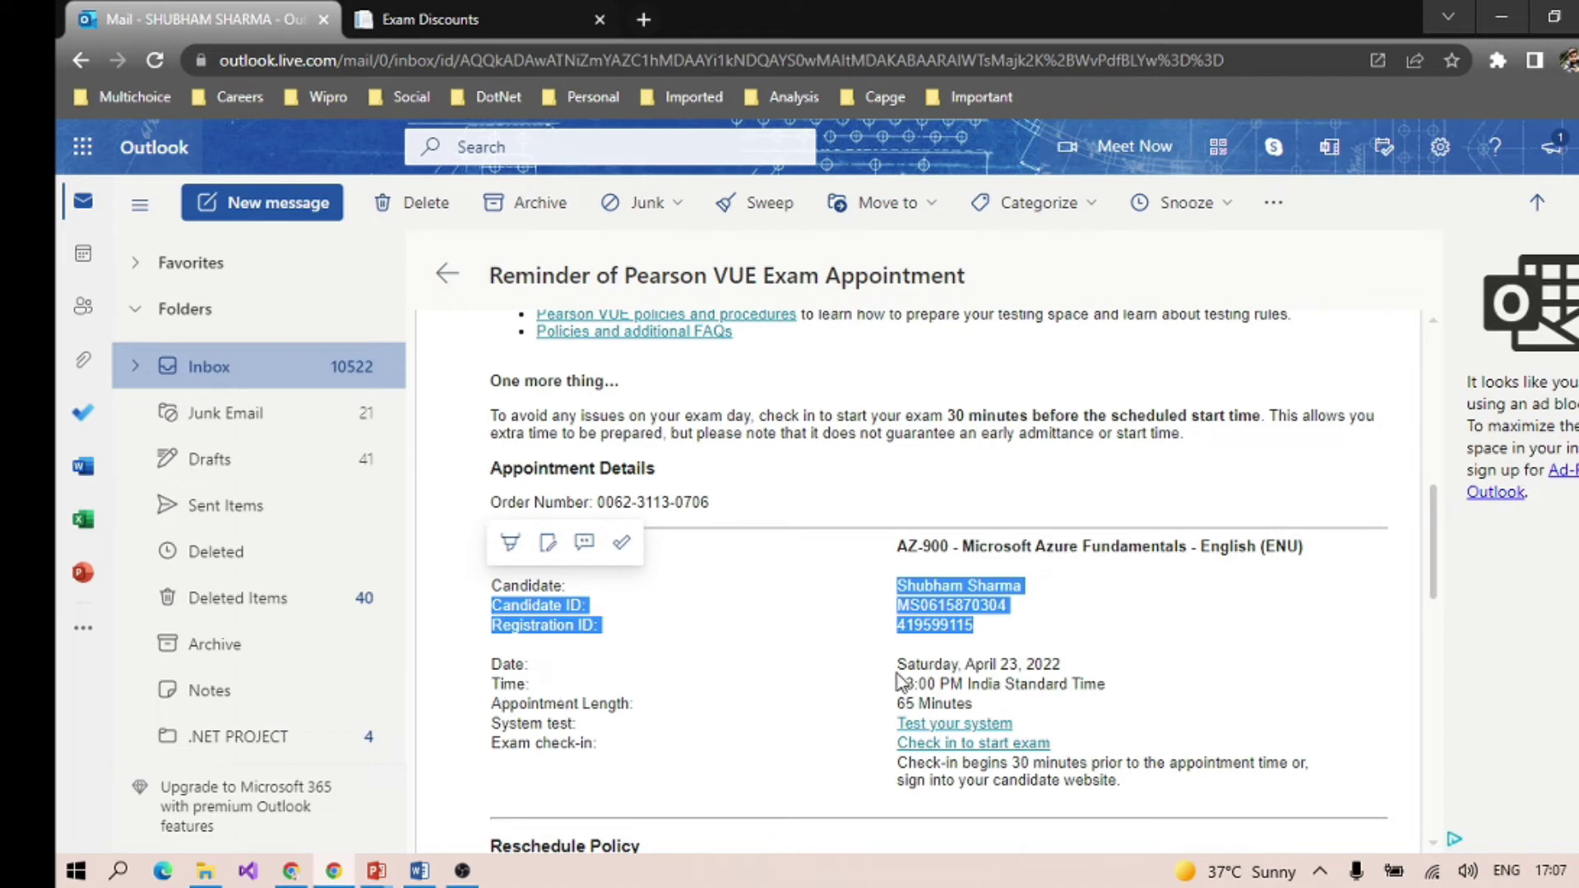
{"action": "left_click_drag", "start_coordinate": [898, 664], "coordinate": [1112, 694]}
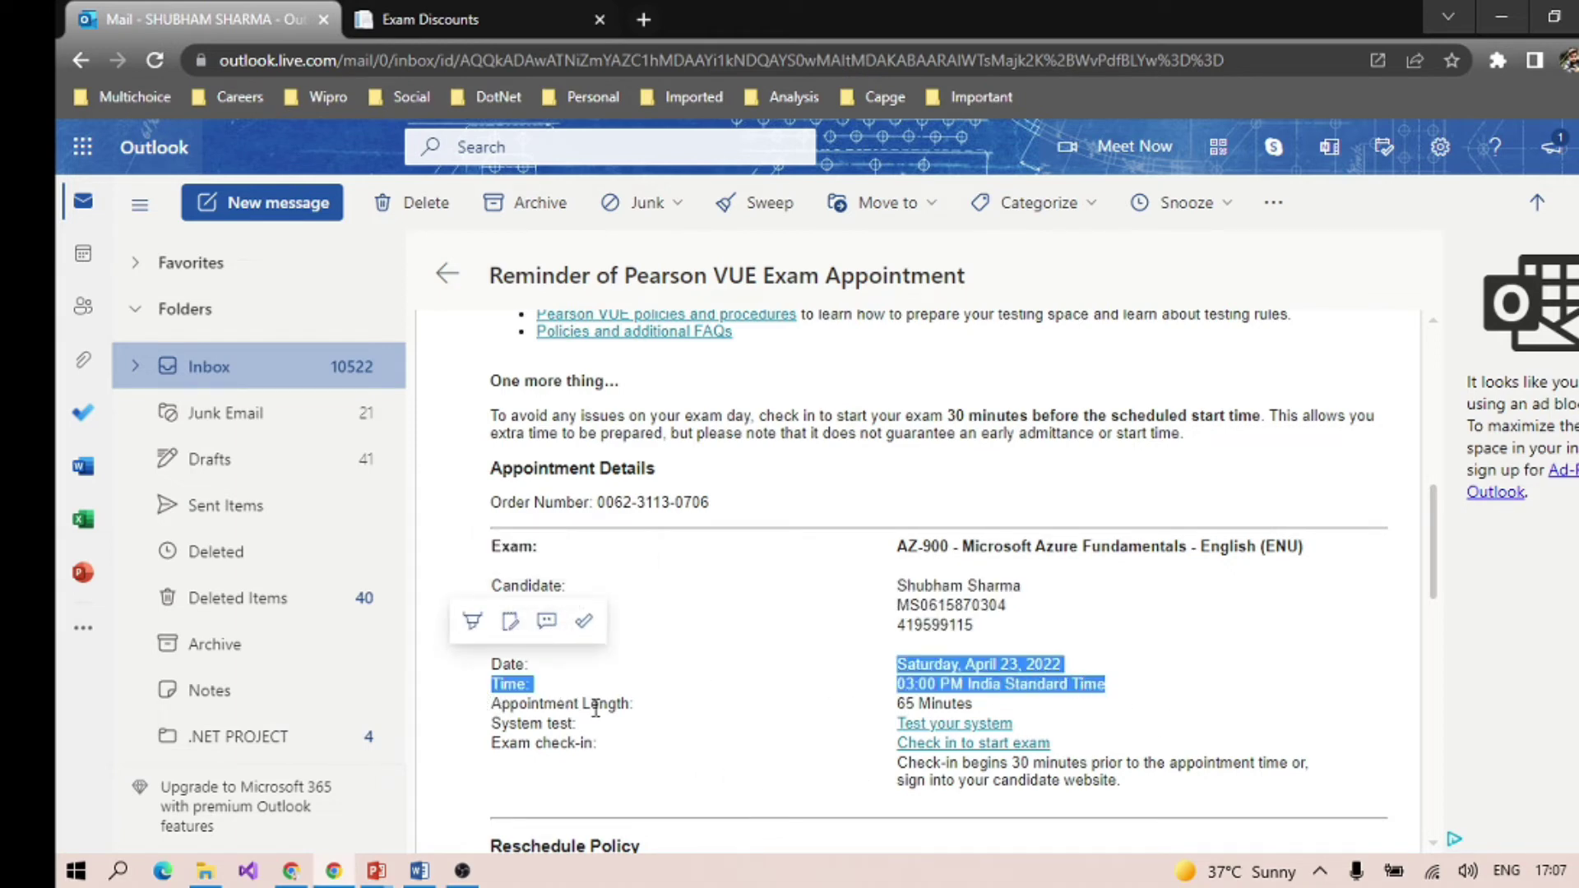
{"action": "scroll", "coordinate": [975, 717], "scroll_direction": "down", "scroll_amount": 4}
{"action": "scroll", "coordinate": [960, 611], "scroll_direction": "up", "scroll_amount": 4}
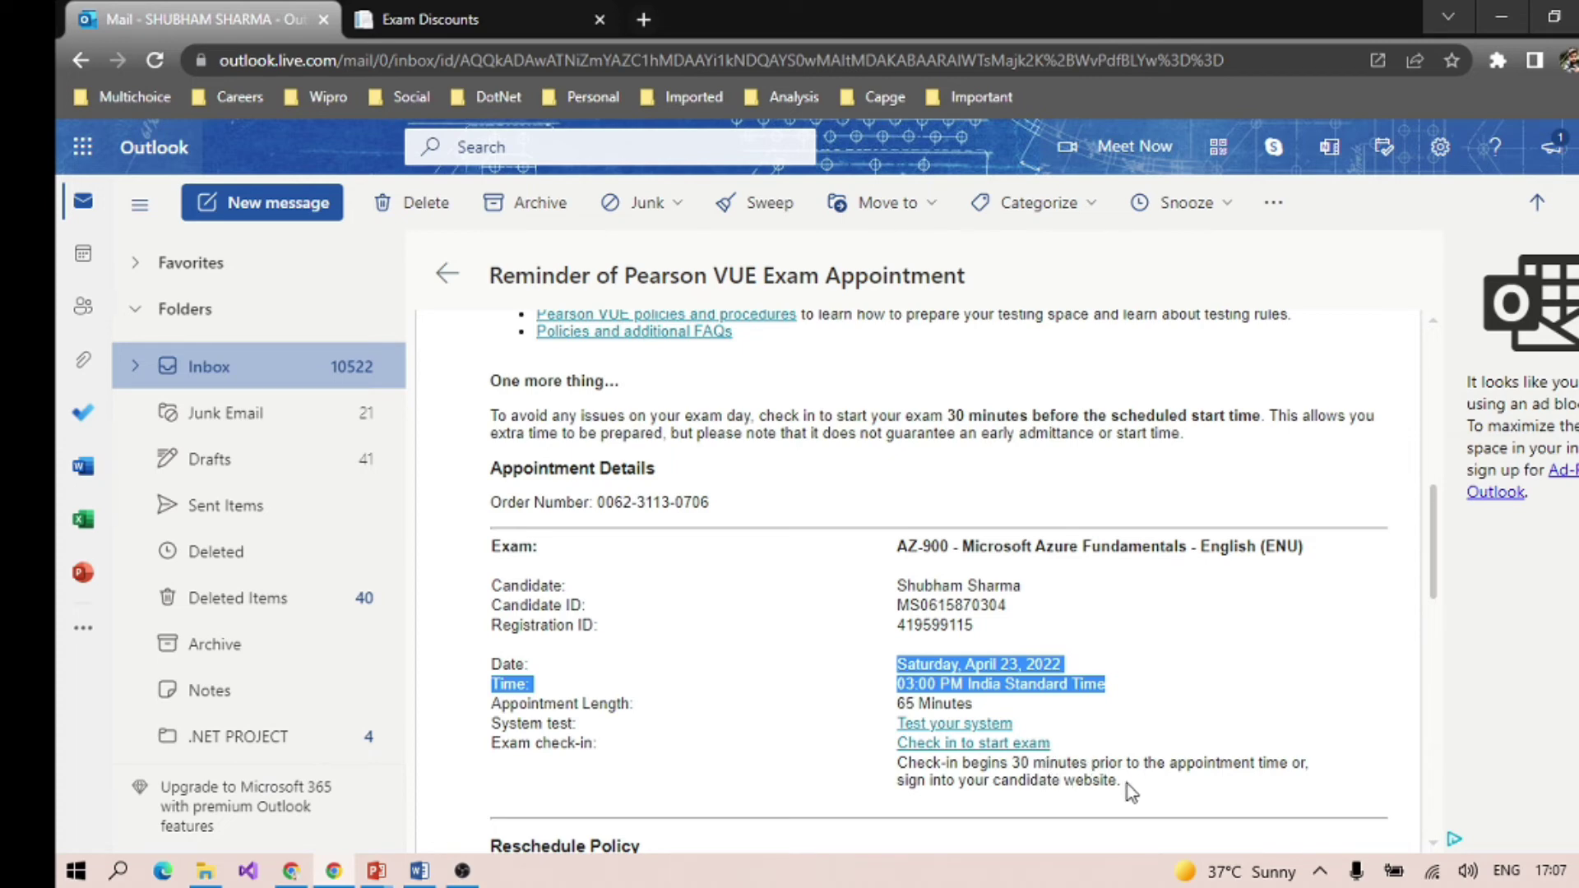
{"action": "scroll", "coordinate": [851, 530], "scroll_direction": "up", "scroll_amount": 4}
{"action": "scroll", "coordinate": [869, 593], "scroll_direction": "up", "scroll_amount": 1}
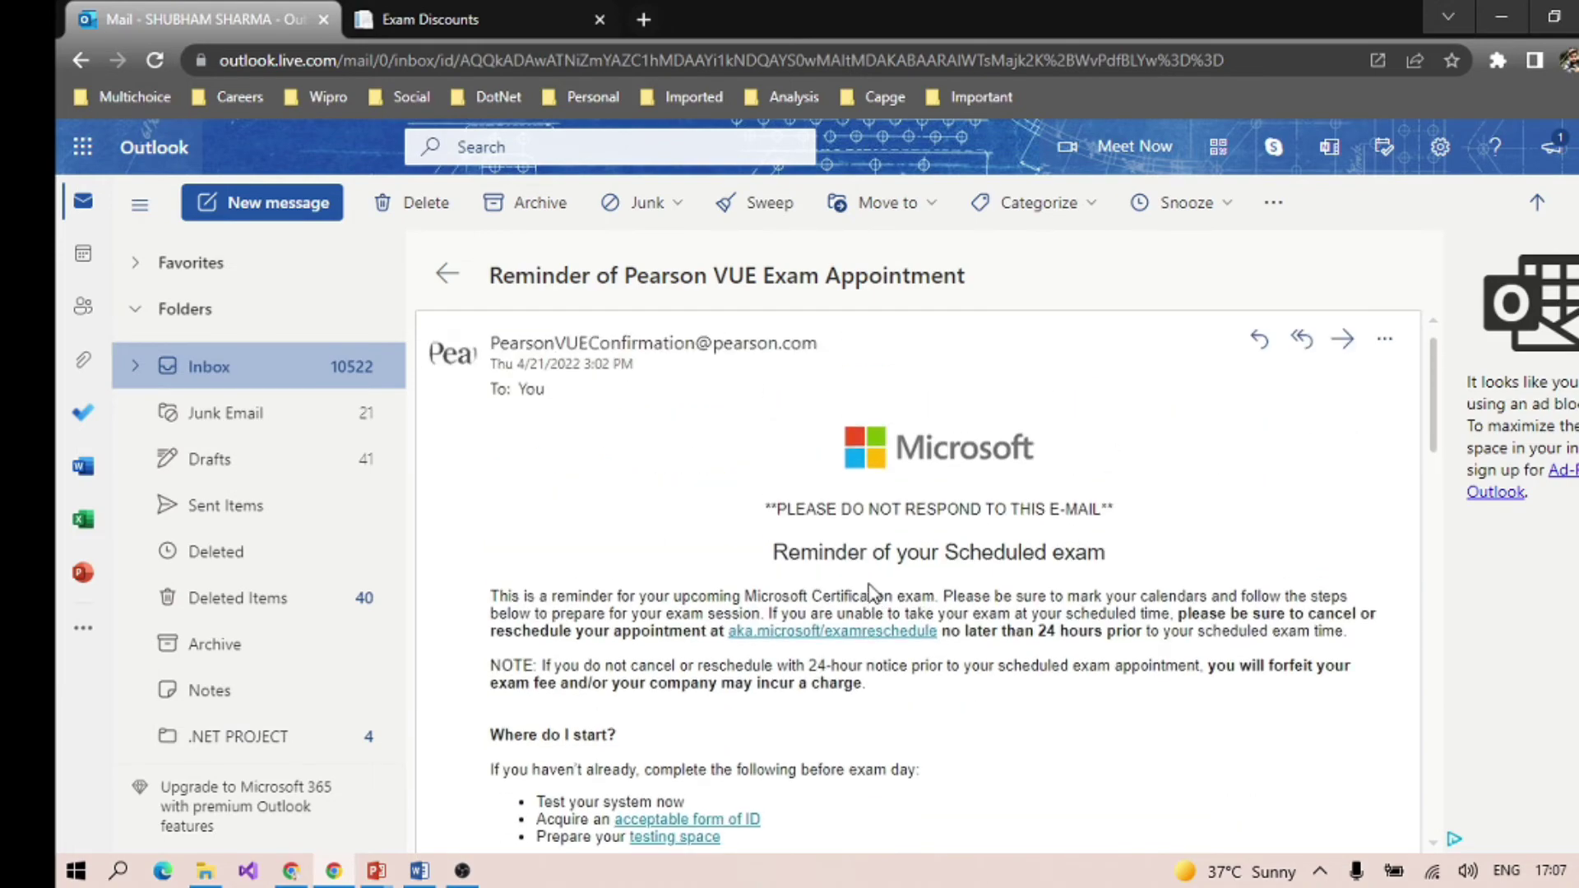
{"action": "scroll", "coordinate": [1086, 629], "scroll_direction": "down", "scroll_amount": 1}
{"action": "scroll", "coordinate": [1106, 629], "scroll_direction": "up", "scroll_amount": 1}
{"action": "scroll", "coordinate": [885, 704], "scroll_direction": "down", "scroll_amount": 10}
{"action": "scroll", "coordinate": [988, 751], "scroll_direction": "up", "scroll_amount": 4}
{"action": "scroll", "coordinate": [818, 659], "scroll_direction": "down", "scroll_amount": 4}
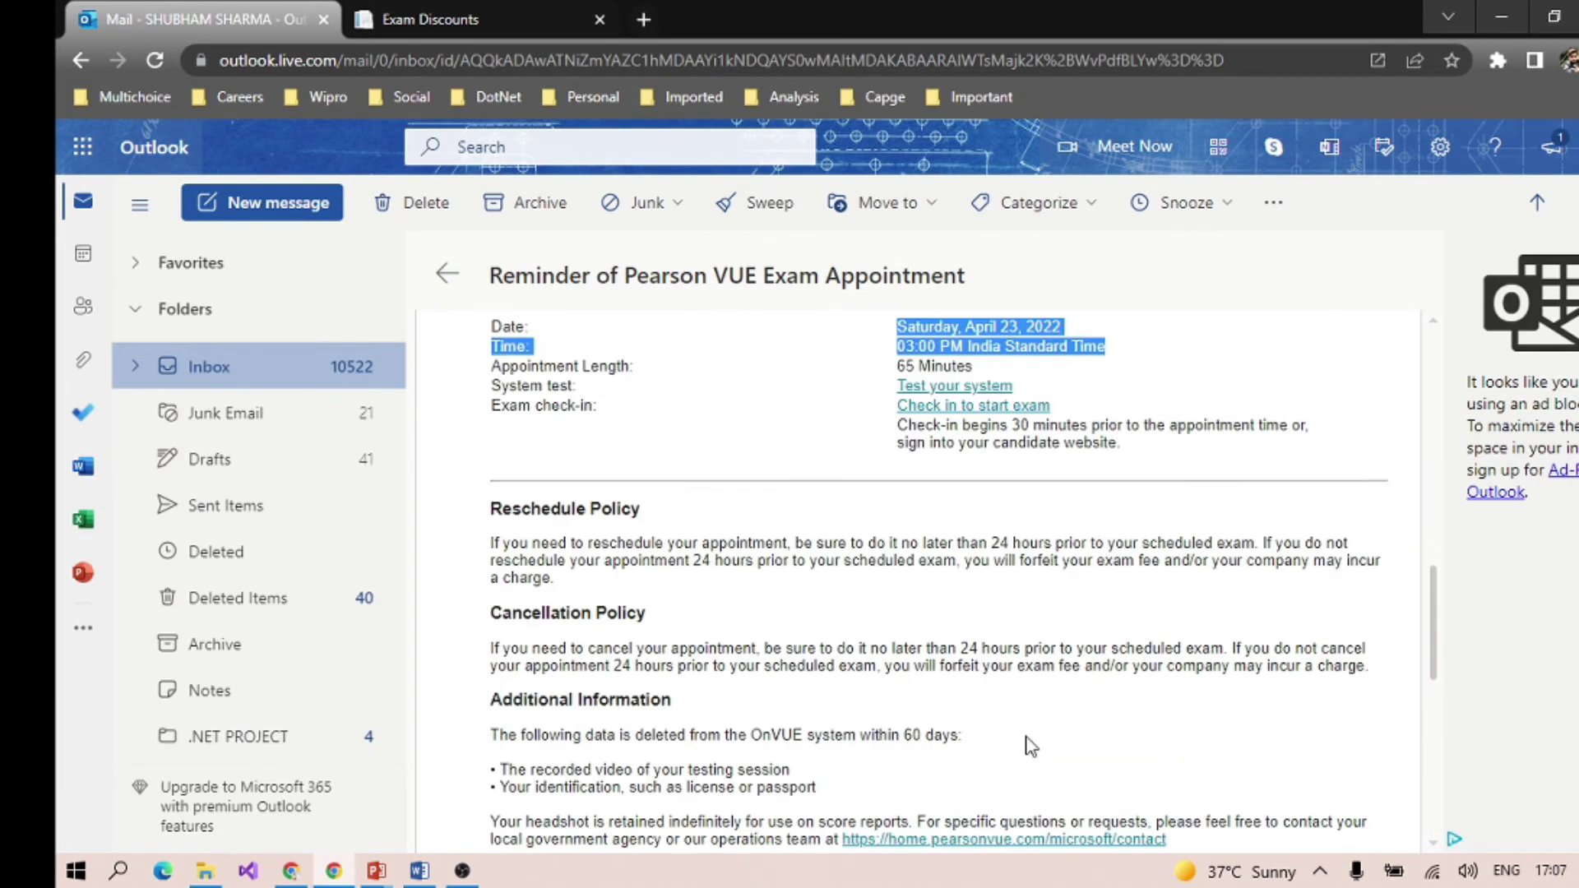
{"action": "scroll", "coordinate": [1026, 745], "scroll_direction": "up", "scroll_amount": 3}
{"action": "scroll", "coordinate": [856, 609], "scroll_direction": "up", "scroll_amount": 1}
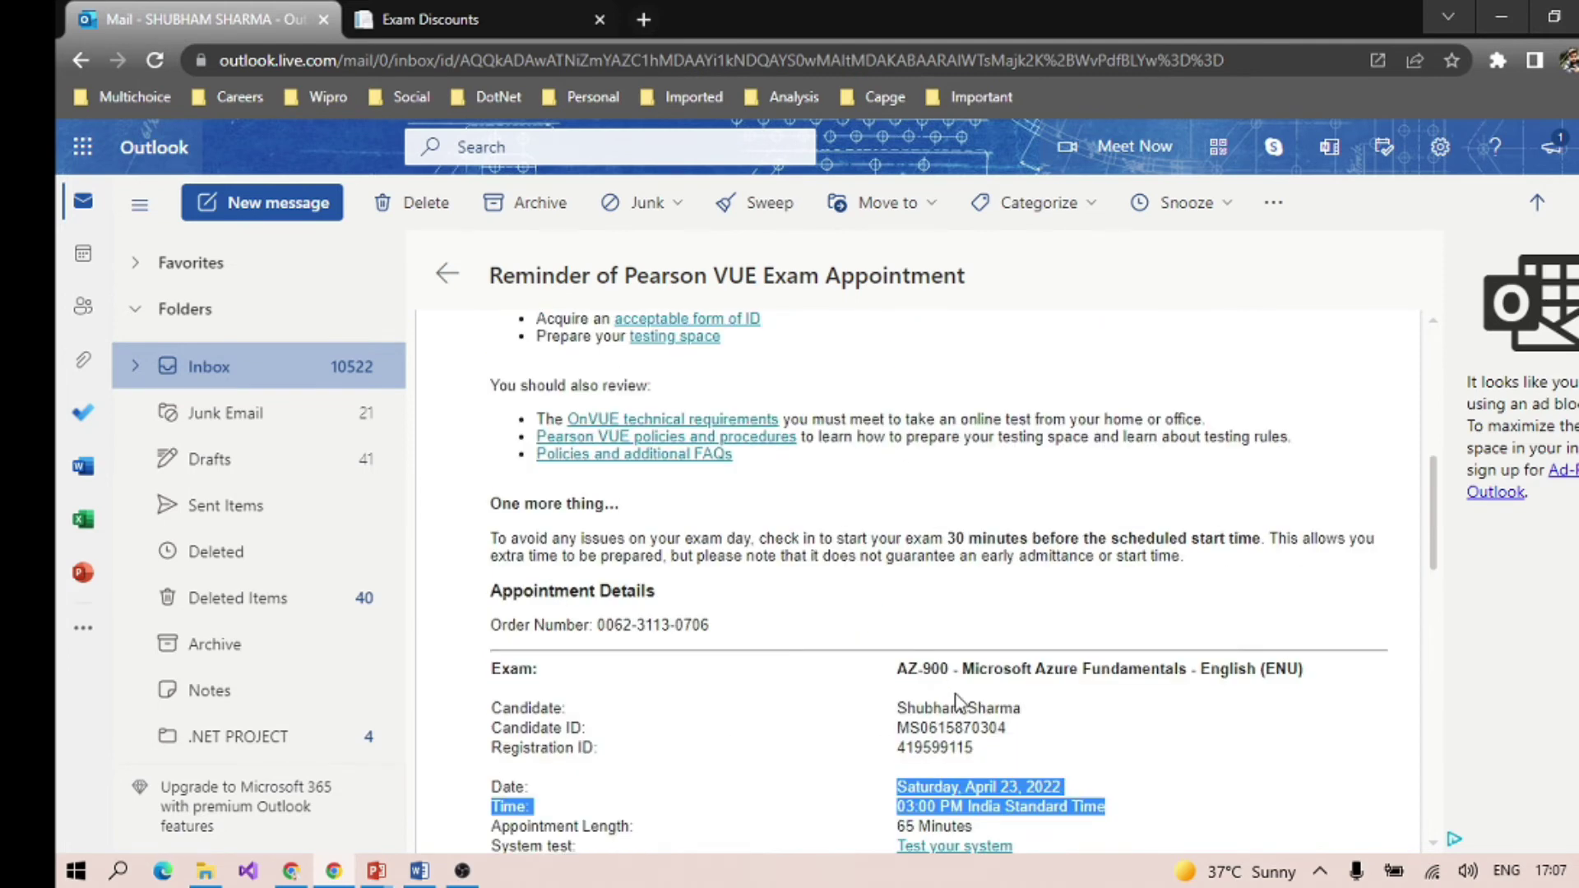
{"action": "scroll", "coordinate": [963, 701], "scroll_direction": "down", "scroll_amount": 4}
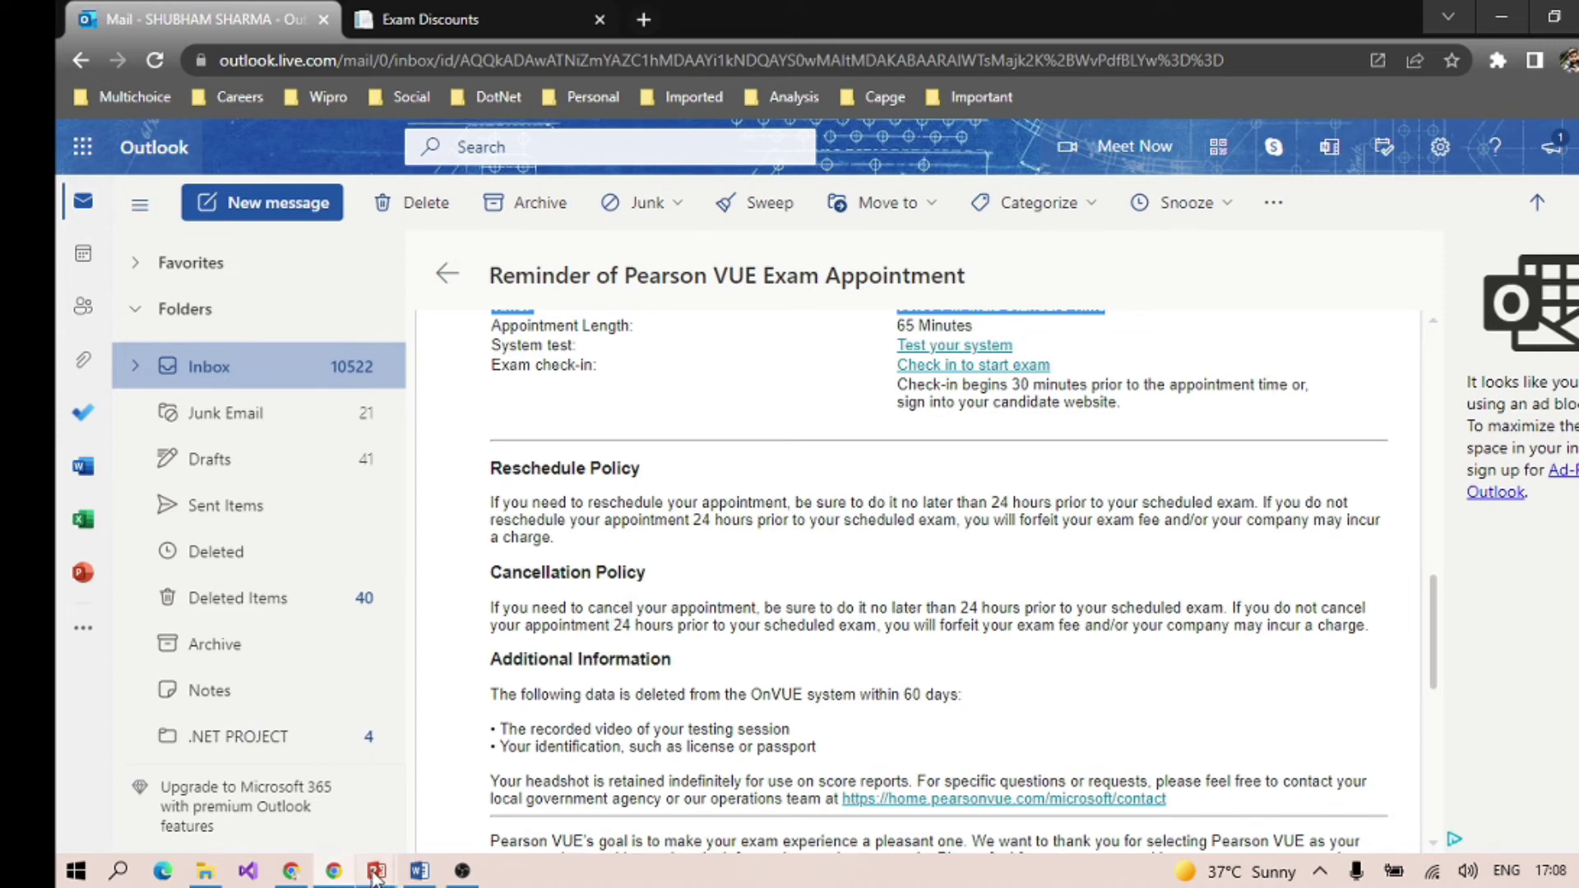
{"action": "mouse_move", "coordinate": [376, 871]}
{"action": "left_click", "coordinate": [448, 796]}
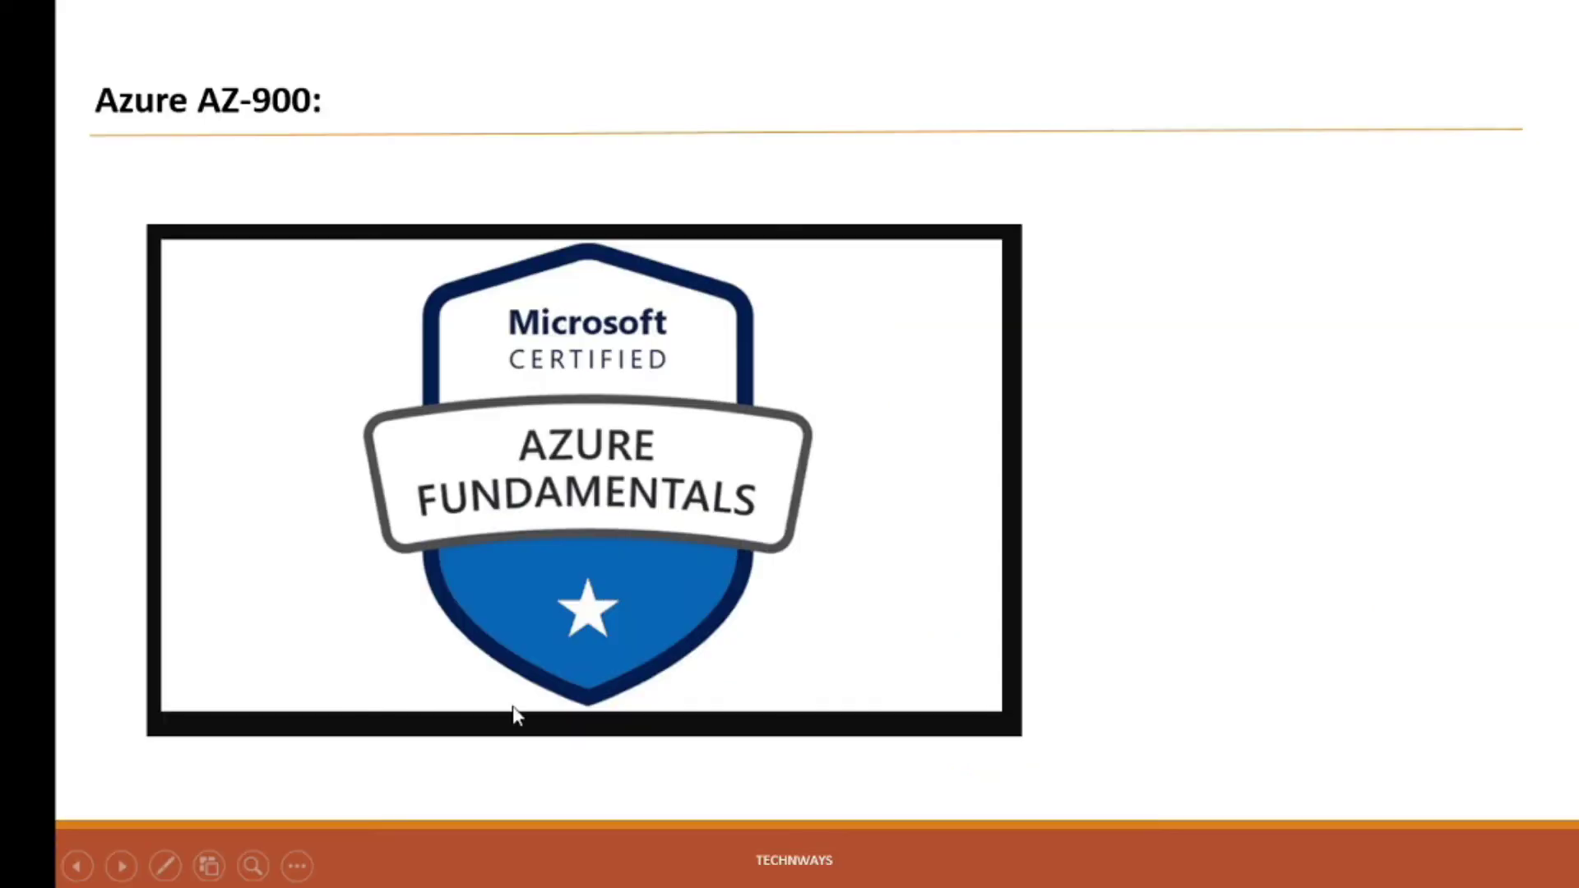
{"action": "left_click", "coordinate": [668, 607]}
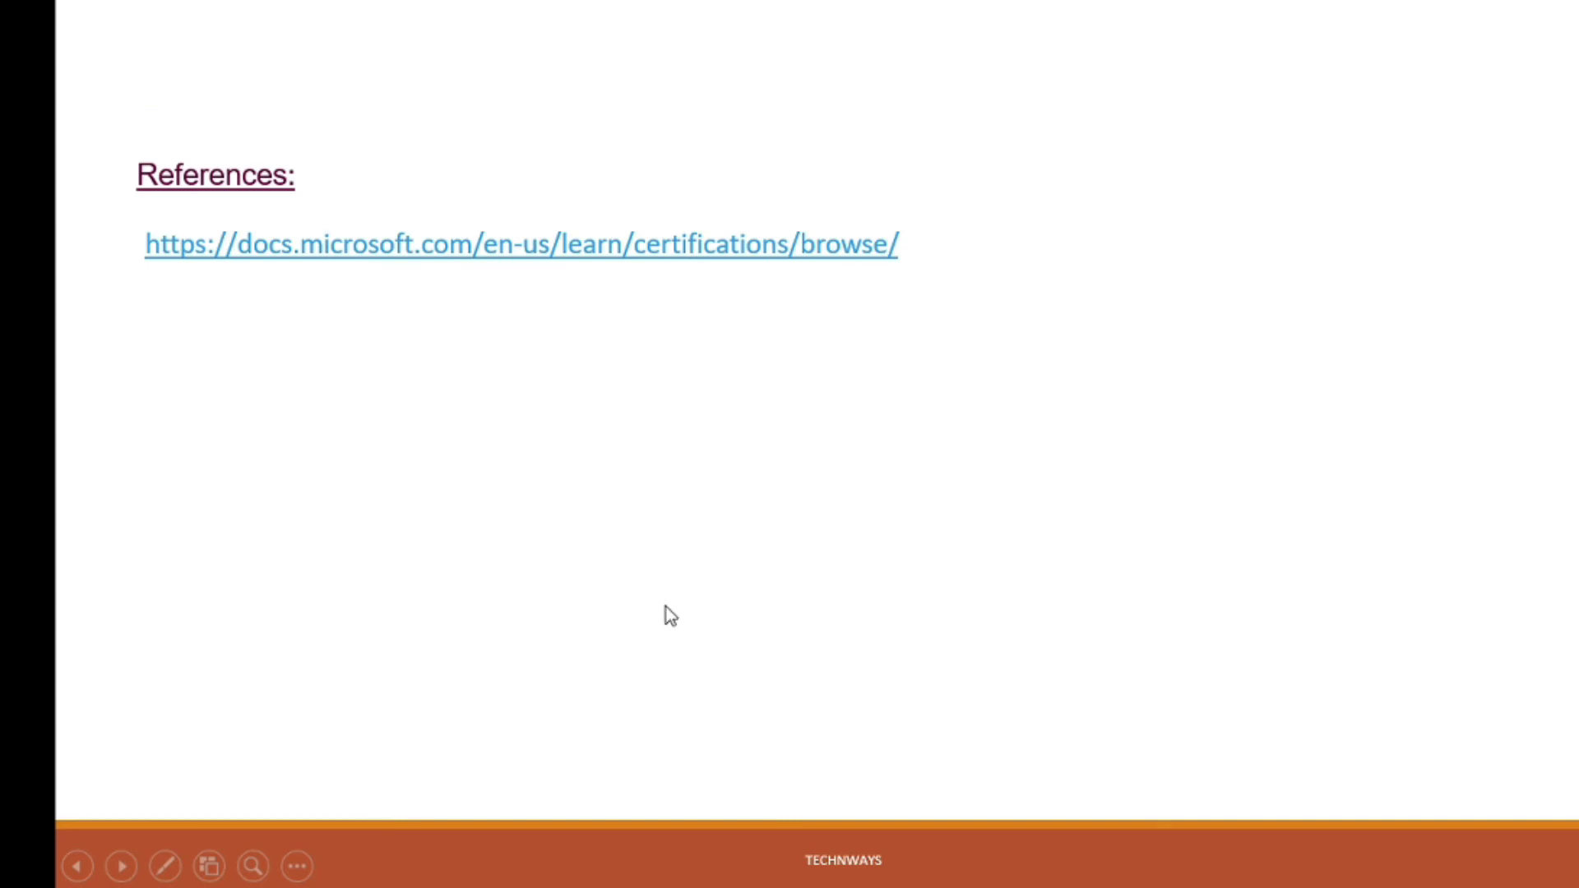
{"action": "key", "text": "alt+Tab"}
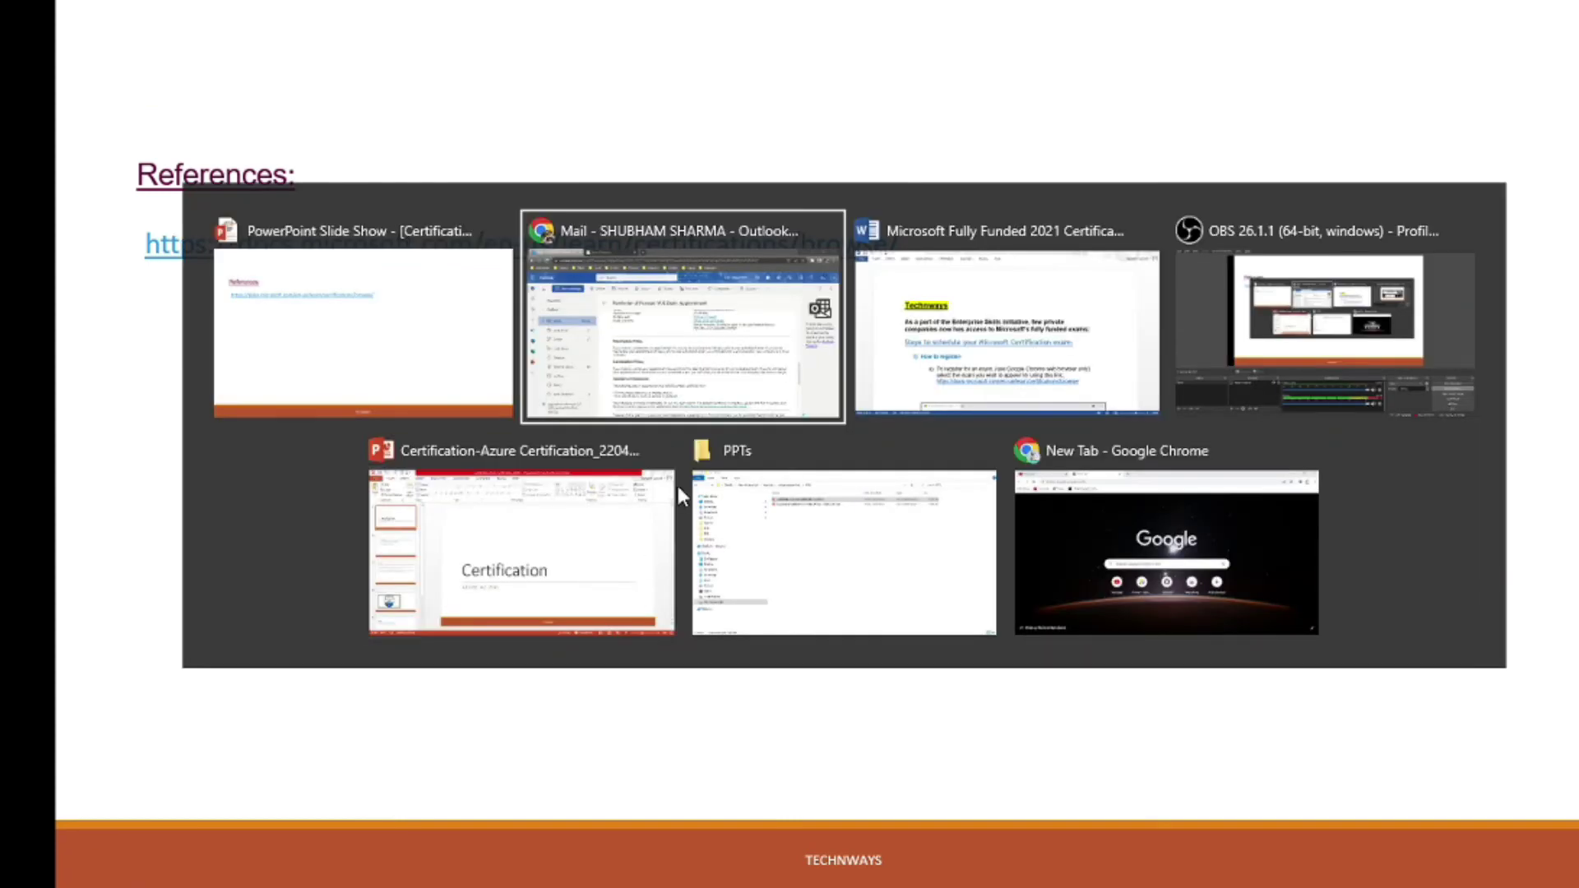
{"action": "key", "text": "Tab"}
{"action": "scroll", "coordinate": [829, 580], "scroll_direction": "down", "scroll_amount": 5}
{"action": "scroll", "coordinate": [830, 581], "scroll_direction": "down", "scroll_amount": 3}
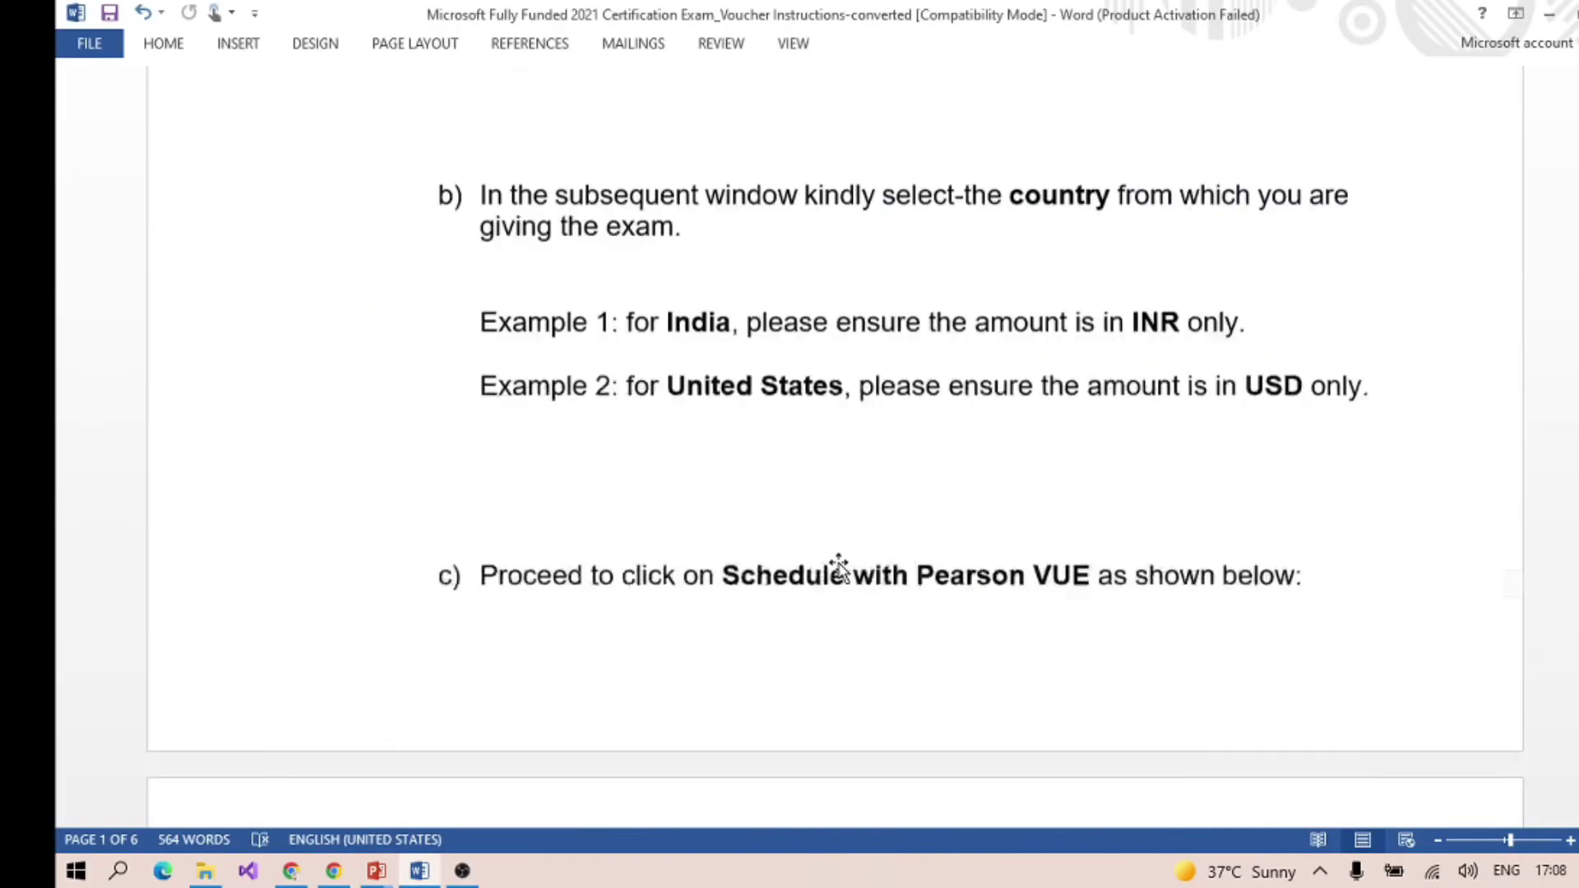
{"action": "scroll", "coordinate": [829, 583], "scroll_direction": "down", "scroll_amount": 4}
{"action": "scroll", "coordinate": [829, 580], "scroll_direction": "down", "scroll_amount": 3}
{"action": "scroll", "coordinate": [825, 591], "scroll_direction": "down", "scroll_amount": 5}
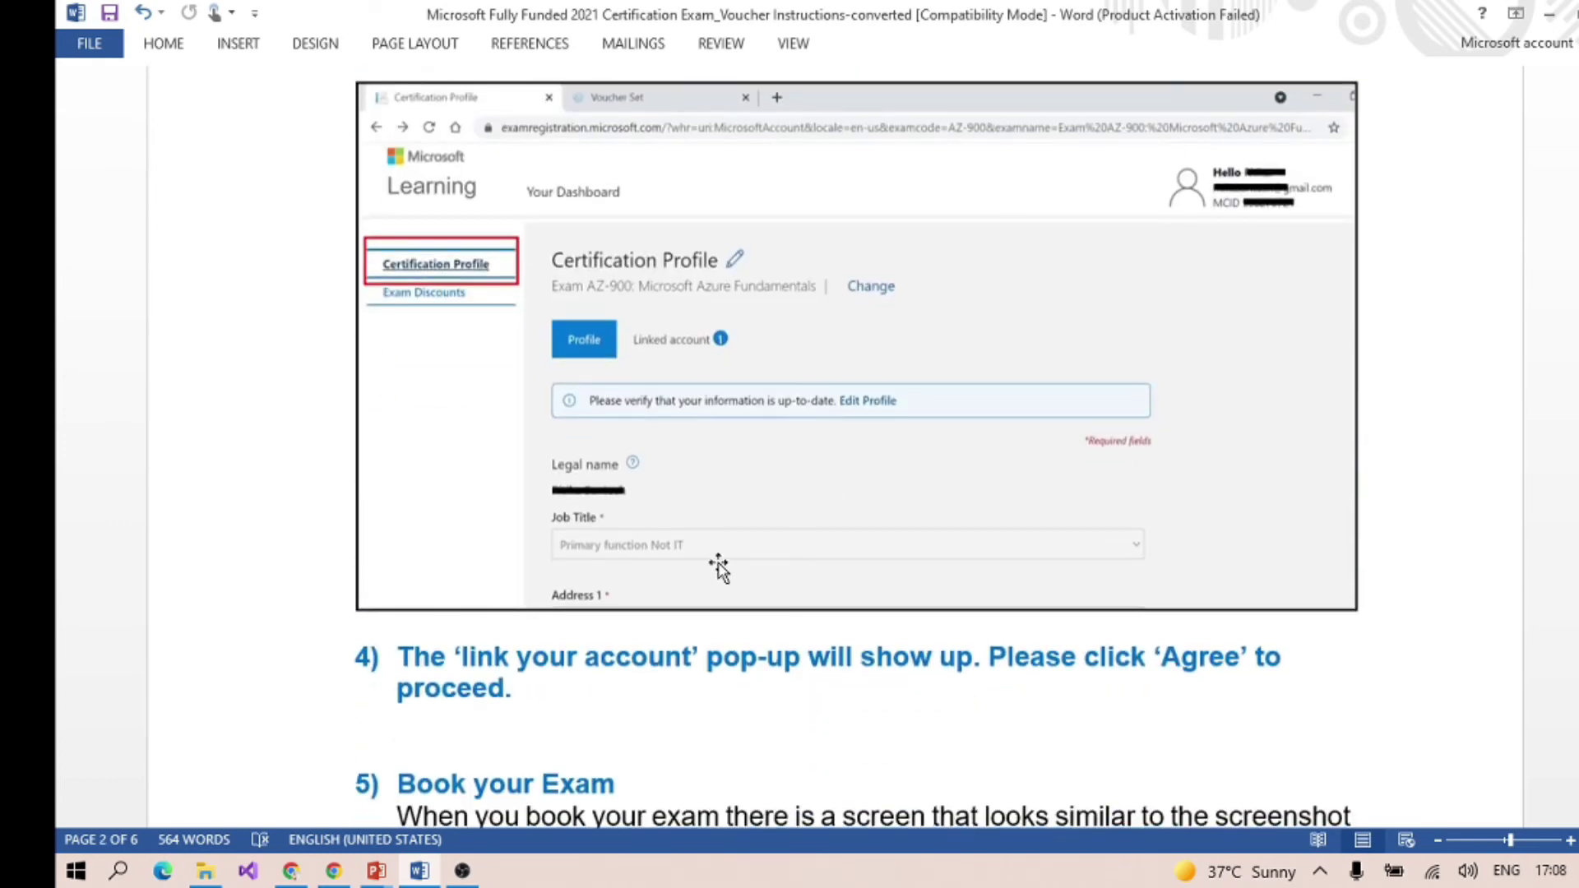
{"action": "scroll", "coordinate": [663, 473], "scroll_direction": "down", "scroll_amount": 5}
{"action": "scroll", "coordinate": [587, 408], "scroll_direction": "down", "scroll_amount": 10}
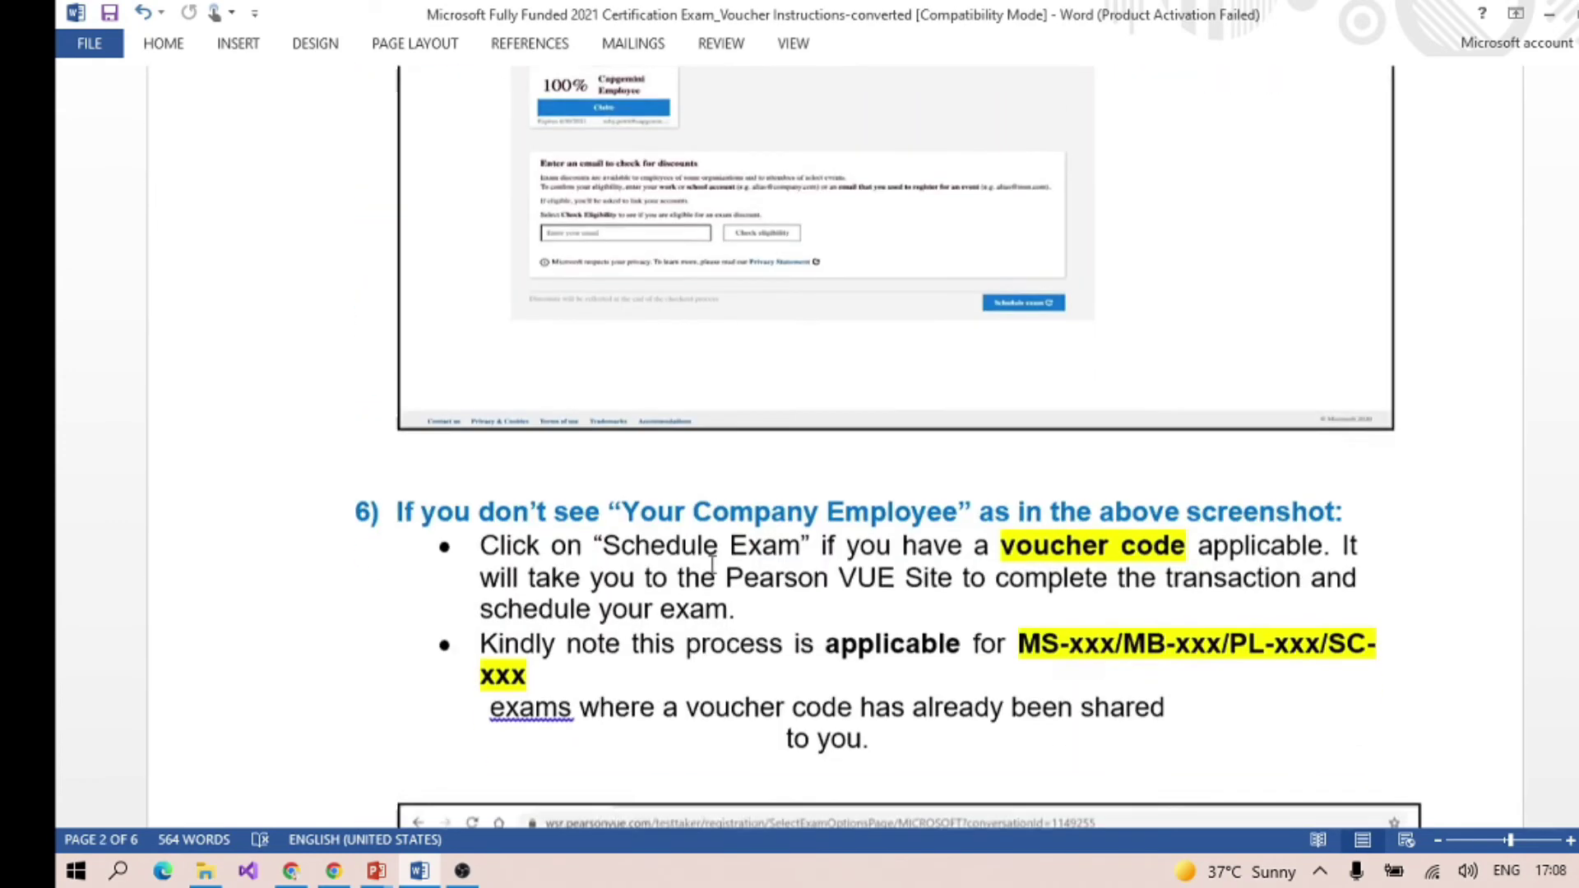
{"action": "scroll", "coordinate": [607, 445], "scroll_direction": "up", "scroll_amount": 5}
{"action": "scroll", "coordinate": [593, 518], "scroll_direction": "down", "scroll_amount": 2}
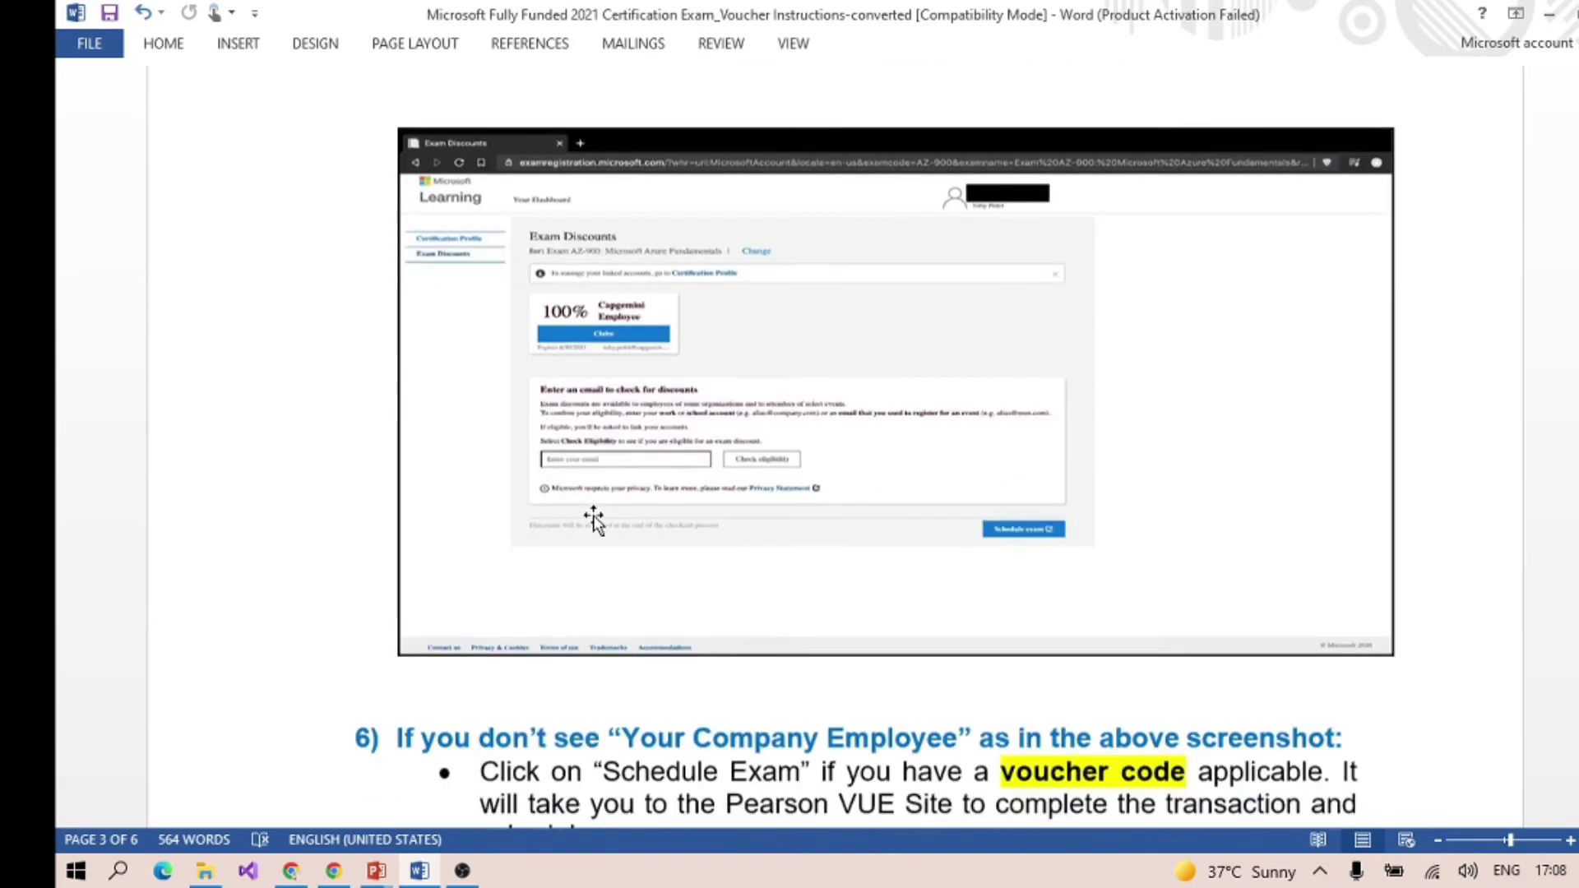
{"action": "scroll", "coordinate": [747, 568], "scroll_direction": "down", "scroll_amount": 10}
{"action": "scroll", "coordinate": [746, 569], "scroll_direction": "down", "scroll_amount": 5}
{"action": "scroll", "coordinate": [741, 570], "scroll_direction": "down", "scroll_amount": 3}
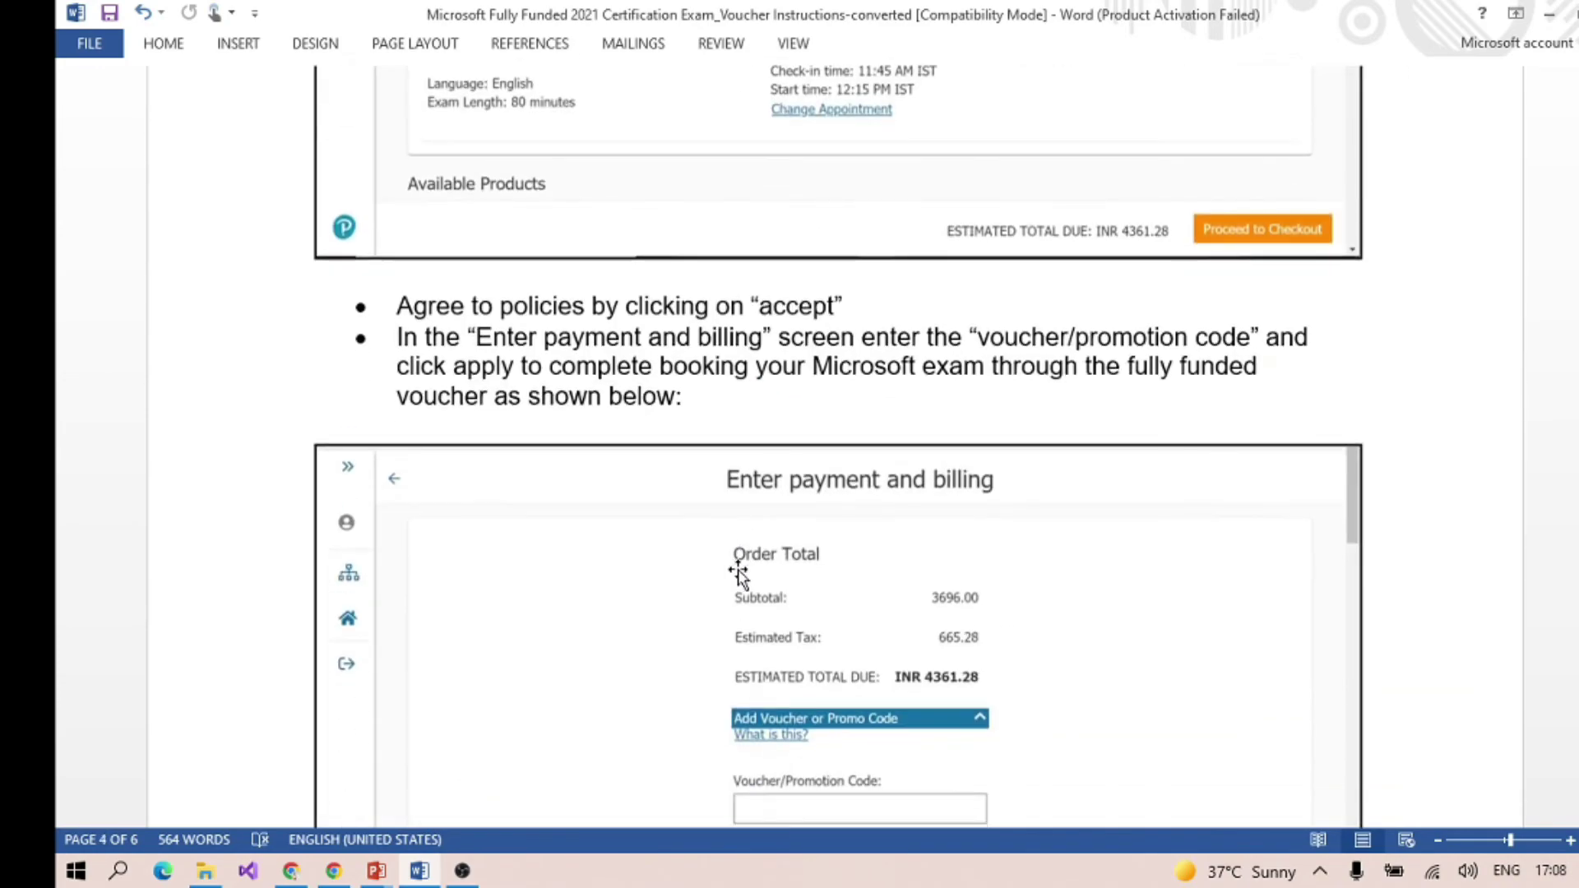
{"action": "scroll", "coordinate": [741, 571], "scroll_direction": "down", "scroll_amount": 5}
{"action": "scroll", "coordinate": [741, 570], "scroll_direction": "up", "scroll_amount": 5}
{"action": "scroll", "coordinate": [736, 576], "scroll_direction": "up", "scroll_amount": 5}
{"action": "scroll", "coordinate": [737, 575], "scroll_direction": "up", "scroll_amount": 3}
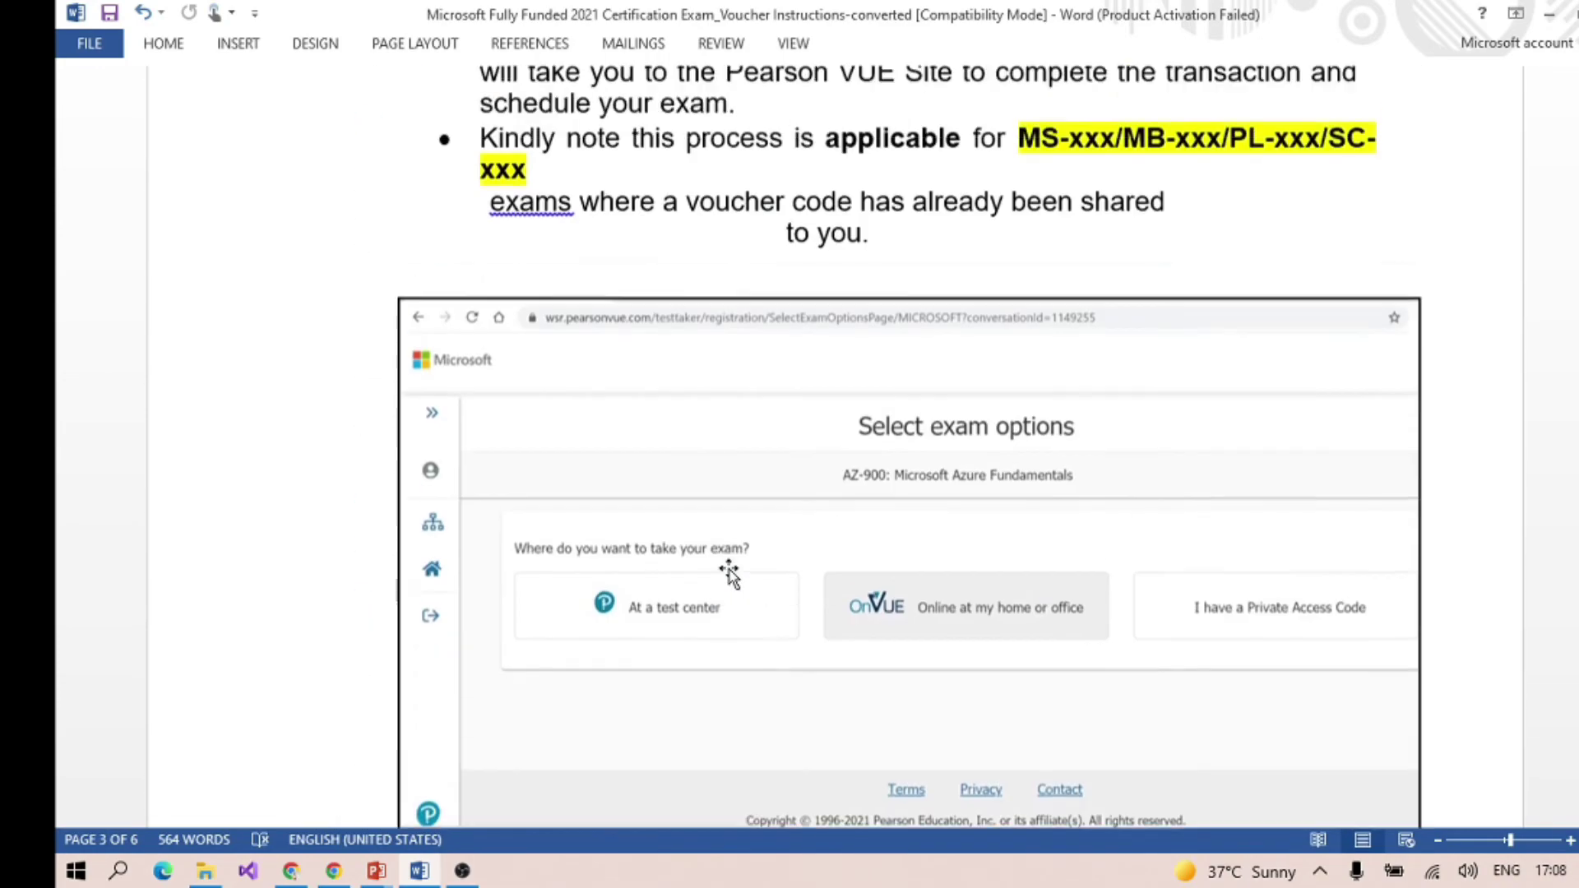
{"action": "scroll", "coordinate": [730, 571], "scroll_direction": "up", "scroll_amount": 1}
{"action": "scroll", "coordinate": [701, 570], "scroll_direction": "up", "scroll_amount": 5}
{"action": "scroll", "coordinate": [706, 571], "scroll_direction": "up", "scroll_amount": 5}
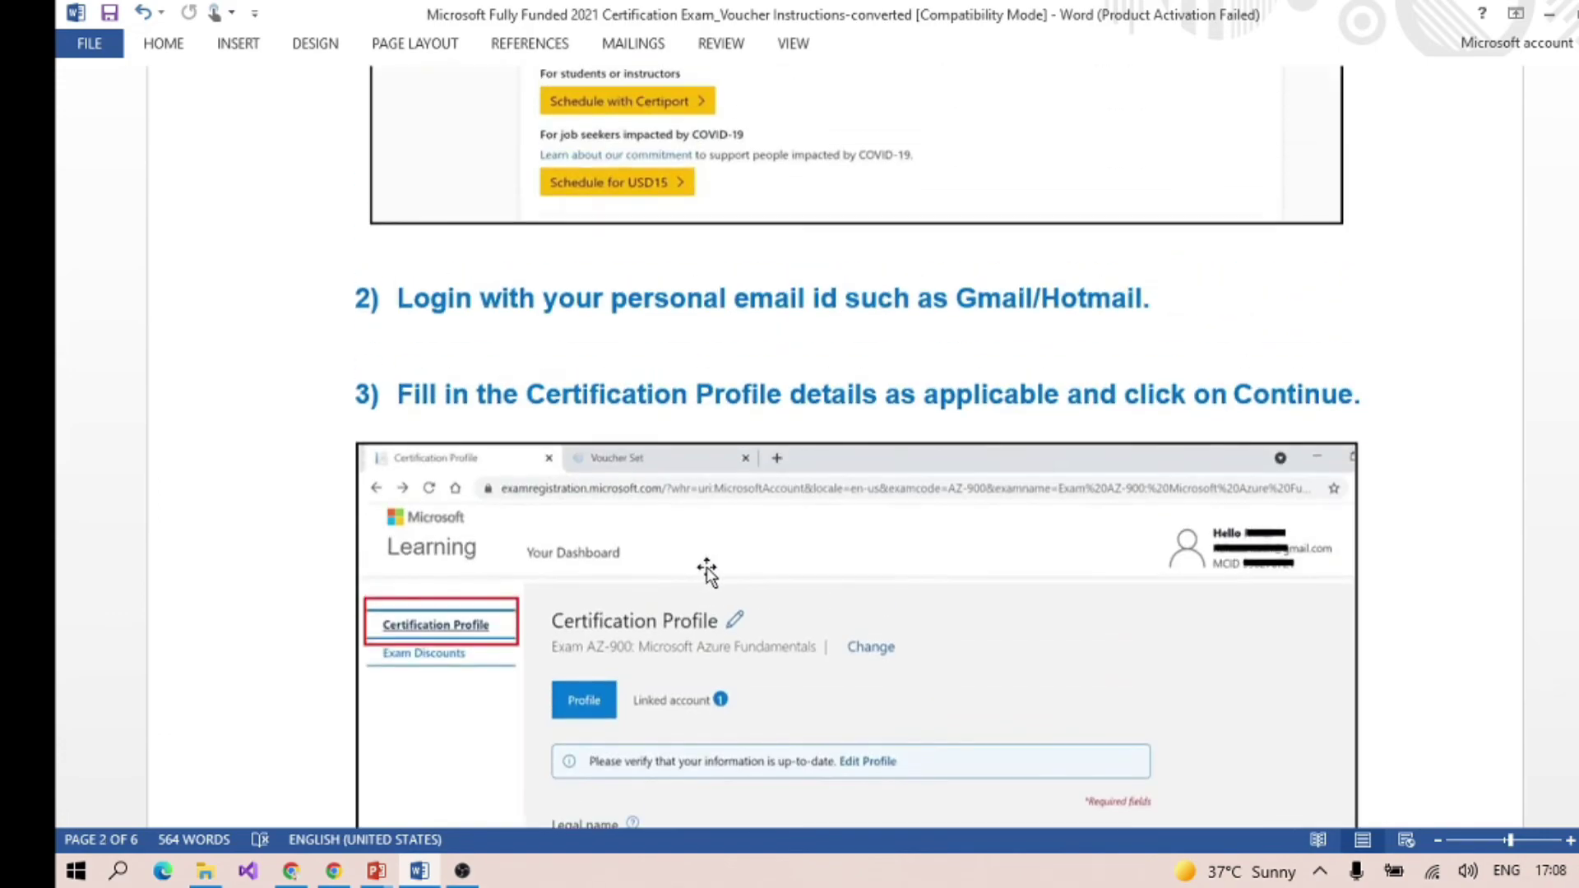
{"action": "scroll", "coordinate": [707, 571], "scroll_direction": "up", "scroll_amount": 5}
{"action": "scroll", "coordinate": [704, 571], "scroll_direction": "down", "scroll_amount": 3}
{"action": "scroll", "coordinate": [705, 571], "scroll_direction": "down", "scroll_amount": 5}
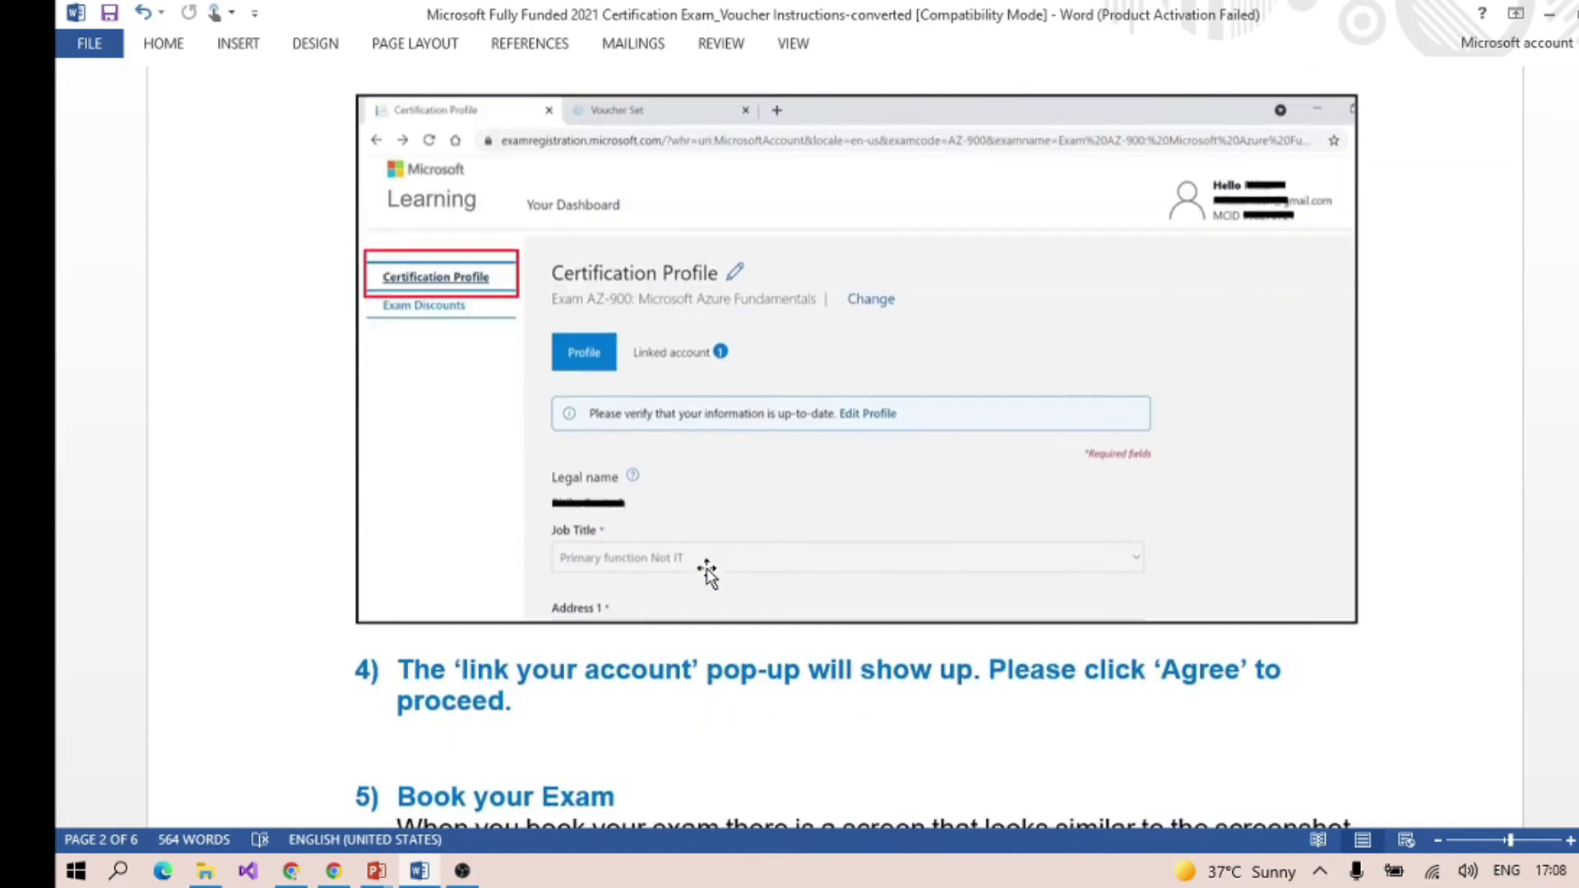
{"action": "scroll", "coordinate": [556, 371], "scroll_direction": "down", "scroll_amount": 5}
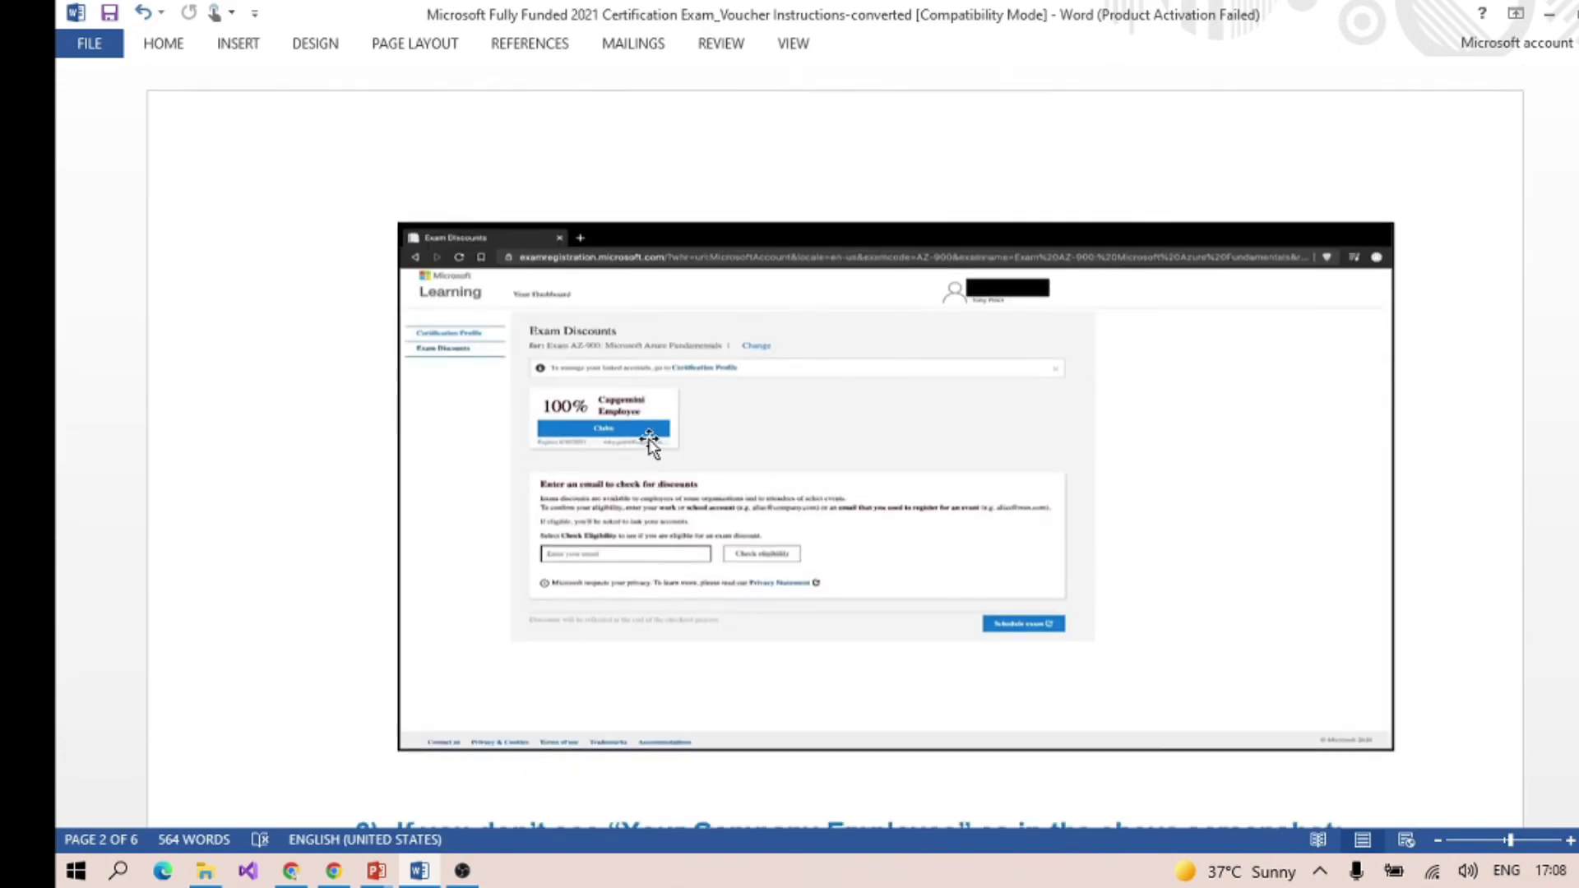
{"action": "scroll", "coordinate": [587, 469], "scroll_direction": "down", "scroll_amount": 1}
{"action": "scroll", "coordinate": [745, 447], "scroll_direction": "down", "scroll_amount": 5}
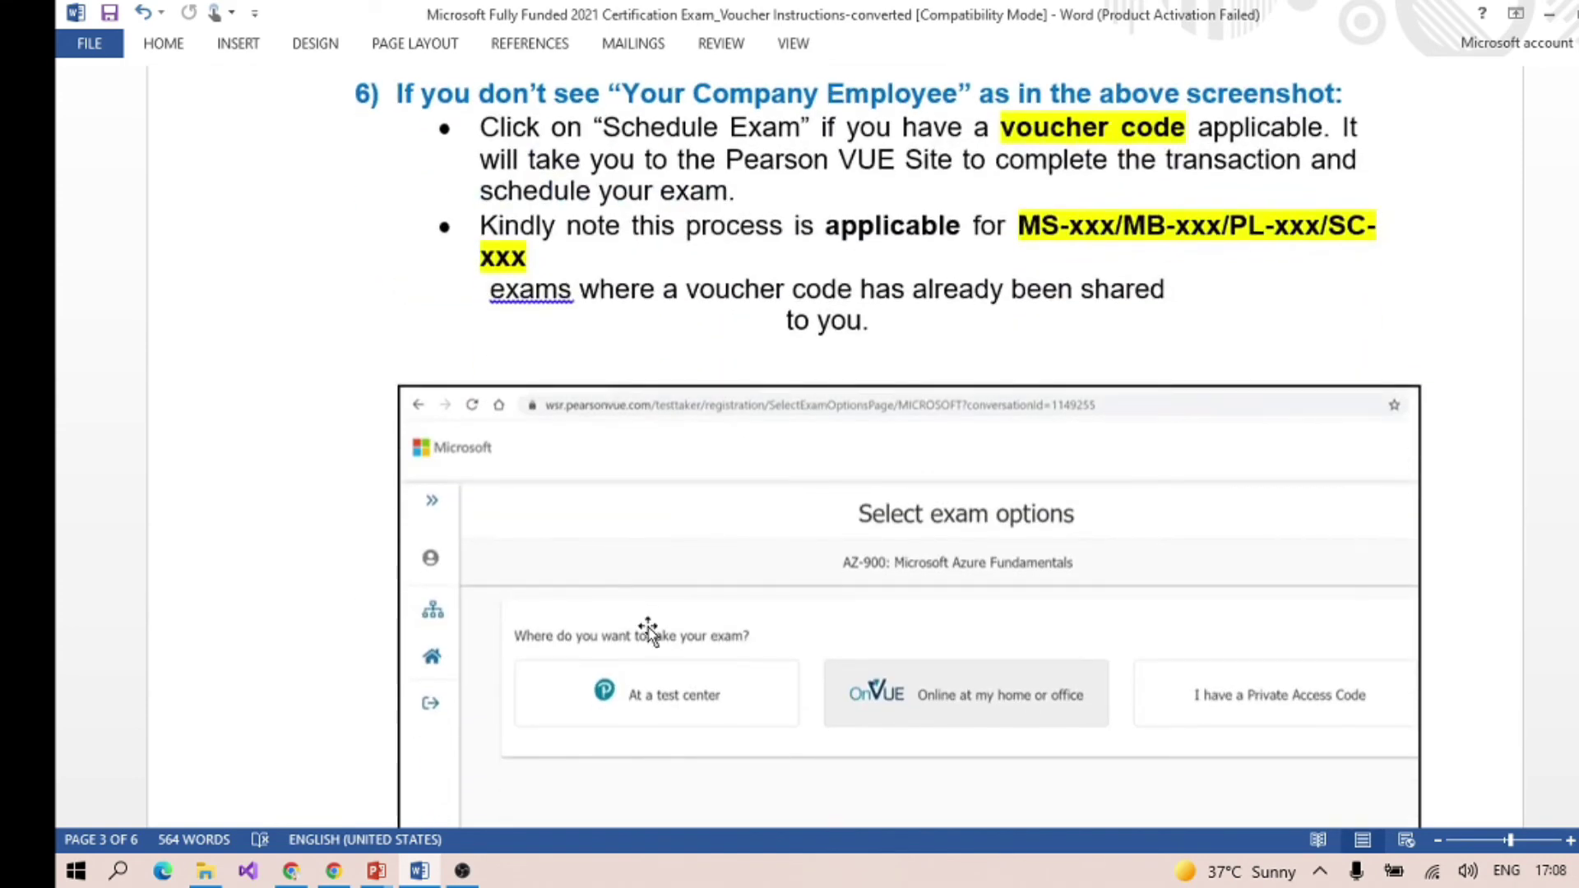
{"action": "scroll", "coordinate": [865, 446], "scroll_direction": "down", "scroll_amount": 5}
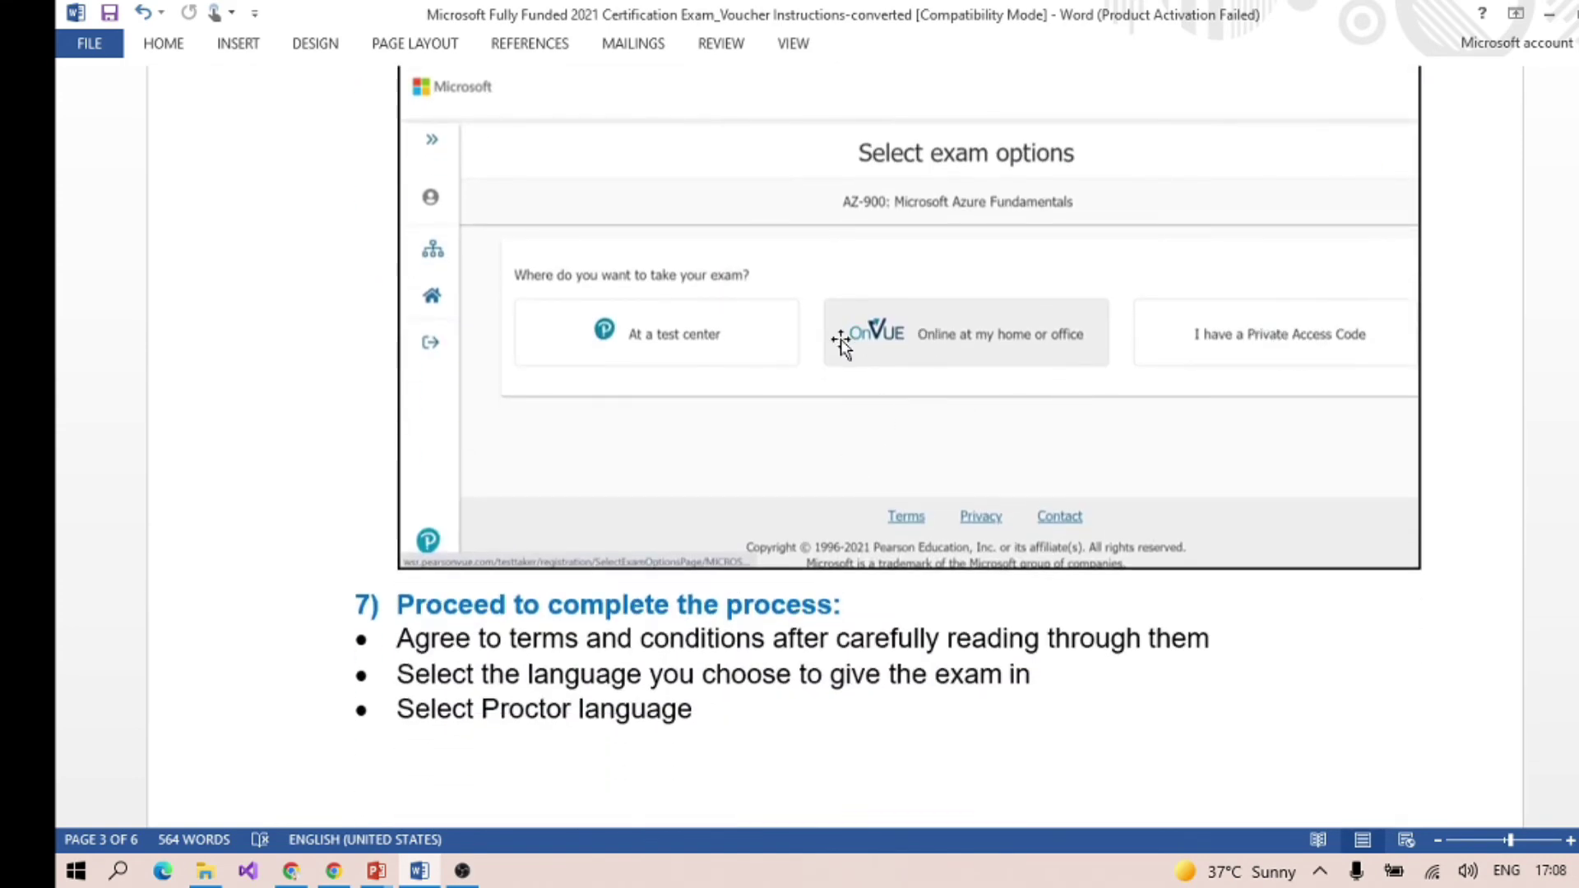
{"action": "scroll", "coordinate": [907, 423], "scroll_direction": "down", "scroll_amount": 9}
{"action": "scroll", "coordinate": [815, 571], "scroll_direction": "down", "scroll_amount": 5}
{"action": "scroll", "coordinate": [807, 589], "scroll_direction": "up", "scroll_amount": 6}
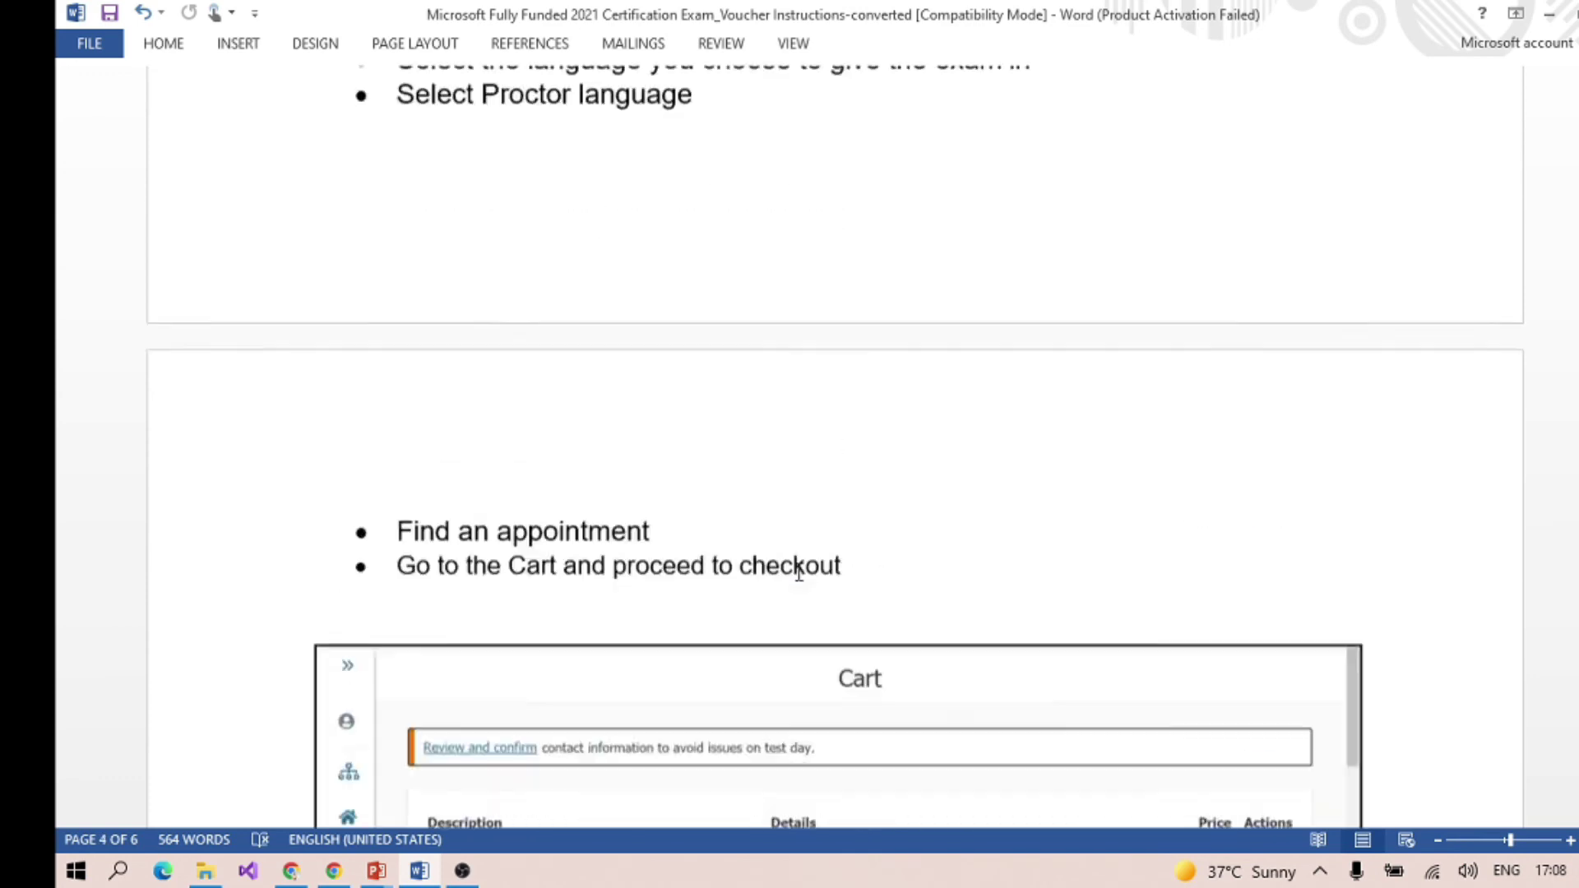
{"action": "scroll", "coordinate": [919, 243], "scroll_direction": "up", "scroll_amount": 4}
{"action": "scroll", "coordinate": [918, 243], "scroll_direction": "up", "scroll_amount": 12}
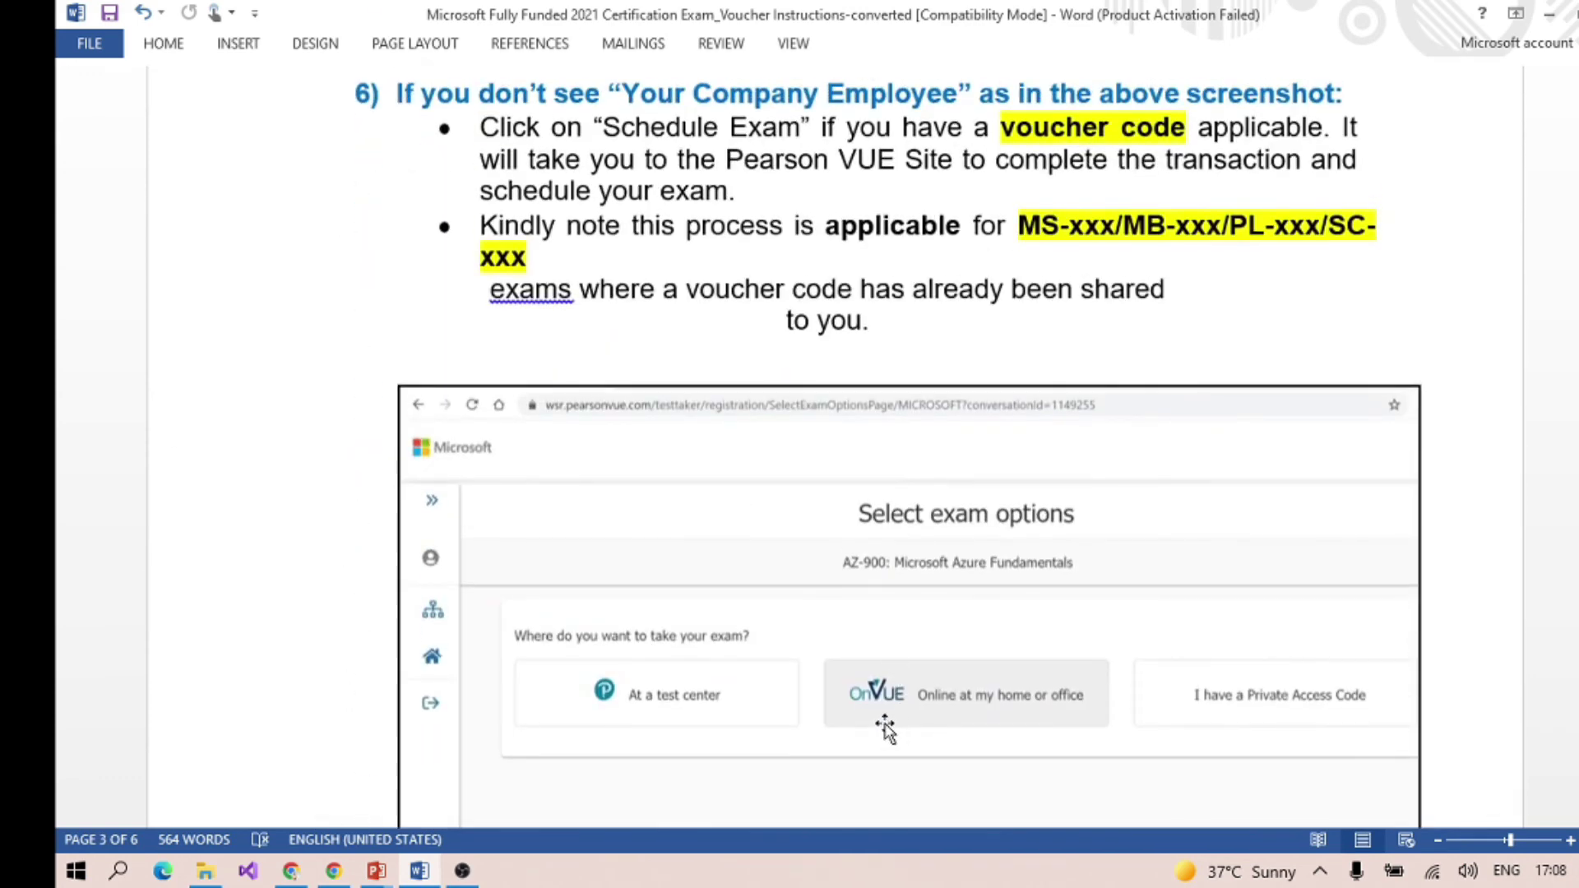
{"action": "scroll", "coordinate": [1031, 710], "scroll_direction": "down", "scroll_amount": 5}
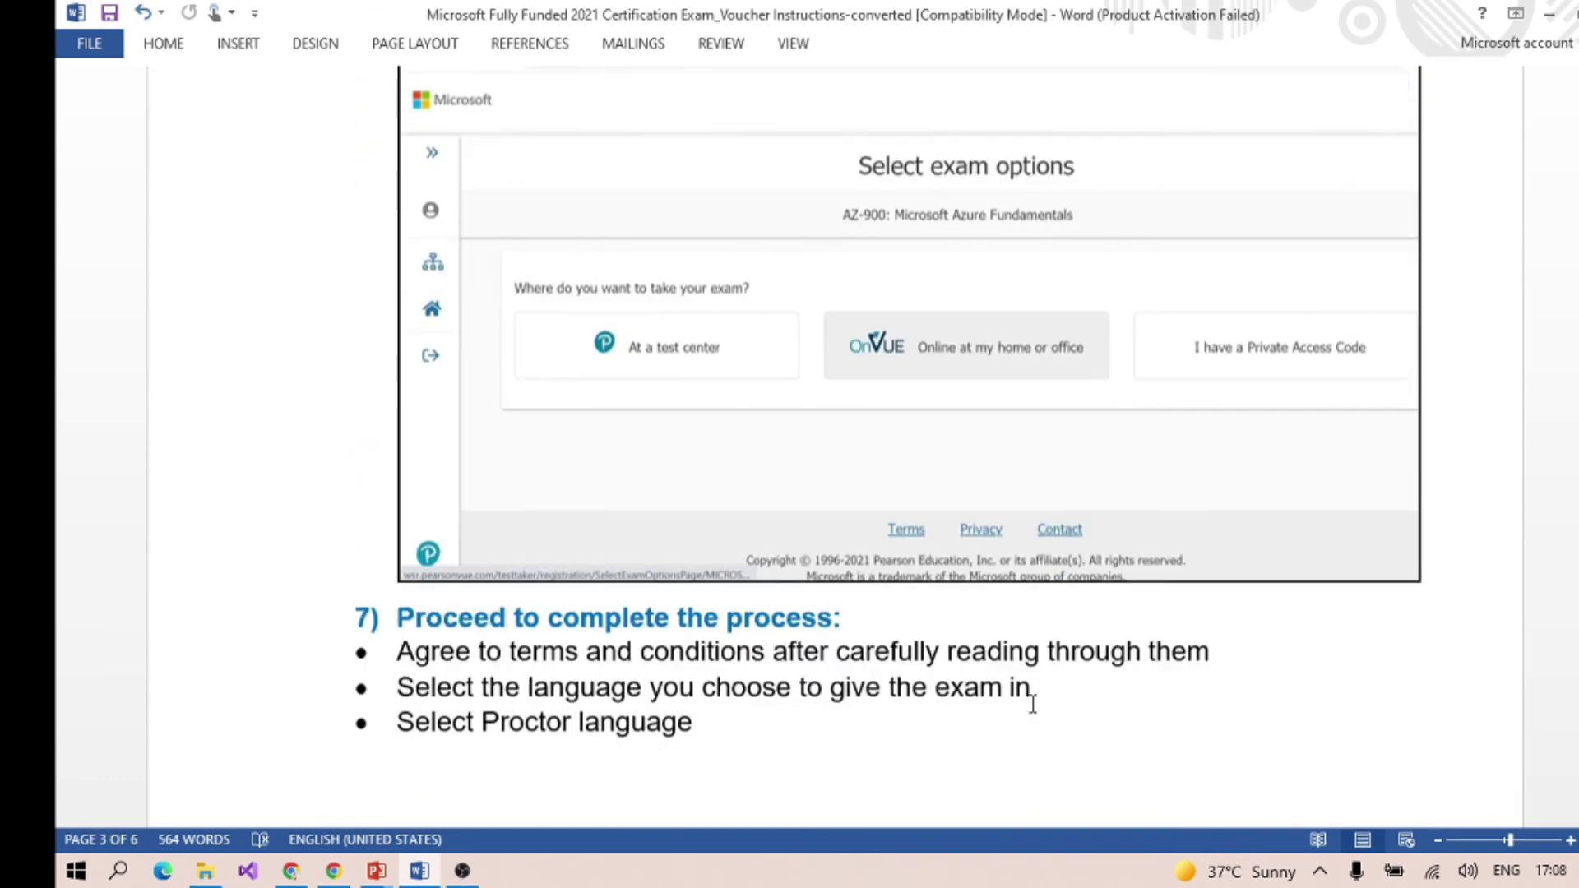
{"action": "scroll", "coordinate": [987, 680], "scroll_direction": "down", "scroll_amount": 5}
{"action": "scroll", "coordinate": [902, 642], "scroll_direction": "down", "scroll_amount": 5}
{"action": "scroll", "coordinate": [815, 623], "scroll_direction": "down", "scroll_amount": 5}
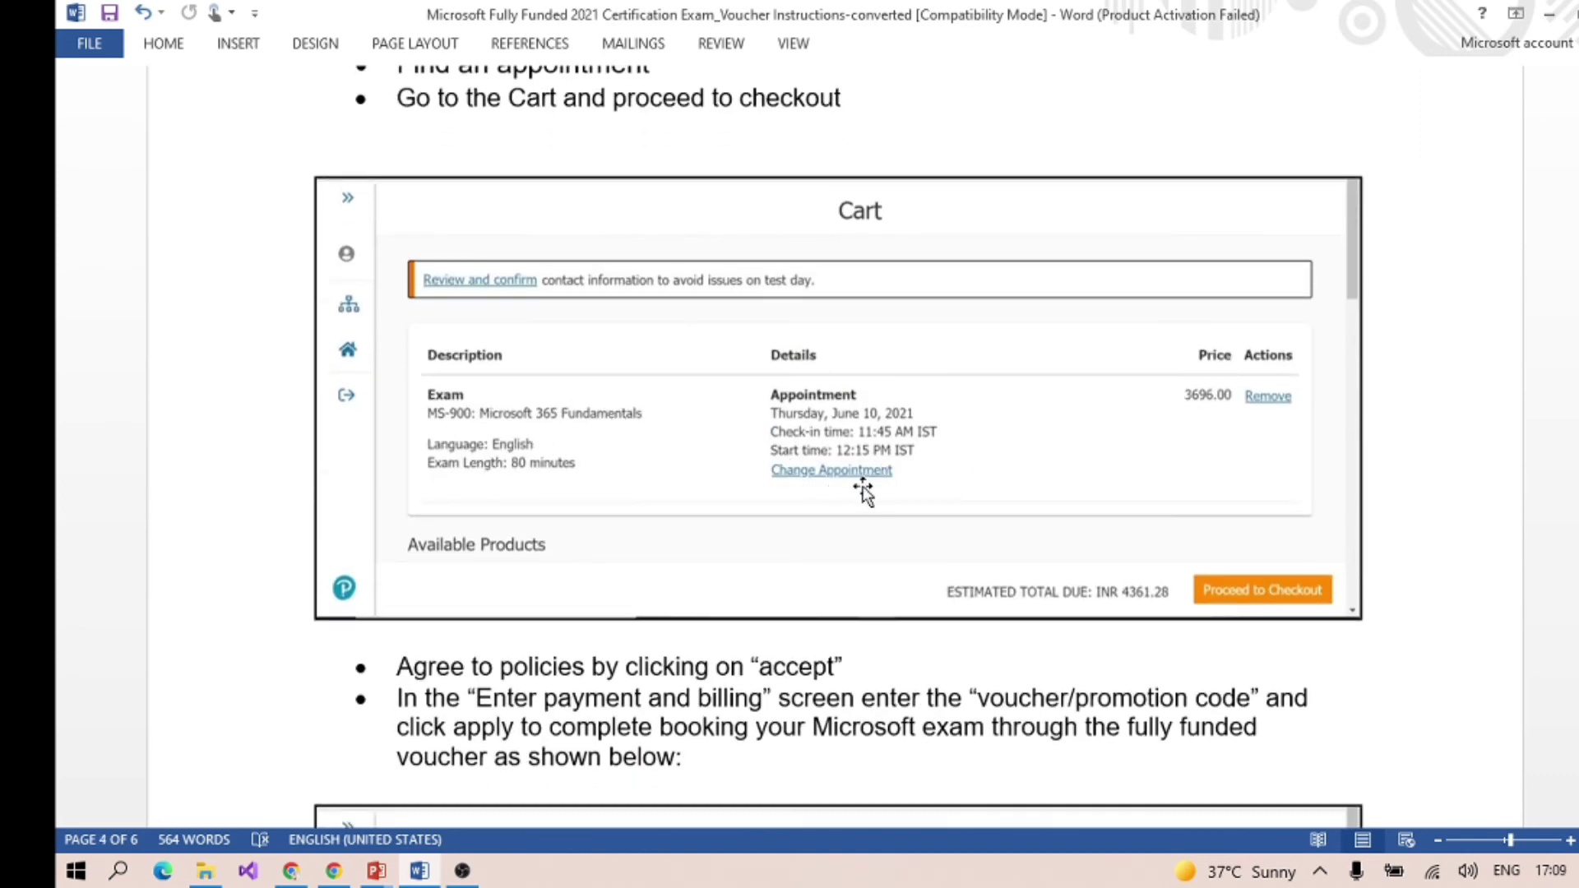
{"action": "scroll", "coordinate": [963, 519], "scroll_direction": "down", "scroll_amount": 5}
{"action": "scroll", "coordinate": [776, 519], "scroll_direction": "down", "scroll_amount": 7}
{"action": "scroll", "coordinate": [654, 529], "scroll_direction": "down", "scroll_amount": 6}
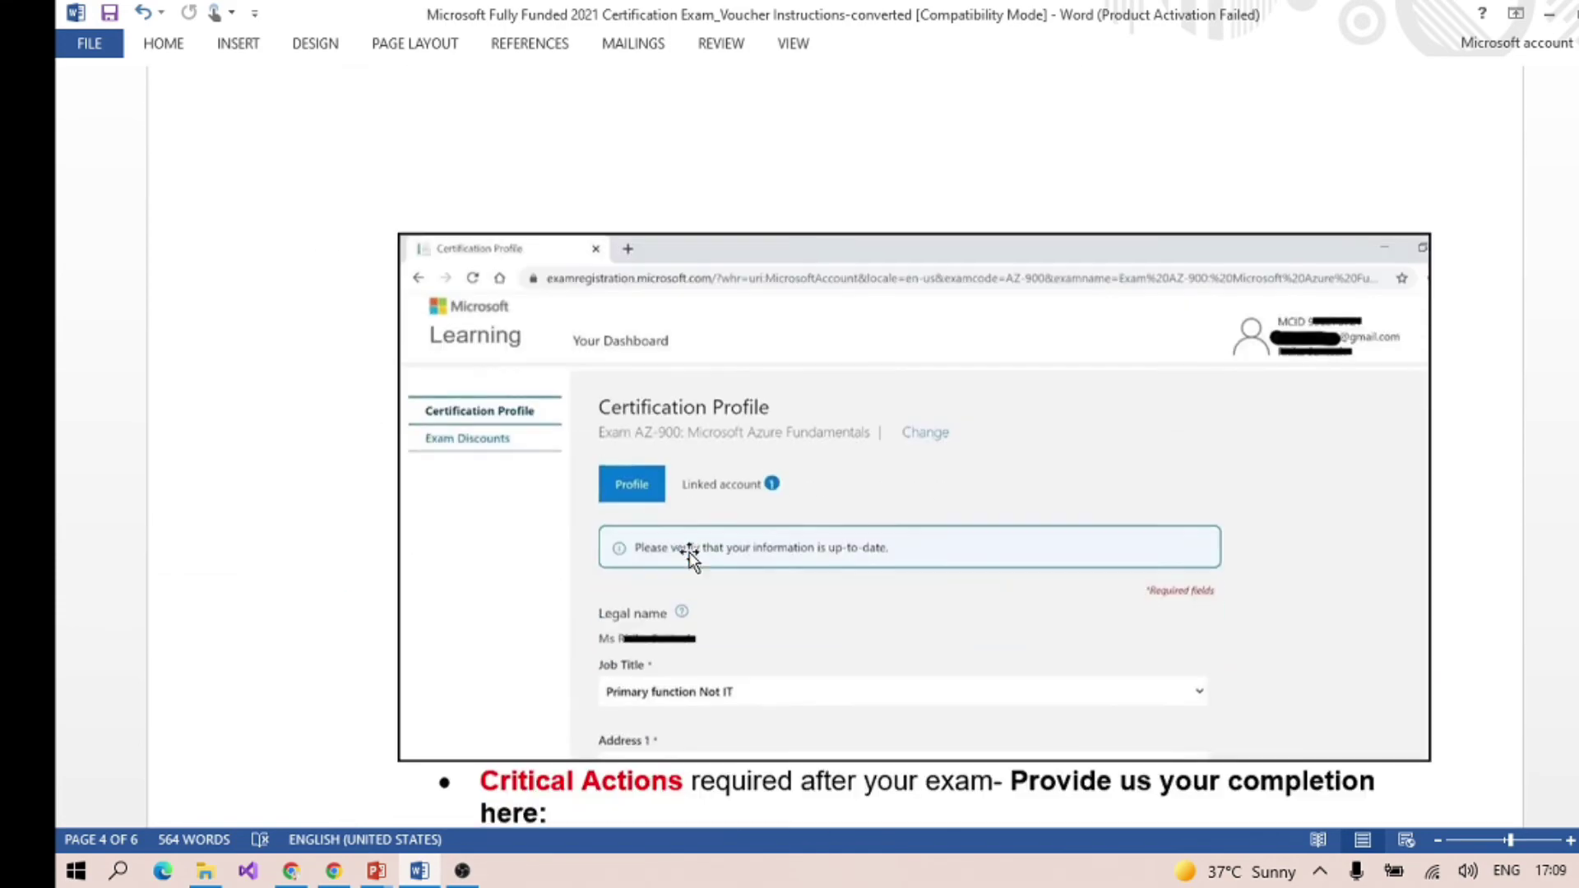
{"action": "scroll", "coordinate": [687, 557], "scroll_direction": "down", "scroll_amount": 4}
{"action": "scroll", "coordinate": [685, 537], "scroll_direction": "down", "scroll_amount": 4}
{"action": "scroll", "coordinate": [695, 523], "scroll_direction": "down", "scroll_amount": 8}
{"action": "scroll", "coordinate": [694, 522], "scroll_direction": "down", "scroll_amount": 5}
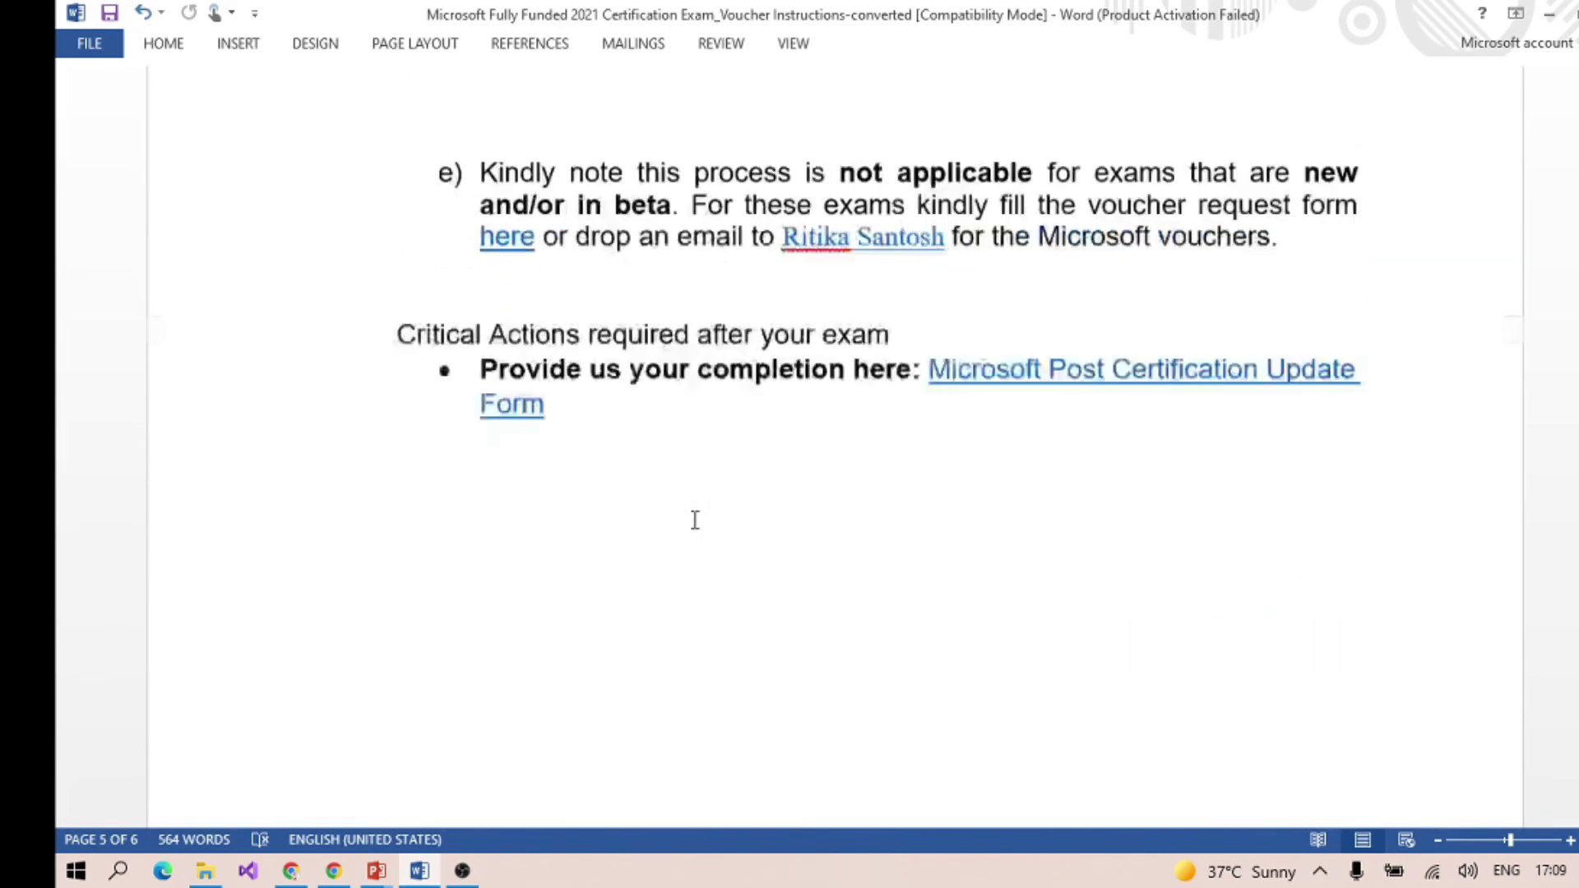
{"action": "scroll", "coordinate": [693, 525], "scroll_direction": "down", "scroll_amount": 6}
{"action": "scroll", "coordinate": [693, 525], "scroll_direction": "up", "scroll_amount": 1}
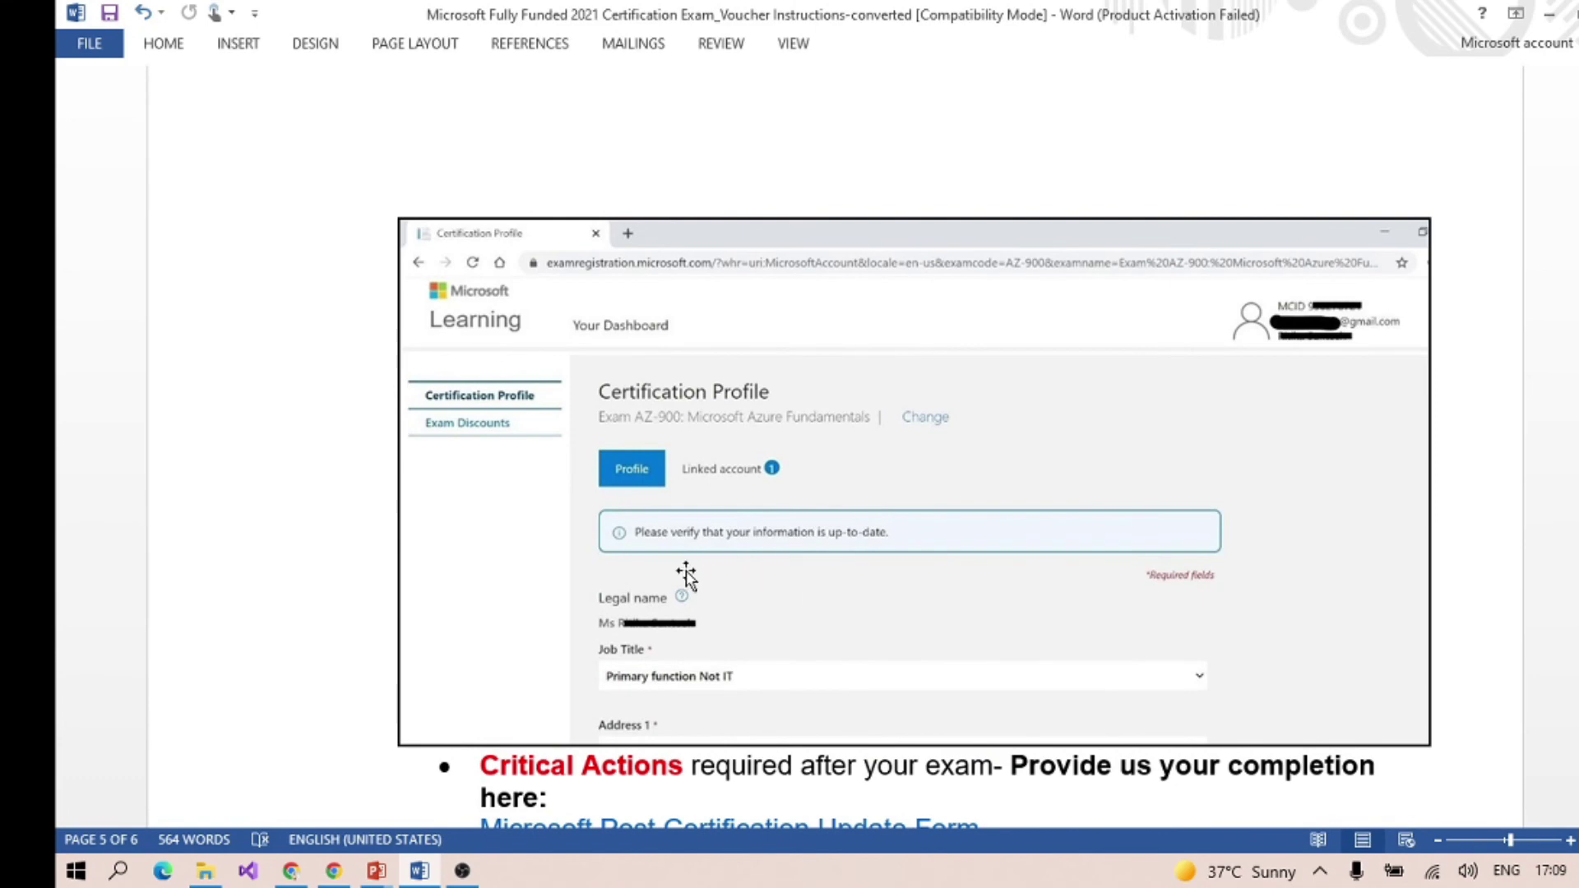
{"action": "scroll", "coordinate": [709, 605], "scroll_direction": "up", "scroll_amount": 10}
{"action": "scroll", "coordinate": [692, 593], "scroll_direction": "up", "scroll_amount": 10}
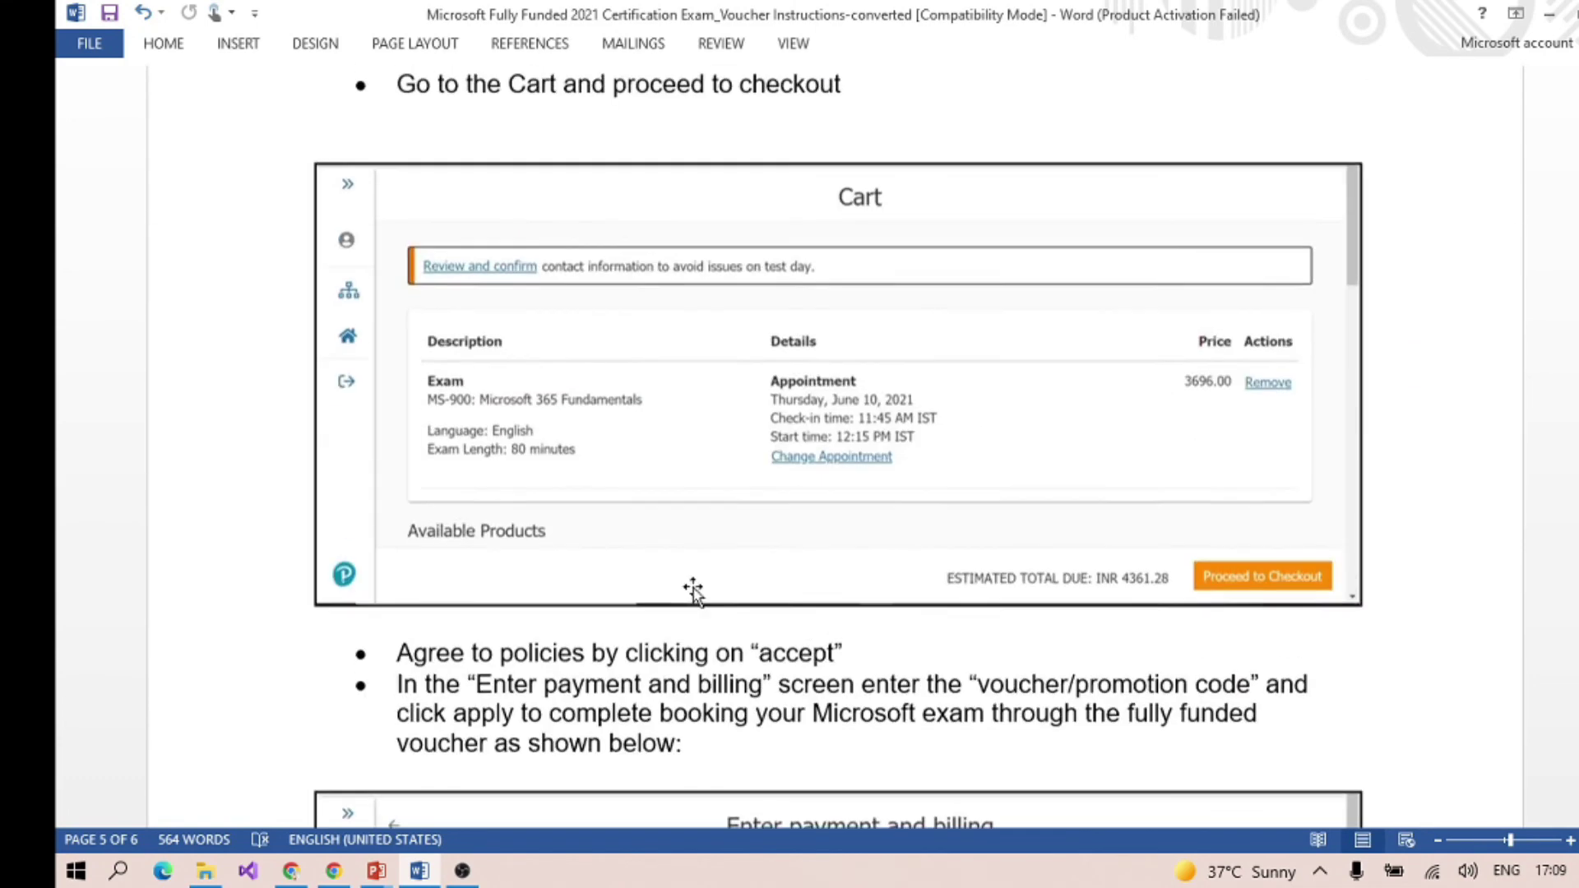
{"action": "scroll", "coordinate": [765, 617], "scroll_direction": "down", "scroll_amount": 10}
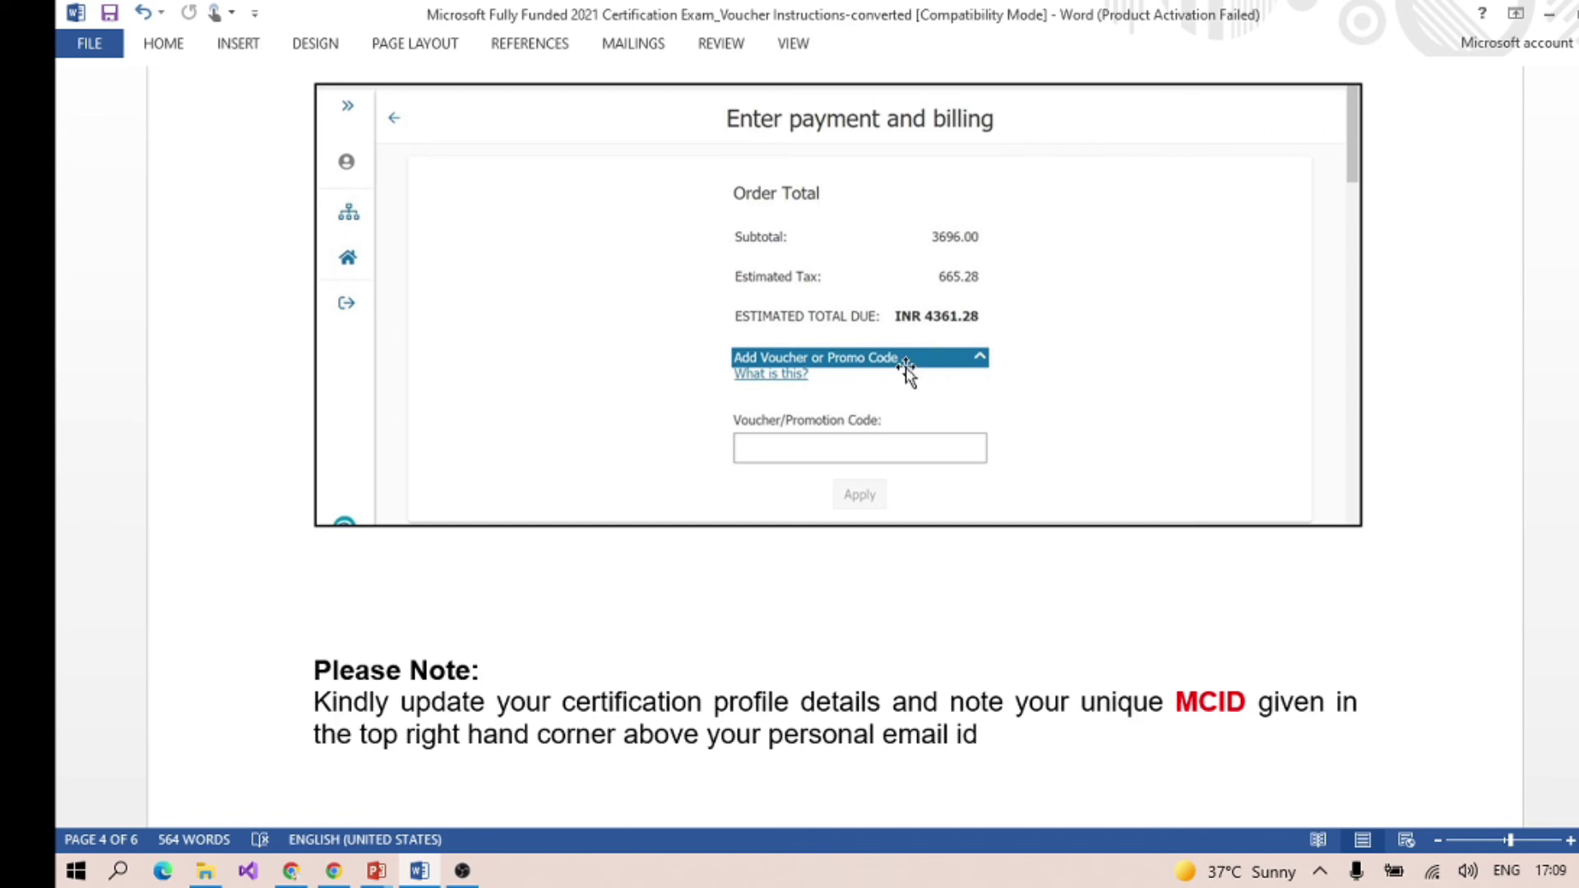
{"action": "scroll", "coordinate": [907, 370], "scroll_direction": "up", "scroll_amount": 5}
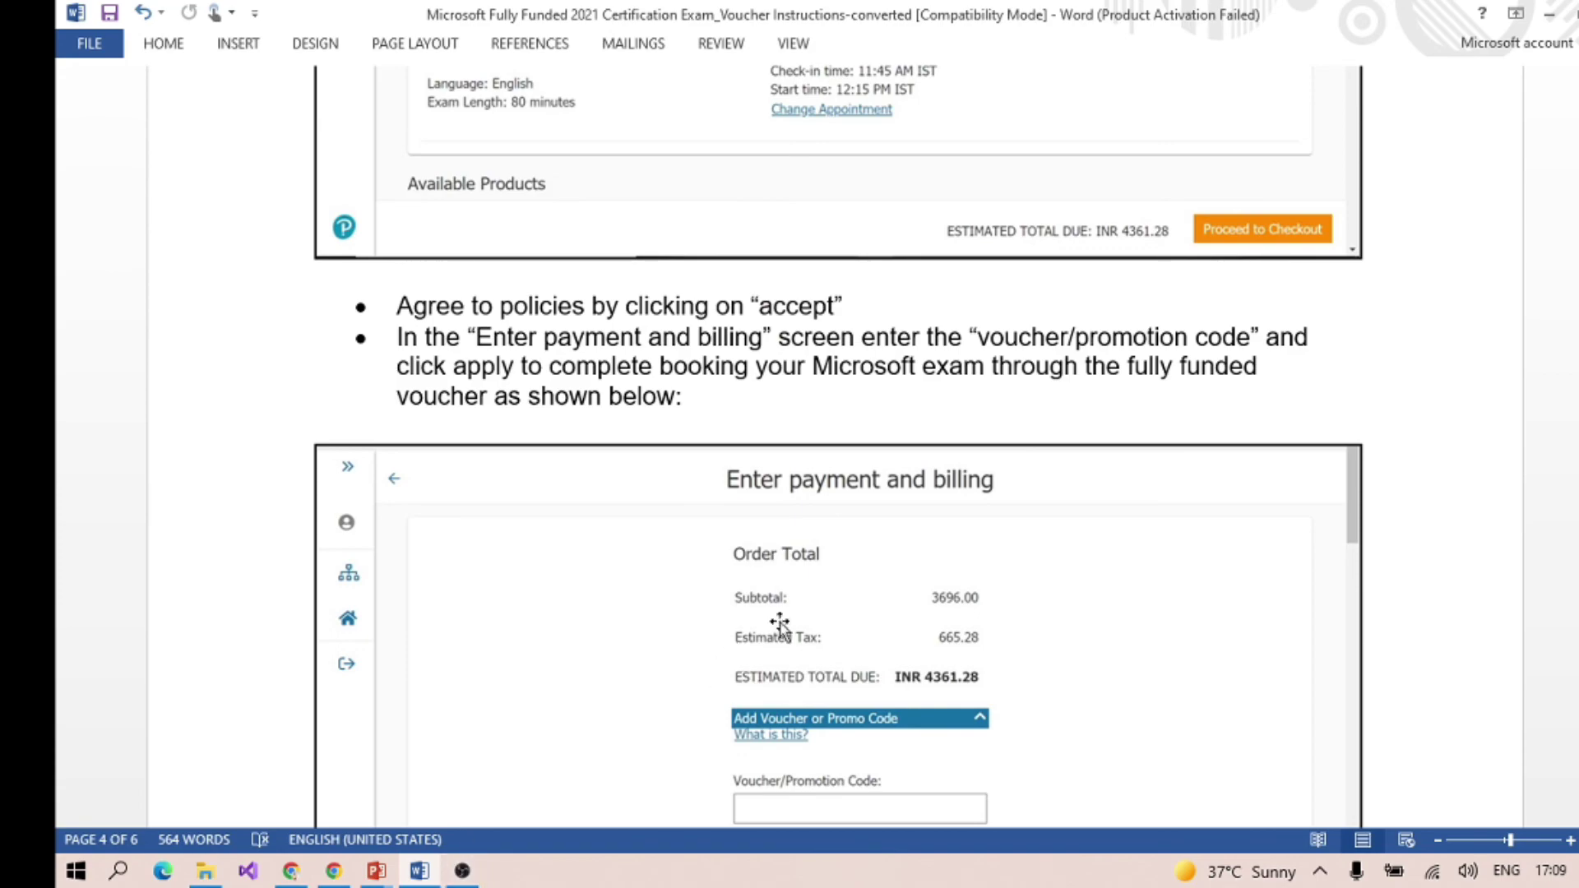
{"action": "scroll", "coordinate": [816, 611], "scroll_direction": "up", "scroll_amount": 10}
{"action": "scroll", "coordinate": [816, 610], "scroll_direction": "down", "scroll_amount": 10}
{"action": "scroll", "coordinate": [816, 611], "scroll_direction": "up", "scroll_amount": 12}
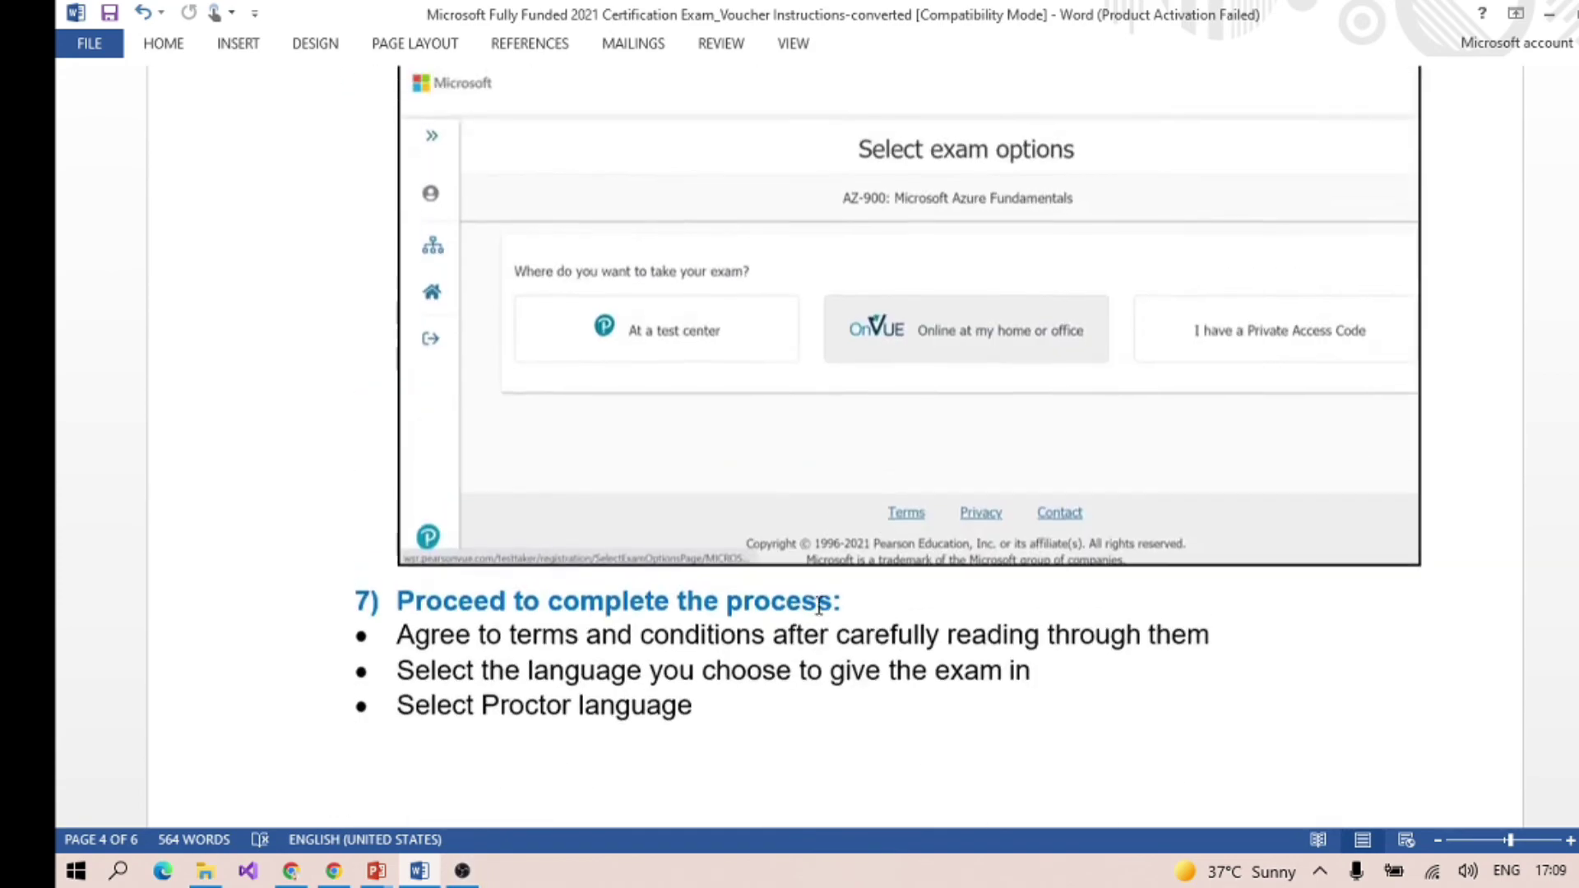
{"action": "scroll", "coordinate": [815, 610], "scroll_direction": "up", "scroll_amount": 10}
{"action": "scroll", "coordinate": [815, 609], "scroll_direction": "up", "scroll_amount": 5}
{"action": "scroll", "coordinate": [816, 609], "scroll_direction": "down", "scroll_amount": 8}
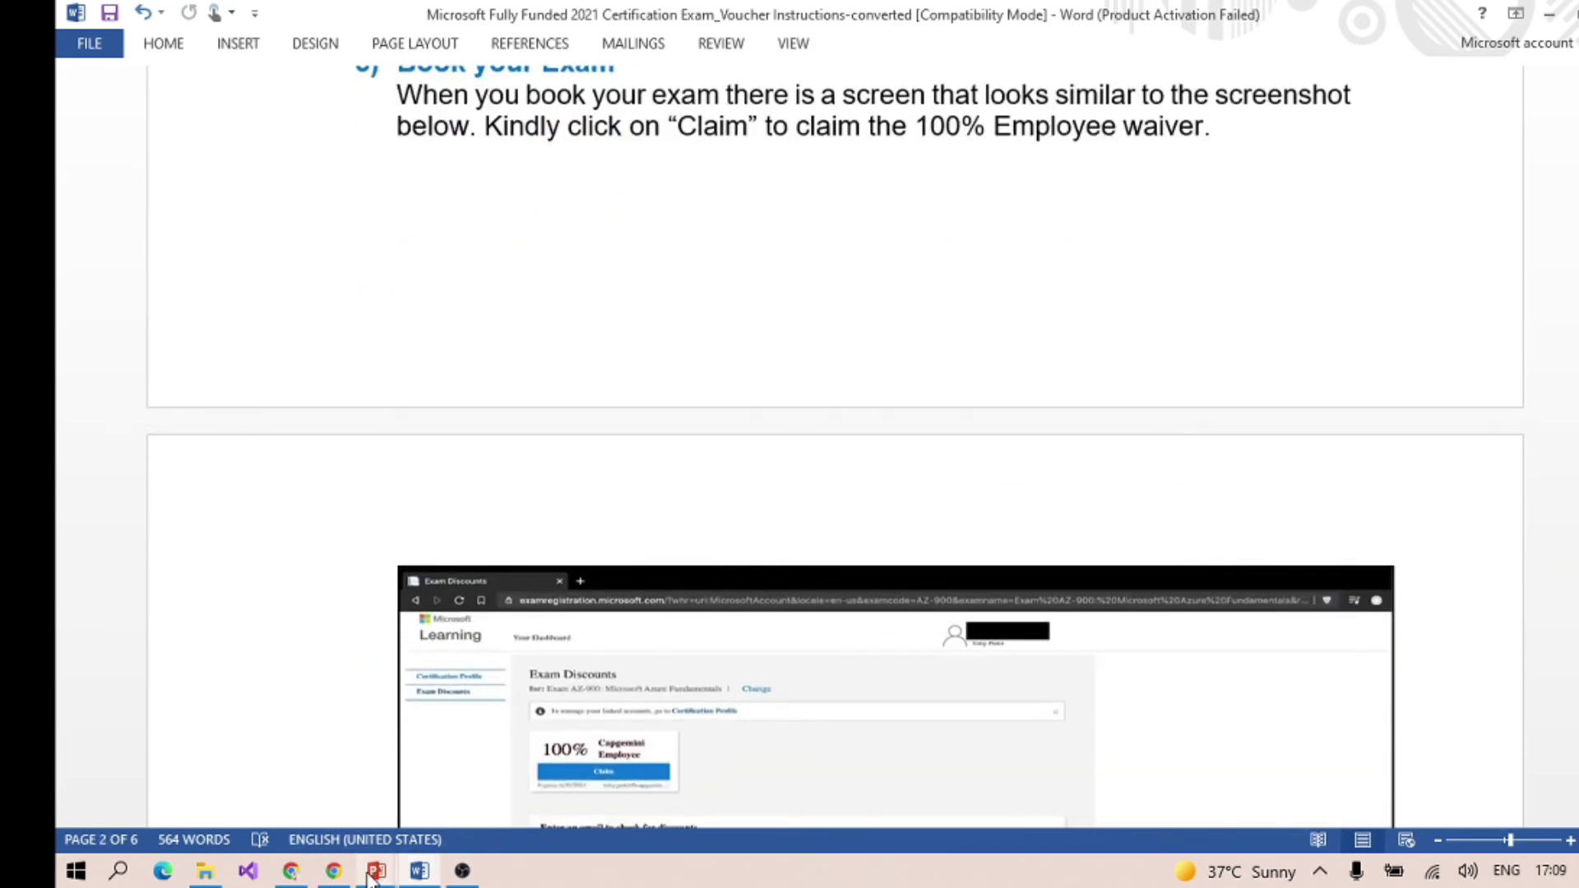
{"action": "mouse_move", "coordinate": [377, 871]}
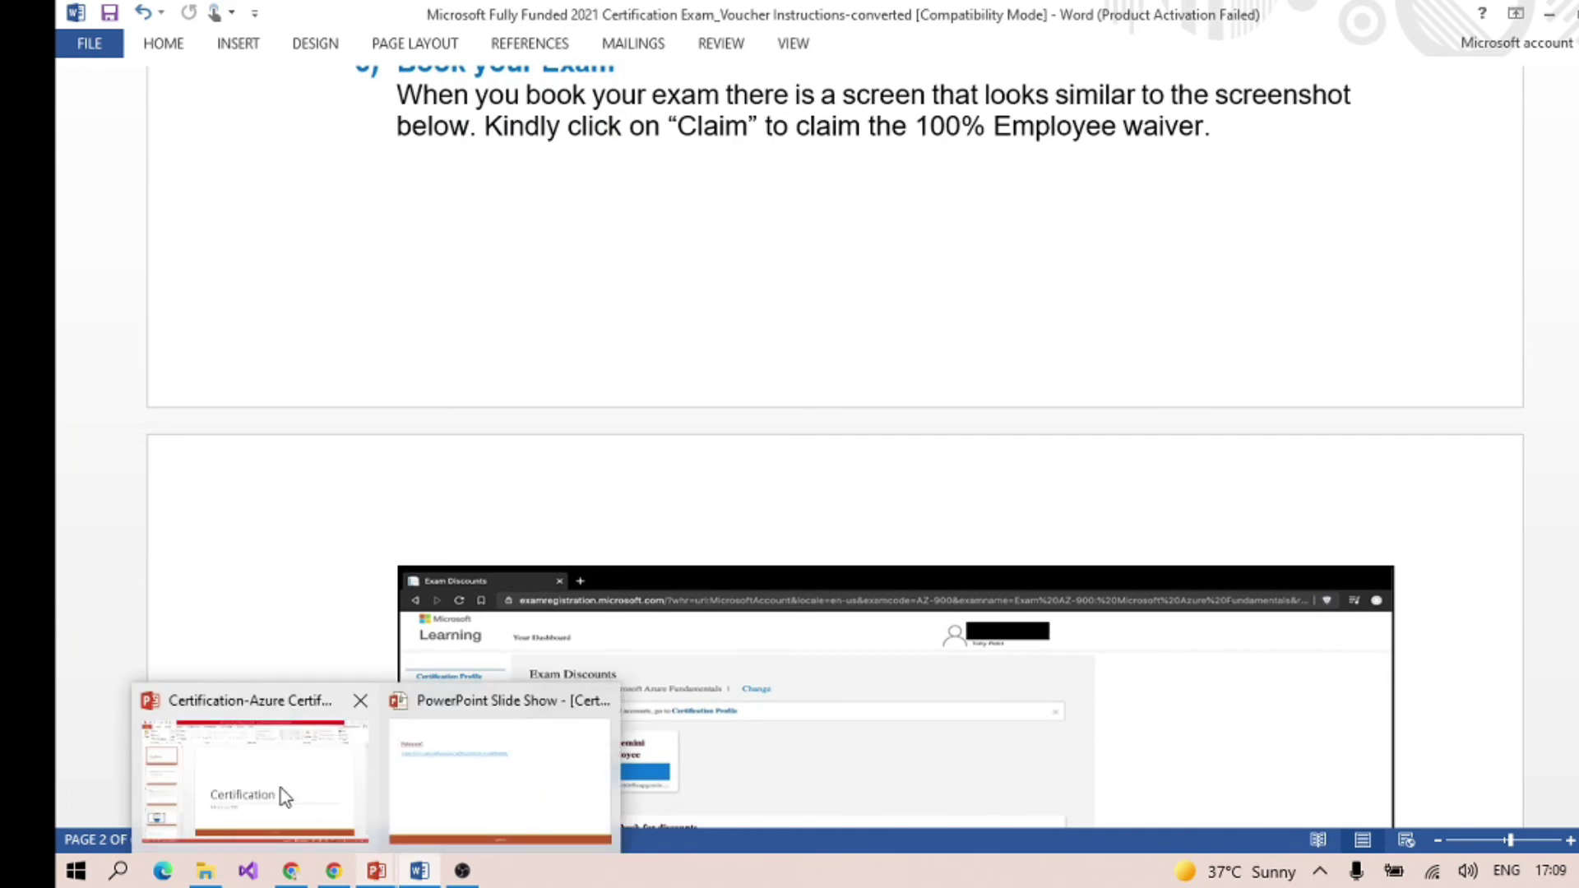
{"action": "left_click", "coordinate": [471, 767]}
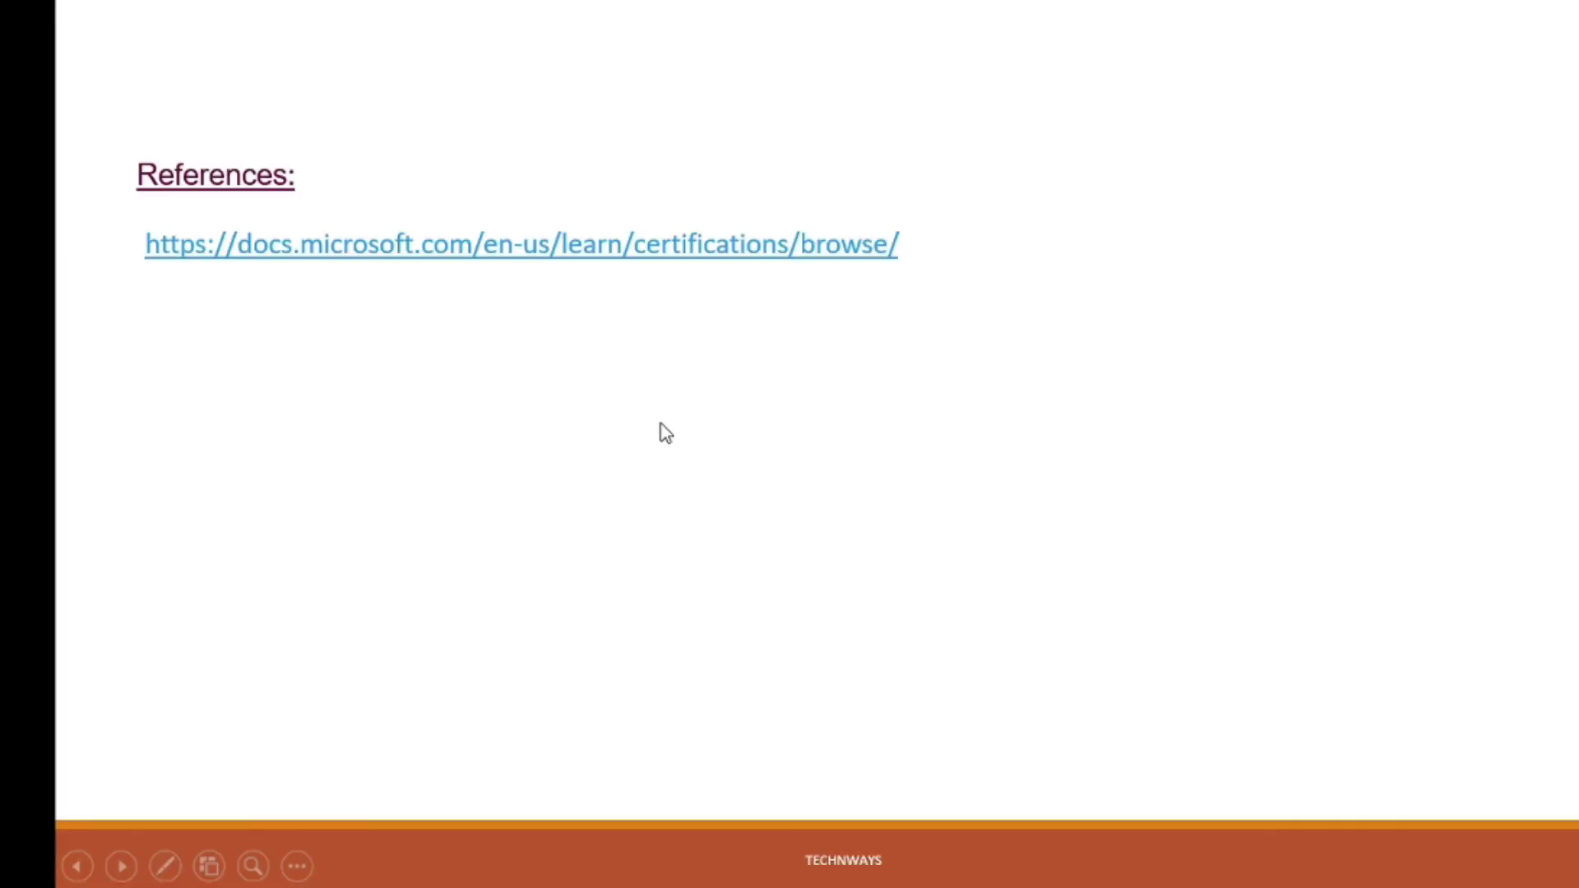
{"action": "key", "text": "Left"}
{"action": "key", "text": "Right"}
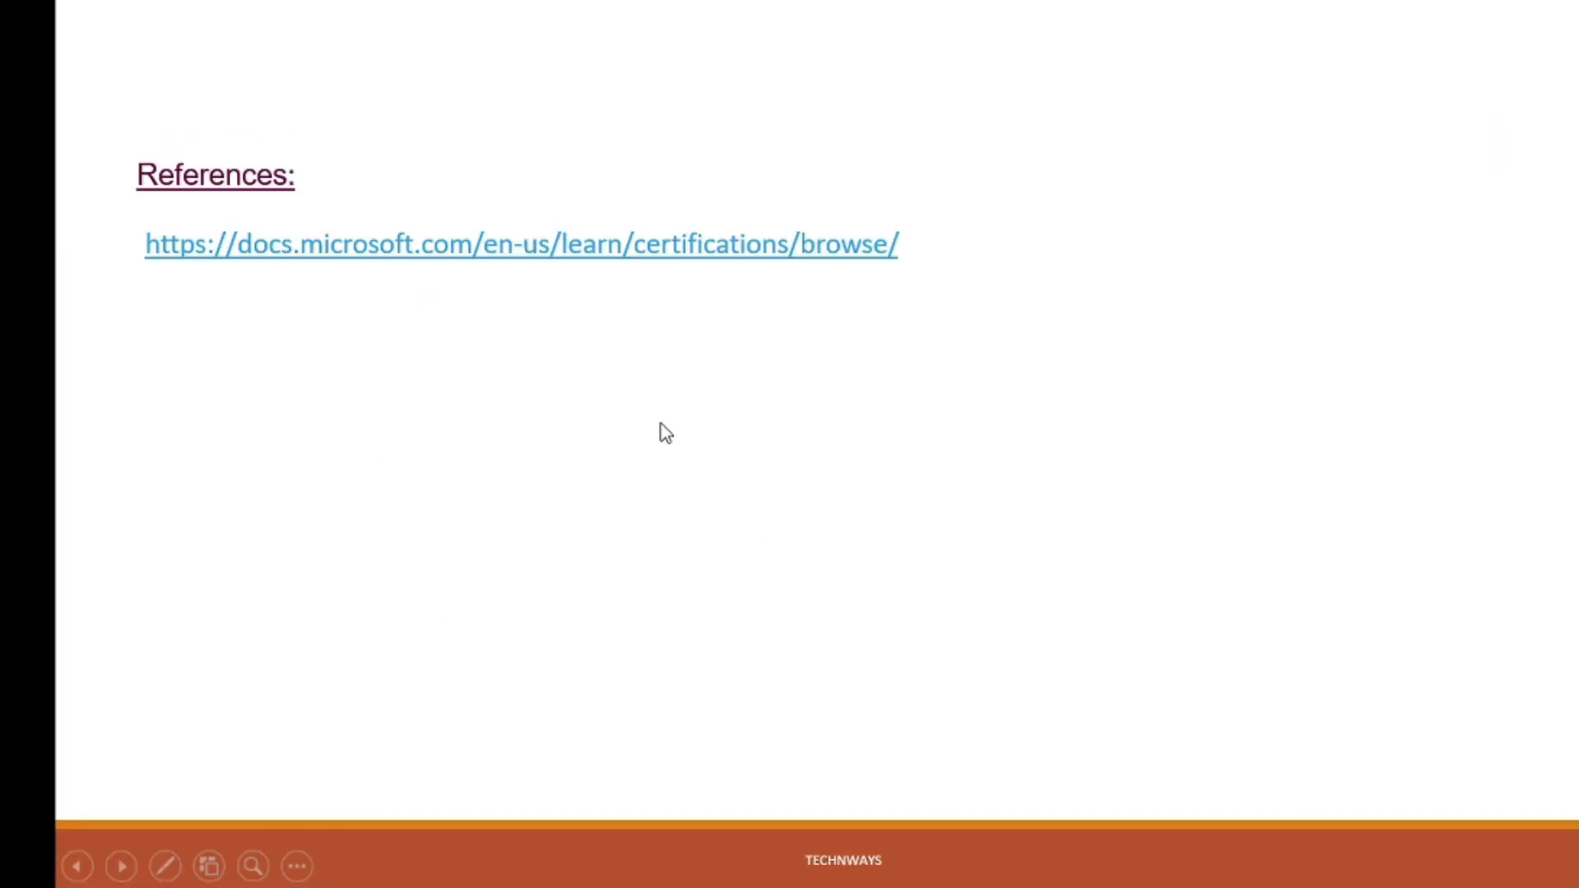